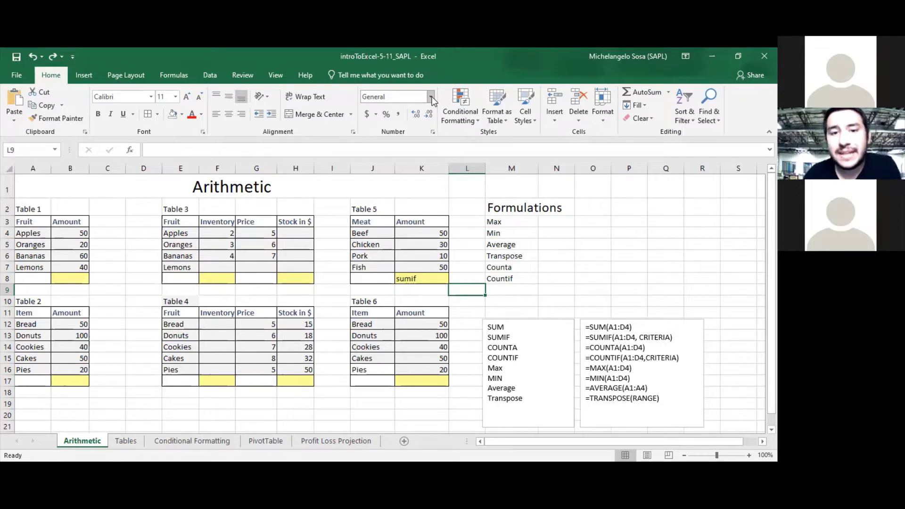
Apply the Short Date number format to cell L9
{"action": "left_click", "coordinate": [431, 97]}
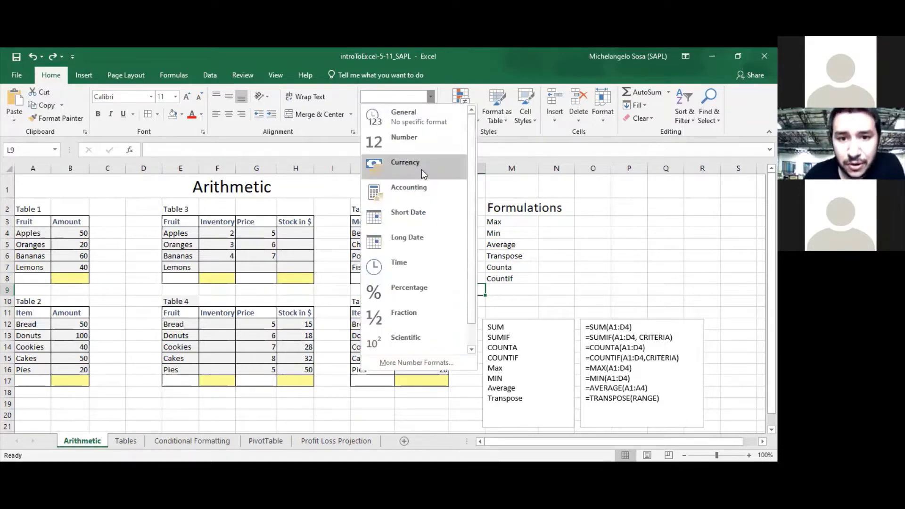
{"action": "left_click", "coordinate": [427, 223]}
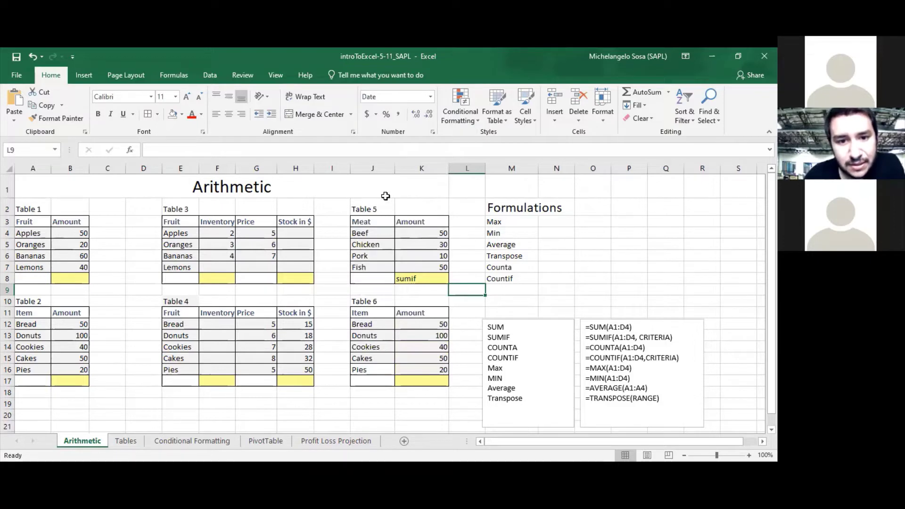
Enter January 1 in cell P1
{"action": "left_click", "coordinate": [624, 186]}
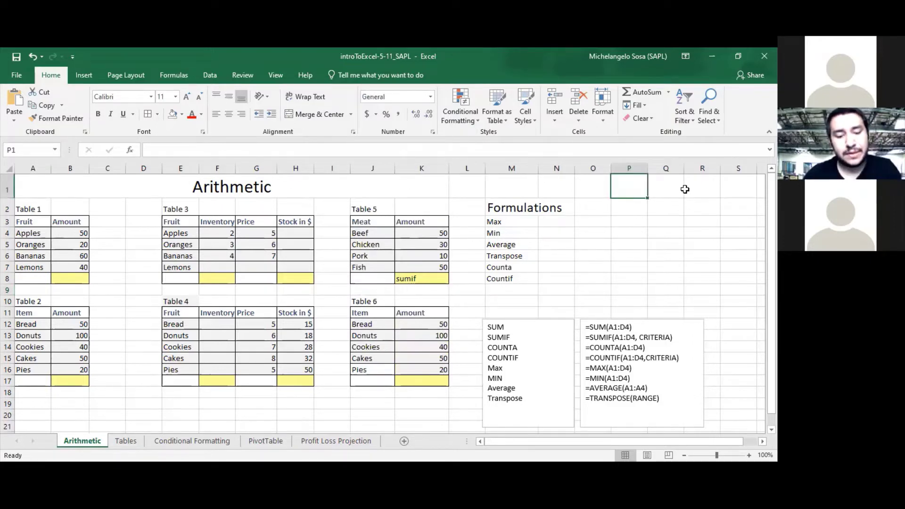
{"action": "type", "text": "January"}
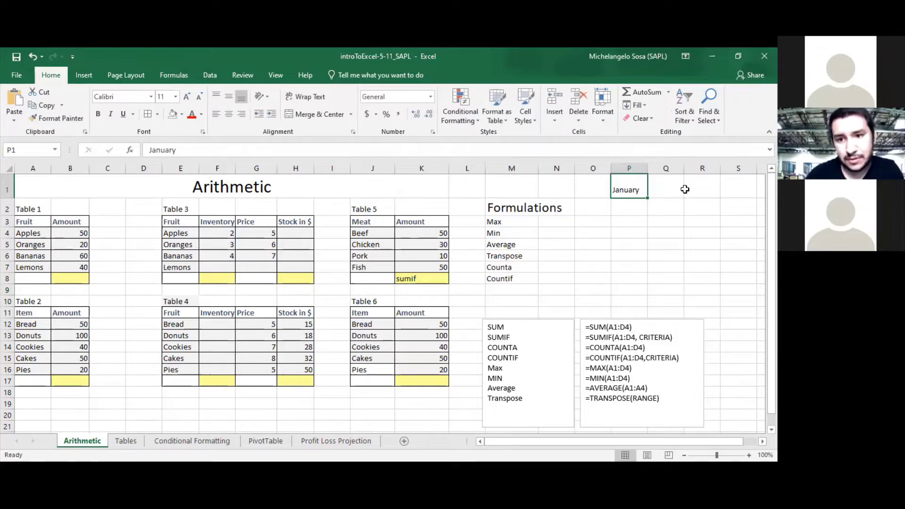
{"action": "left_click", "coordinate": [267, 148]}
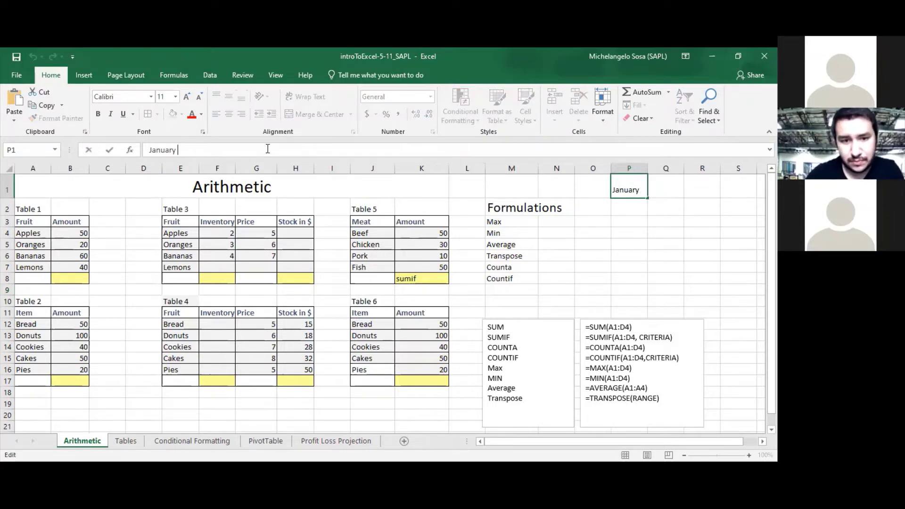
{"action": "key", "text": "ctrl+Return"}
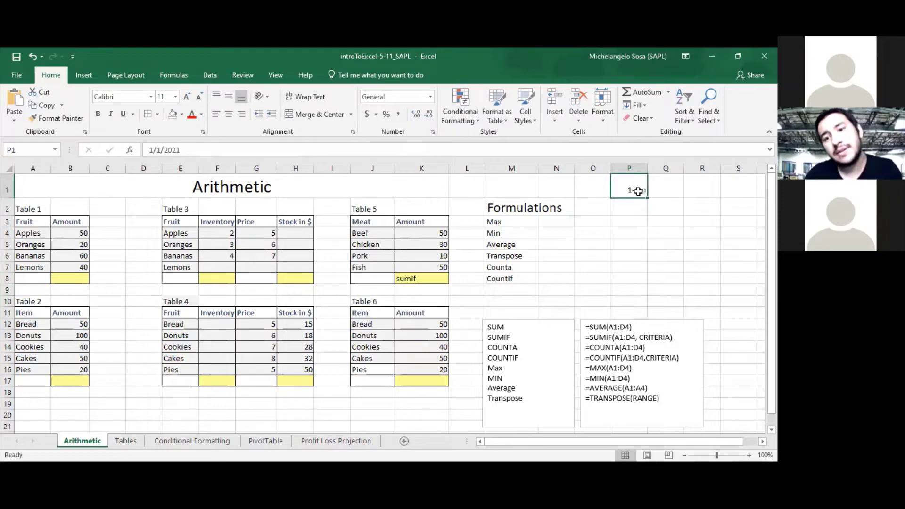
Format cell P1 as Long Date and clear its contents
{"action": "left_click", "coordinate": [430, 96]}
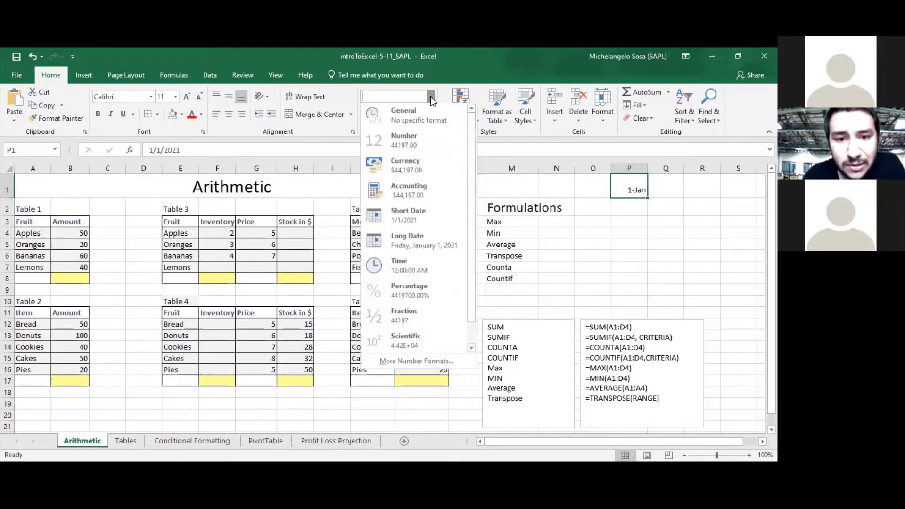
{"action": "left_click", "coordinate": [436, 247]}
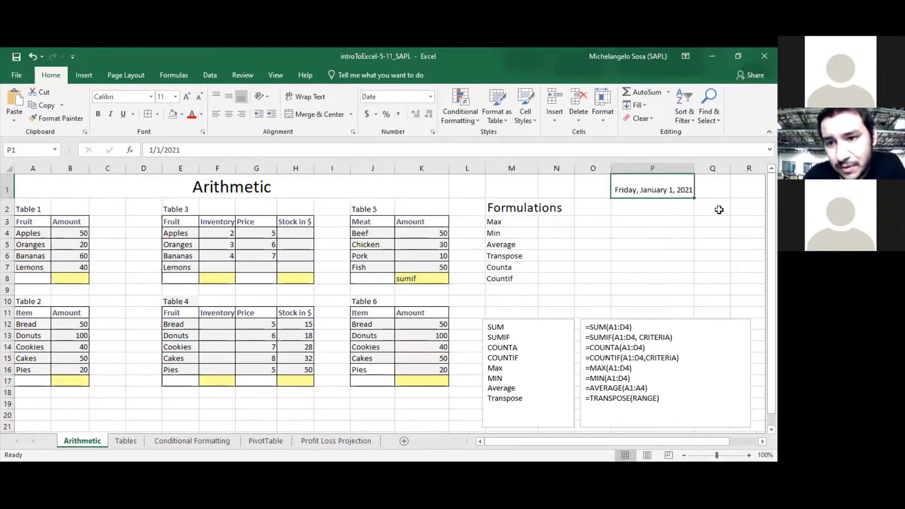
{"action": "key", "text": "Delete"}
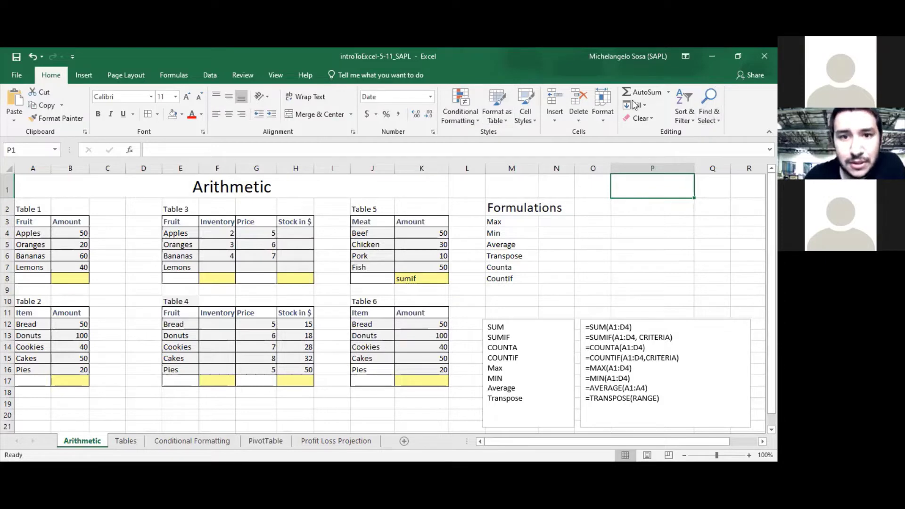
Look over the insert and page layout commands, including the available paper sizes
{"action": "left_click", "coordinate": [88, 75]}
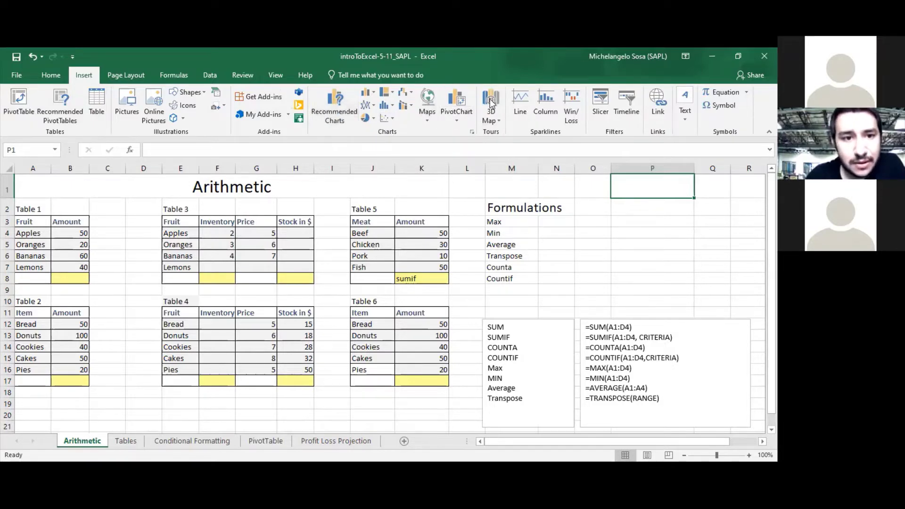
{"action": "left_click", "coordinate": [124, 75]}
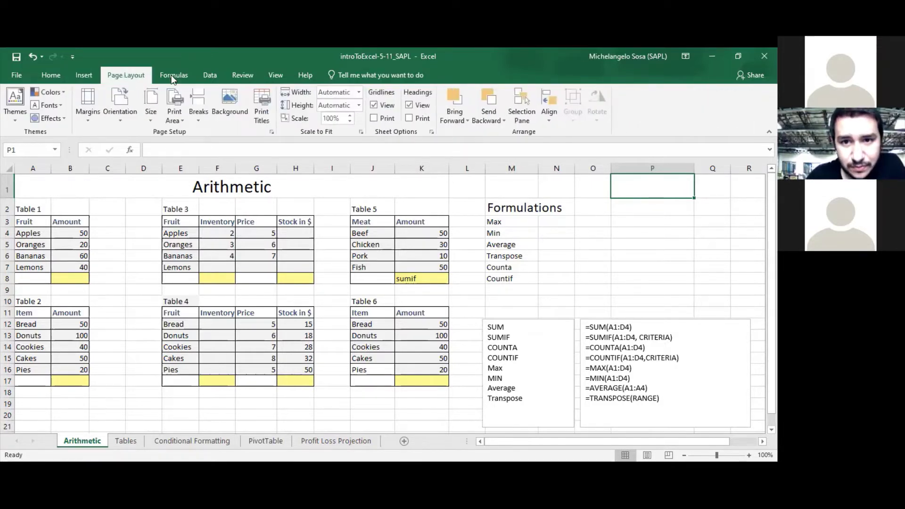
{"action": "left_click", "coordinate": [603, 71]}
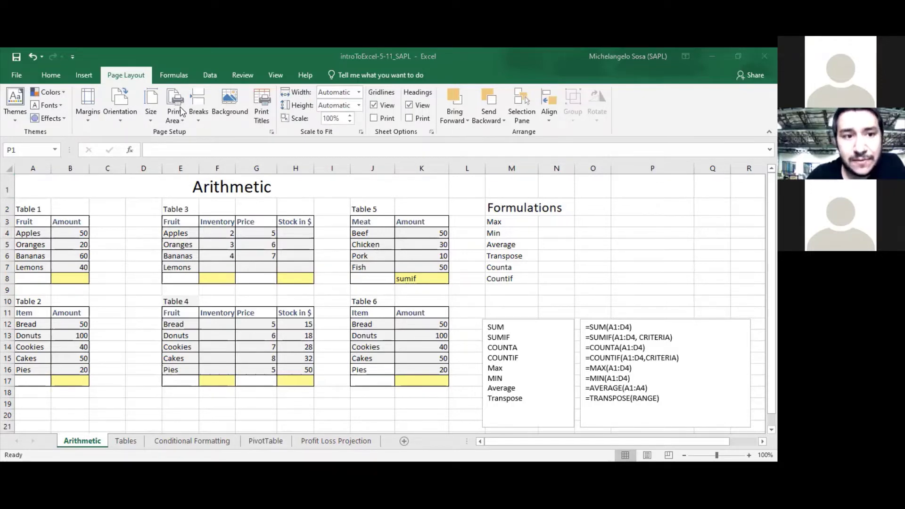
{"action": "left_click", "coordinate": [189, 121]}
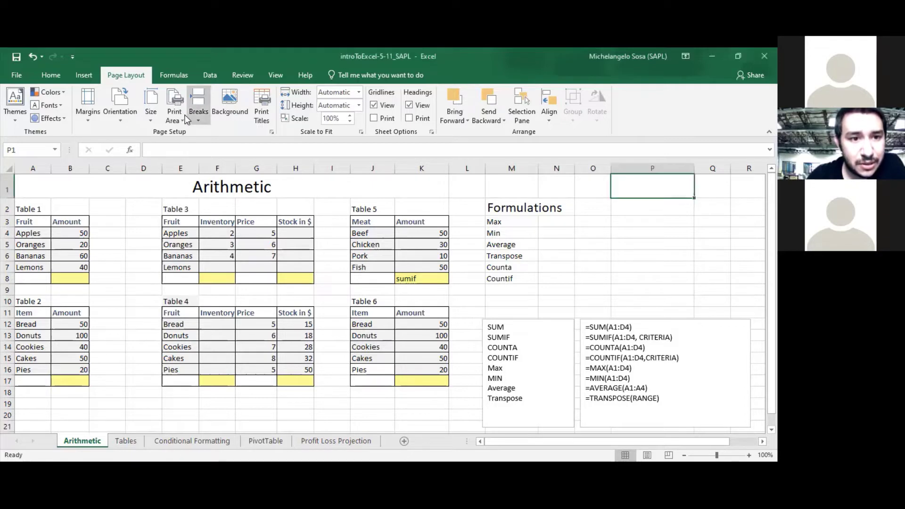
{"action": "left_click", "coordinate": [158, 114]}
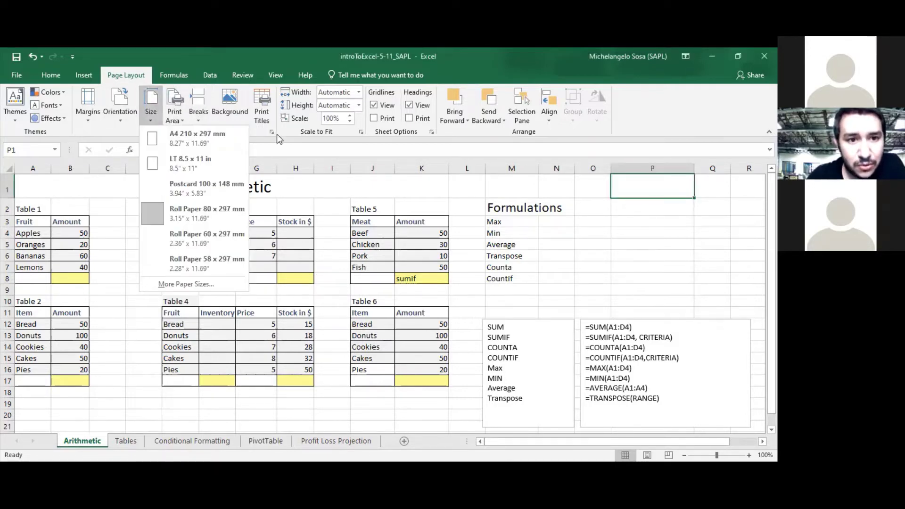
Examine the function library and its list of Financial functions
{"action": "left_click", "coordinate": [181, 76]}
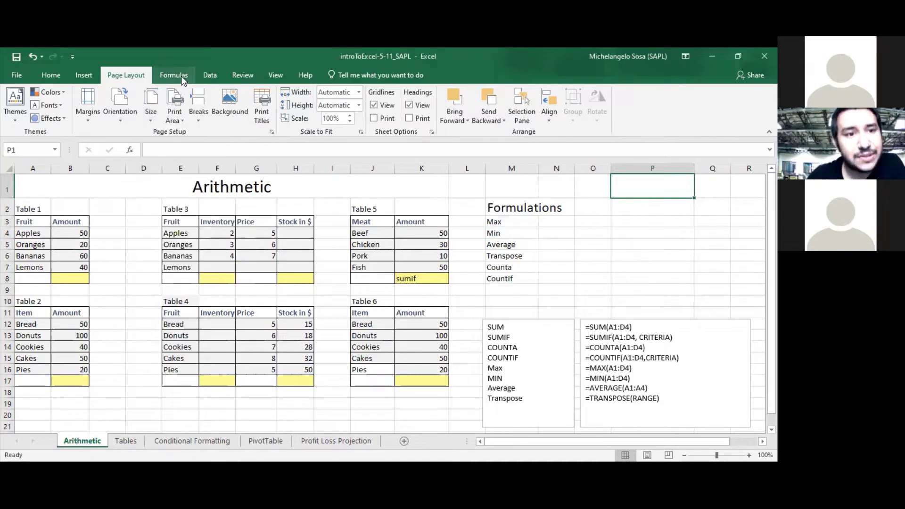
{"action": "left_click", "coordinate": [181, 75]}
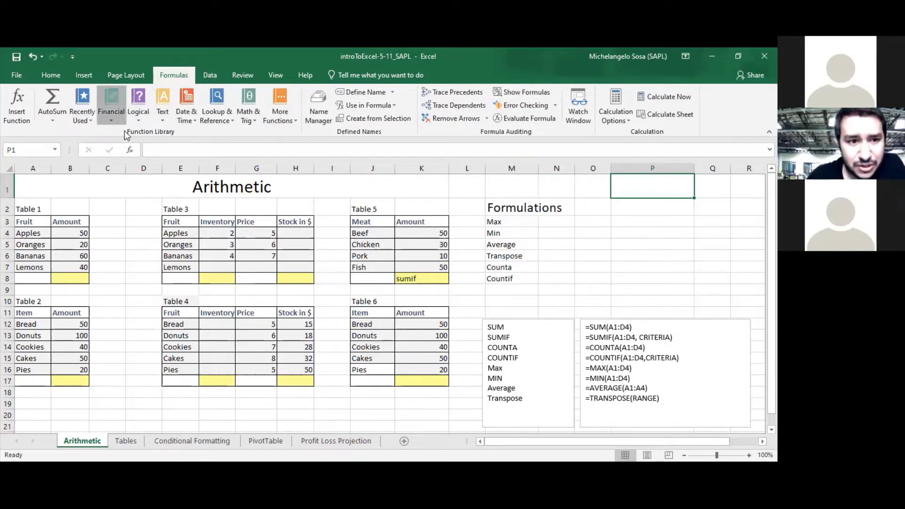
{"action": "left_click", "coordinate": [112, 115]}
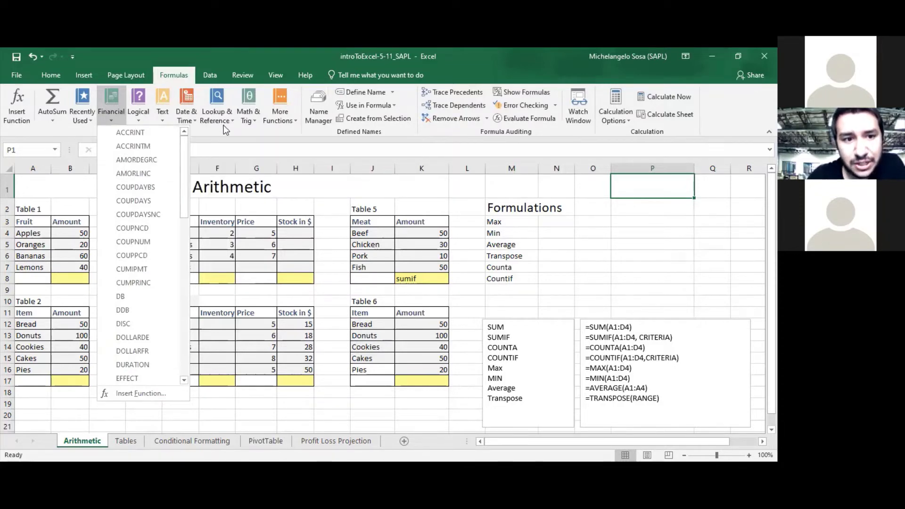
{"action": "left_click", "coordinate": [246, 135]}
Examine the Get Data import sources, including the Azure, database and file options
{"action": "scroll", "coordinate": [246, 135], "scroll_direction": "down", "scroll_amount": 1}
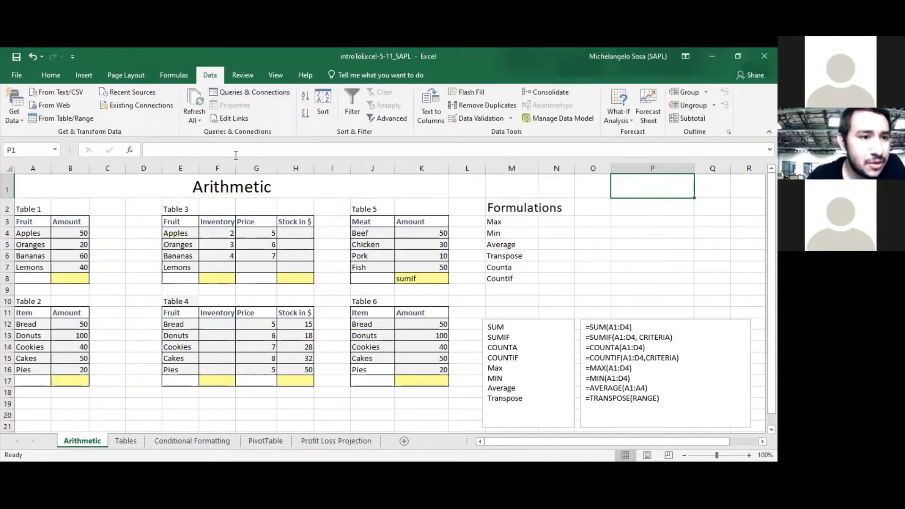
{"action": "left_click", "coordinate": [17, 120]}
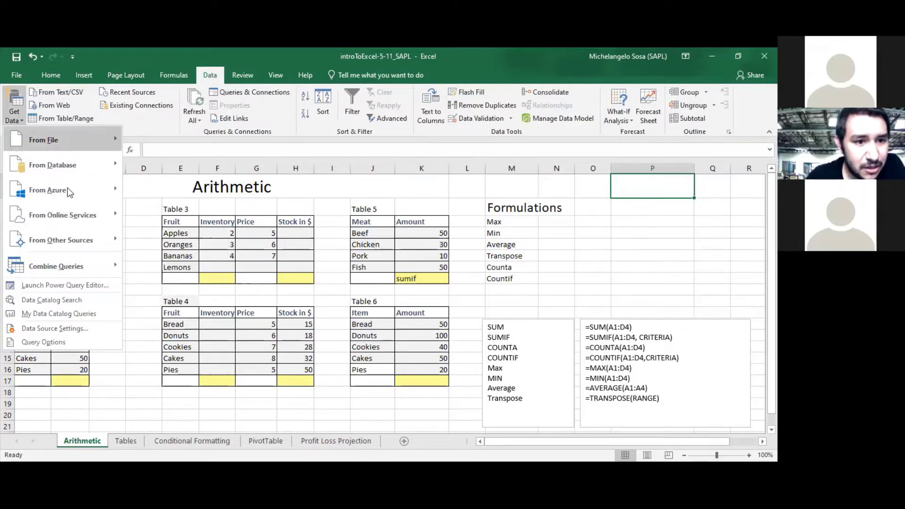
{"action": "mouse_move", "coordinate": [43, 194]}
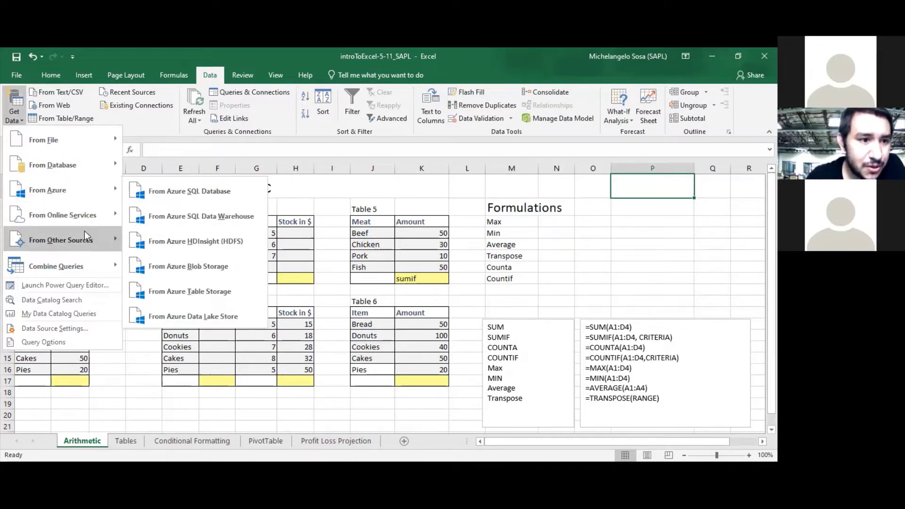
{"action": "mouse_move", "coordinate": [66, 166]}
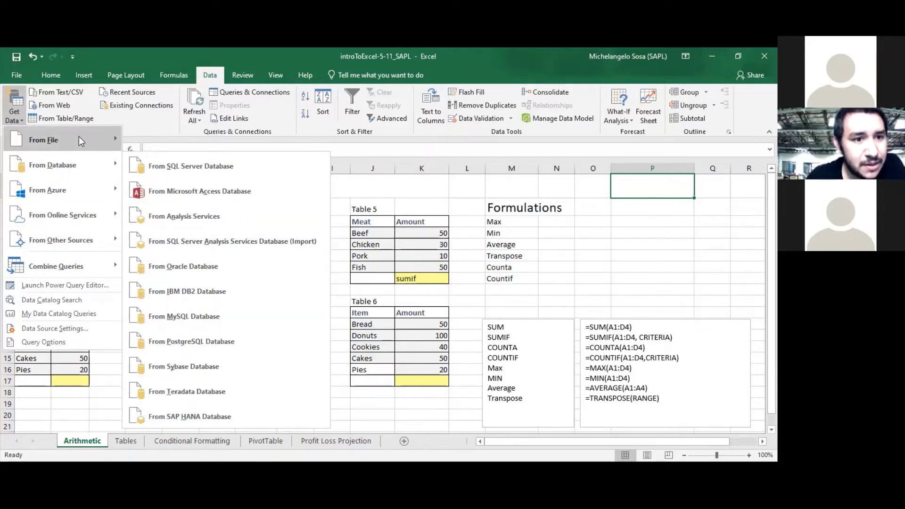
{"action": "mouse_move", "coordinate": [80, 140]}
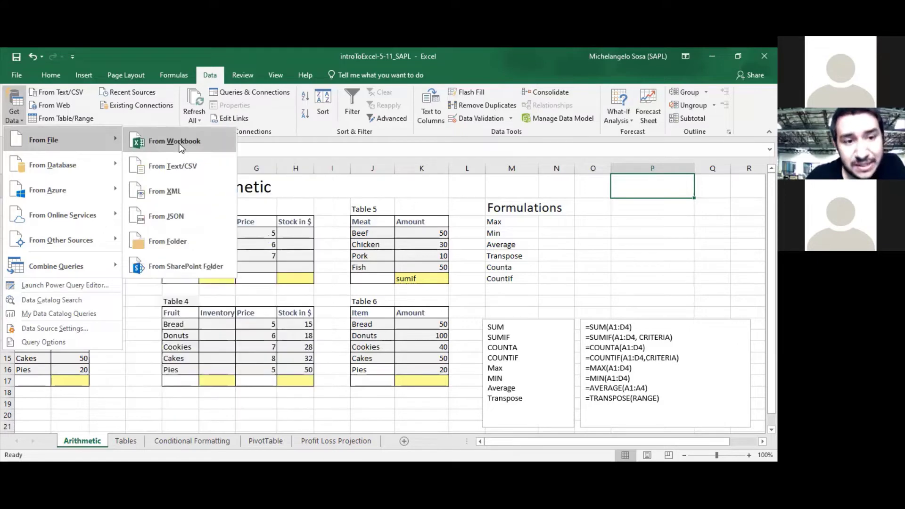
{"action": "left_click", "coordinate": [164, 119]}
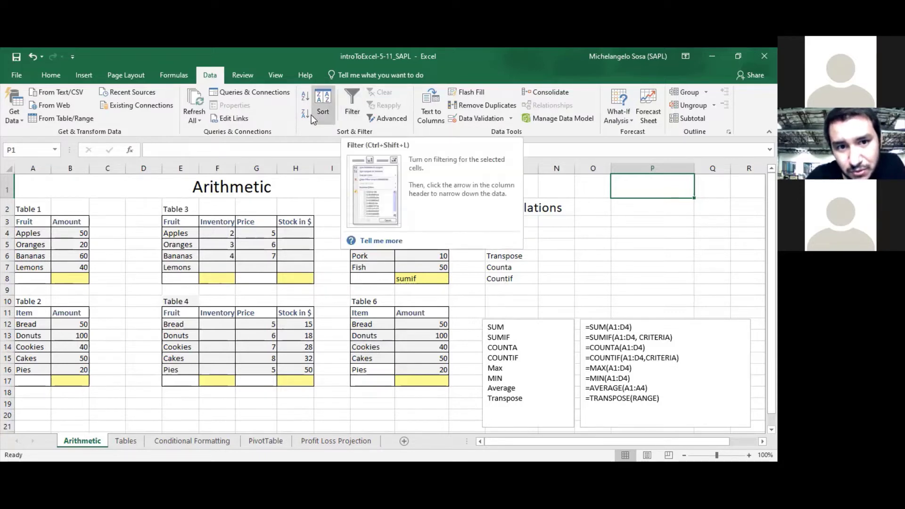
Try to filter from the empty cell P1, and inspect the Advanced Filter options without applying them
{"action": "left_click", "coordinate": [354, 112]}
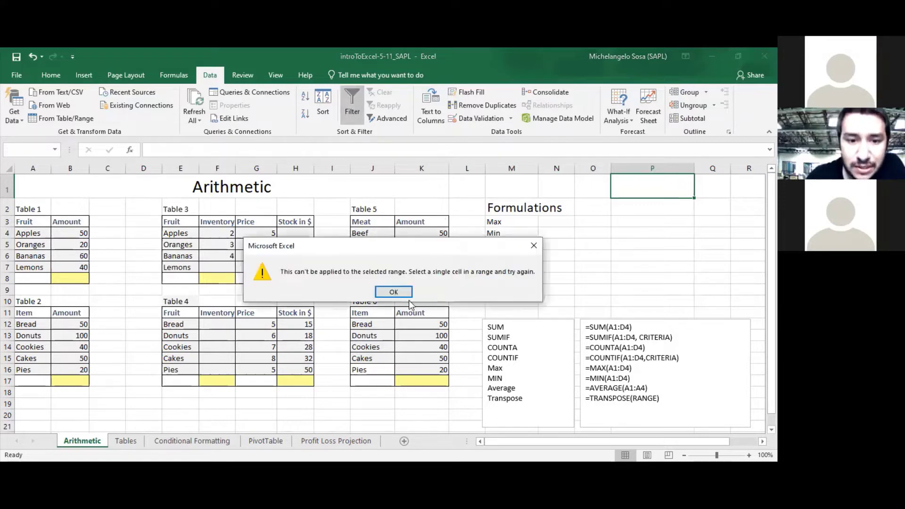
{"action": "left_click", "coordinate": [394, 291]}
{"action": "left_click", "coordinate": [383, 122]}
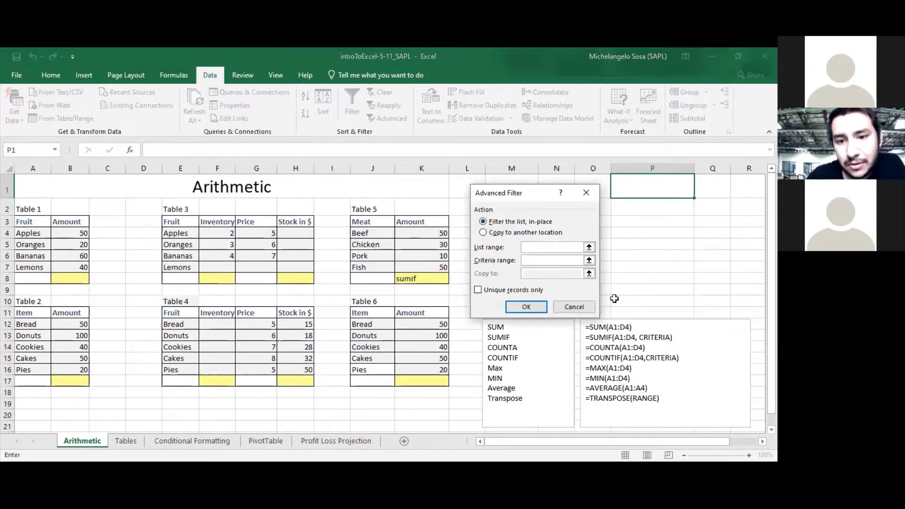
{"action": "left_click", "coordinate": [583, 307]}
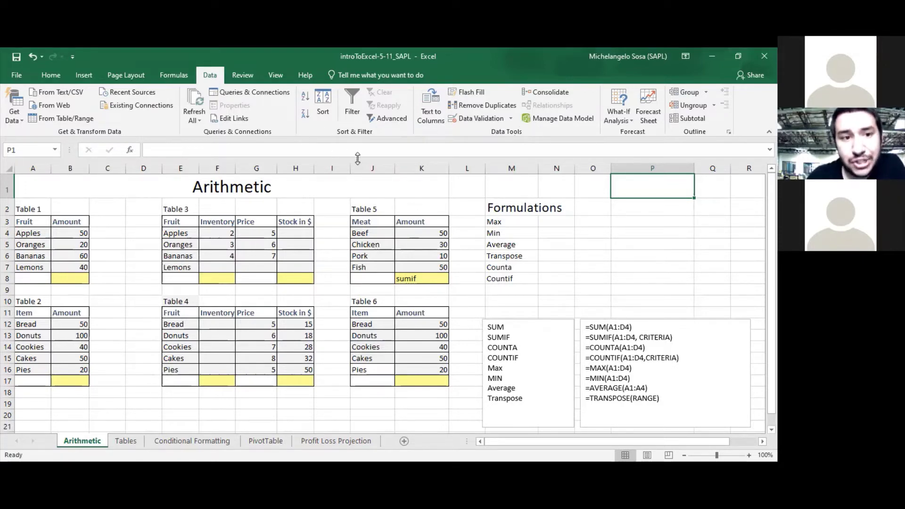
Freeze the panes above row 2 to keep the Arithmetic title row in view
{"action": "scroll", "coordinate": [252, 98], "scroll_direction": "down", "scroll_amount": 1}
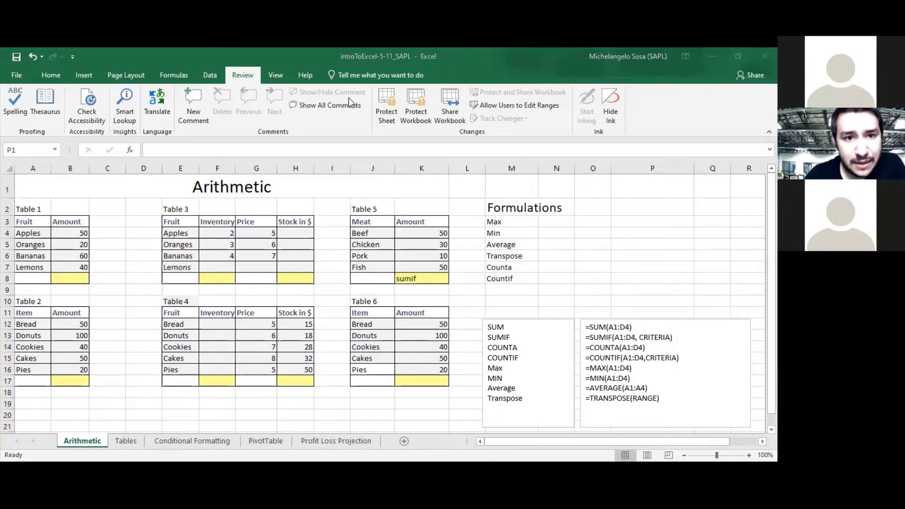
{"action": "left_click", "coordinate": [275, 75]}
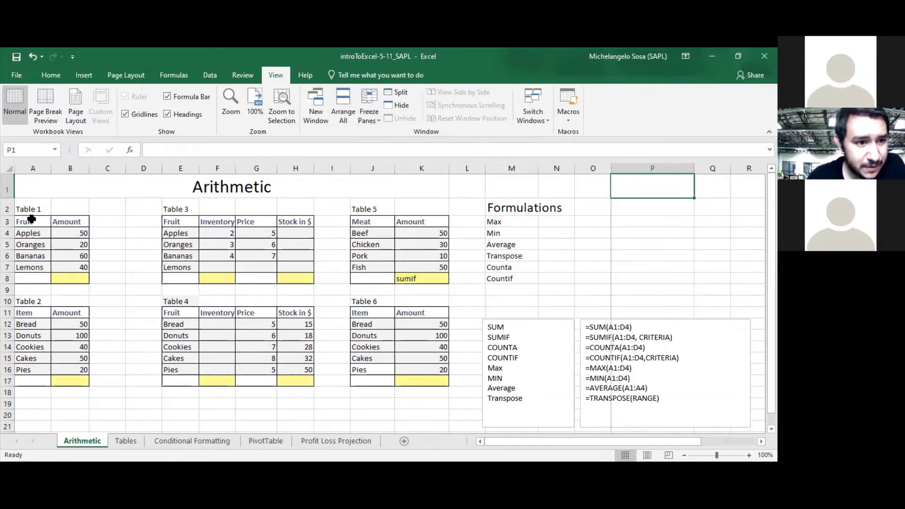
{"action": "scroll", "coordinate": [342, 212], "scroll_direction": "down", "scroll_amount": 7}
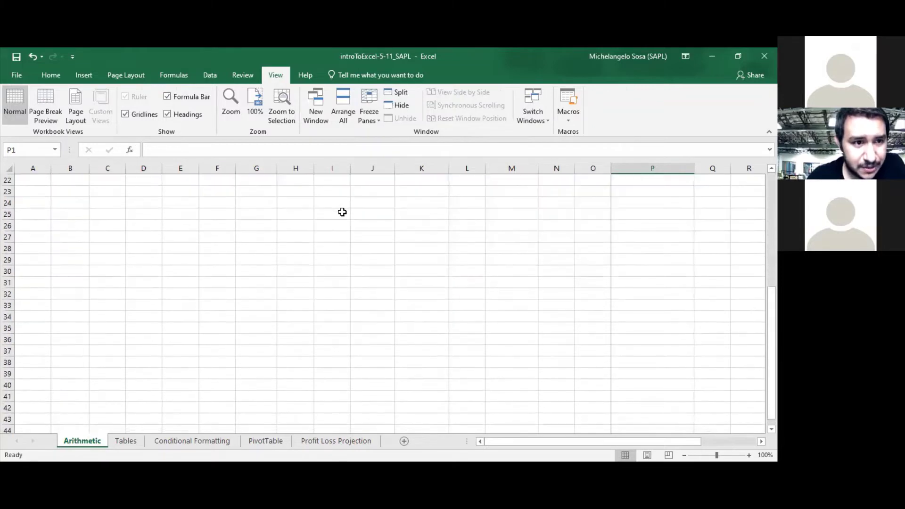
{"action": "scroll", "coordinate": [342, 212], "scroll_direction": "up", "scroll_amount": 7}
{"action": "left_click", "coordinate": [9, 208]}
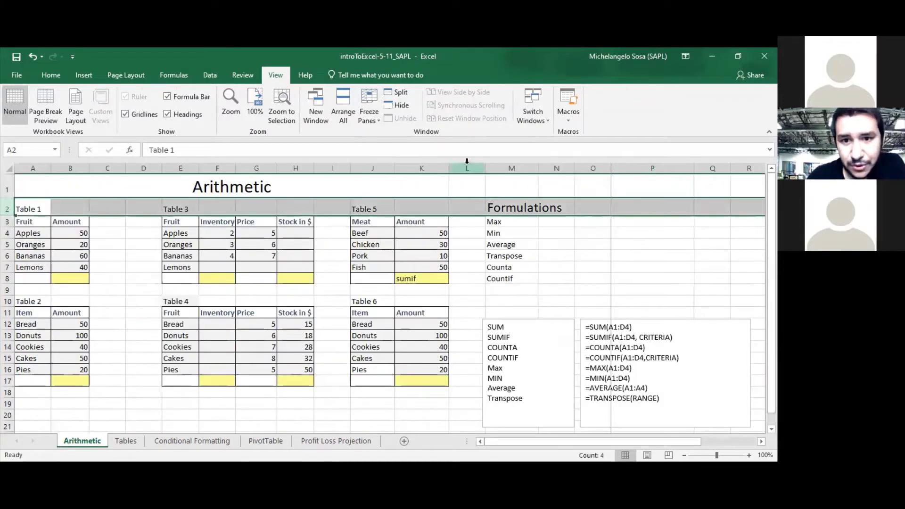
{"action": "left_click", "coordinate": [237, 184]}
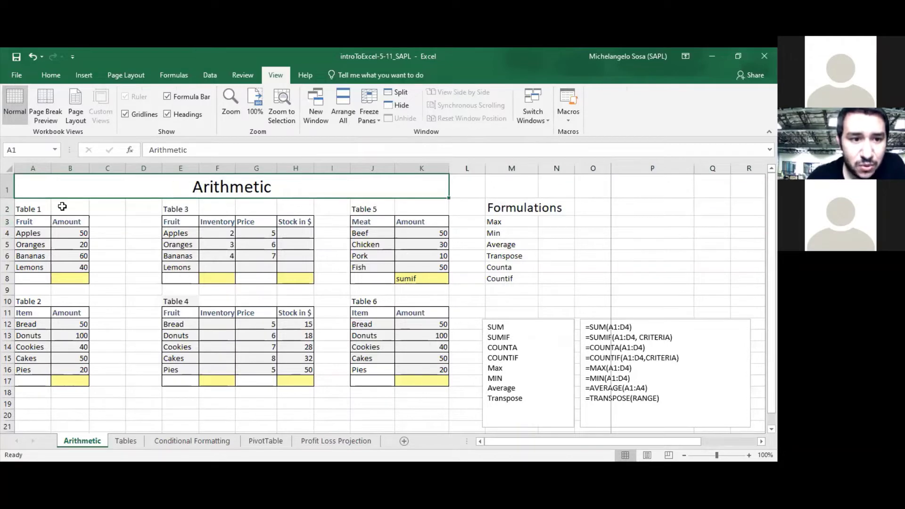
{"action": "left_click", "coordinate": [8, 209]}
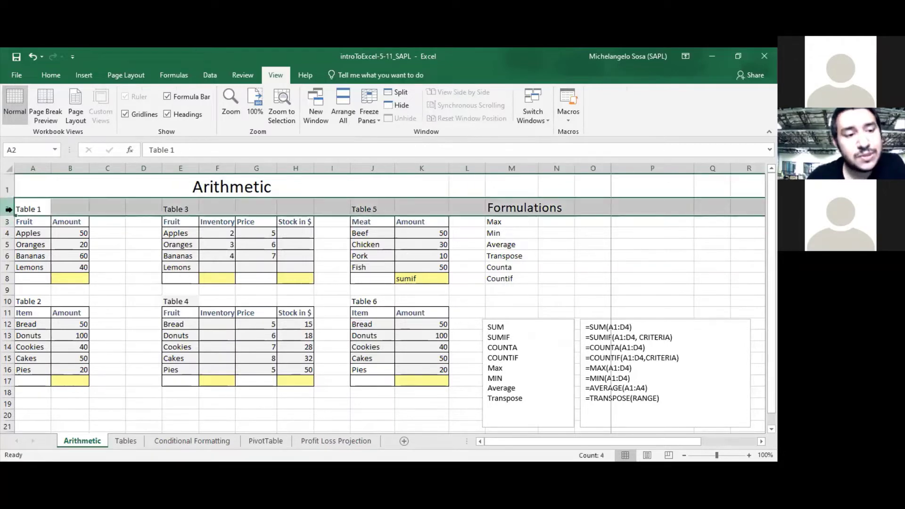
{"action": "left_click", "coordinate": [365, 114]}
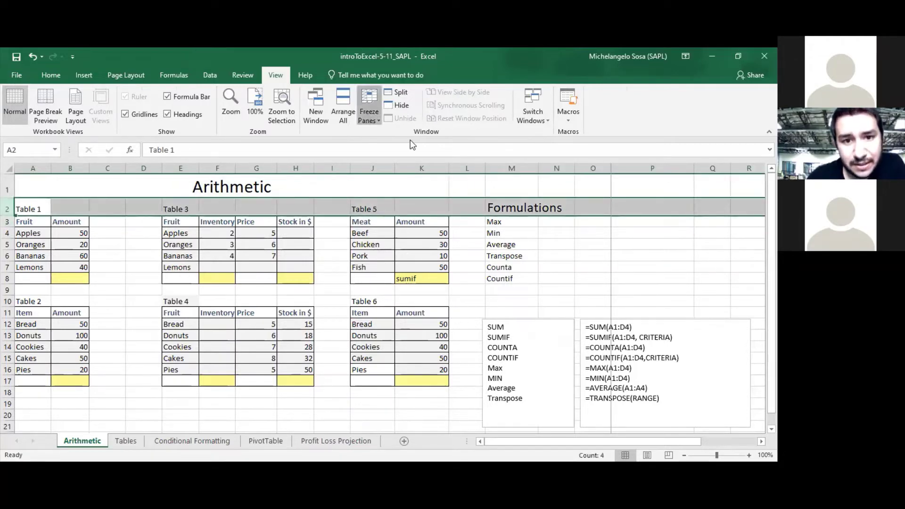
{"action": "left_click", "coordinate": [431, 143]}
{"action": "left_click", "coordinate": [363, 101]}
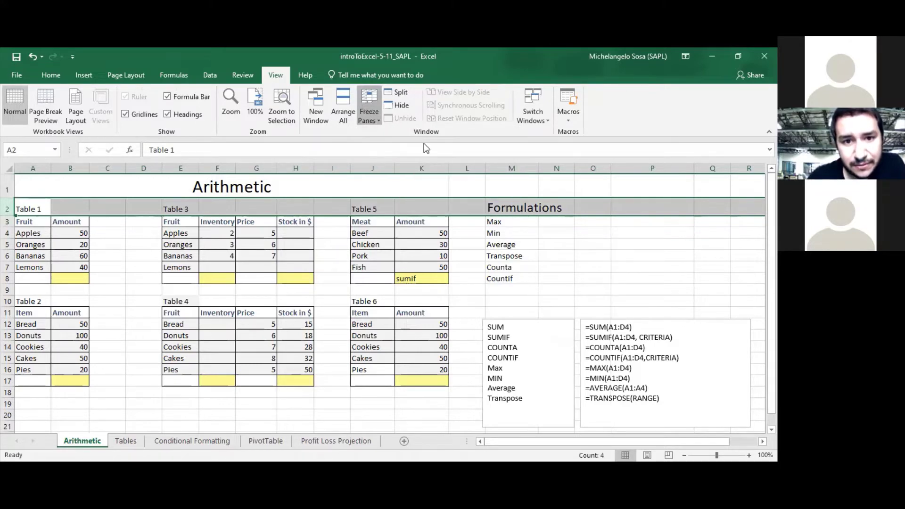
{"action": "left_click", "coordinate": [423, 144]}
{"action": "scroll", "coordinate": [358, 275], "scroll_direction": "down", "scroll_amount": 2}
{"action": "scroll", "coordinate": [358, 274], "scroll_direction": "down", "scroll_amount": 3}
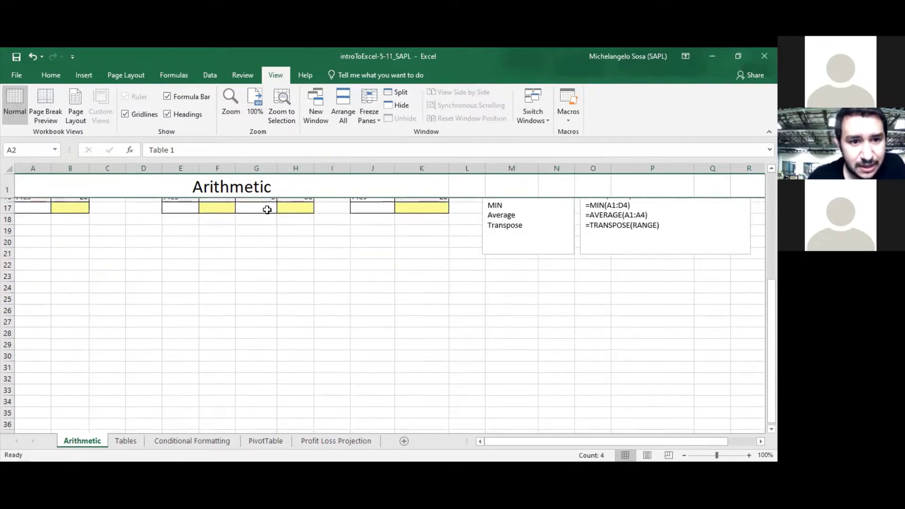
{"action": "scroll", "coordinate": [285, 185], "scroll_direction": "up", "scroll_amount": 5}
{"action": "left_click", "coordinate": [389, 231]}
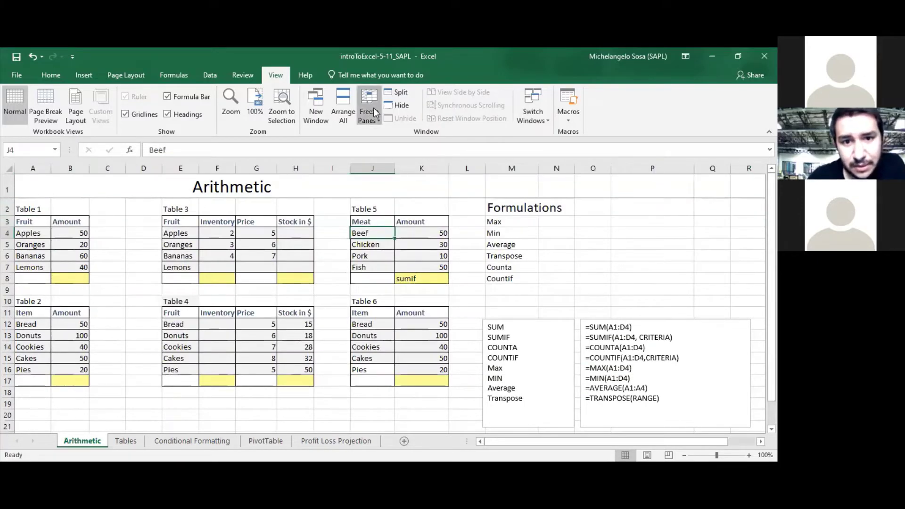
{"action": "left_click", "coordinate": [56, 76]}
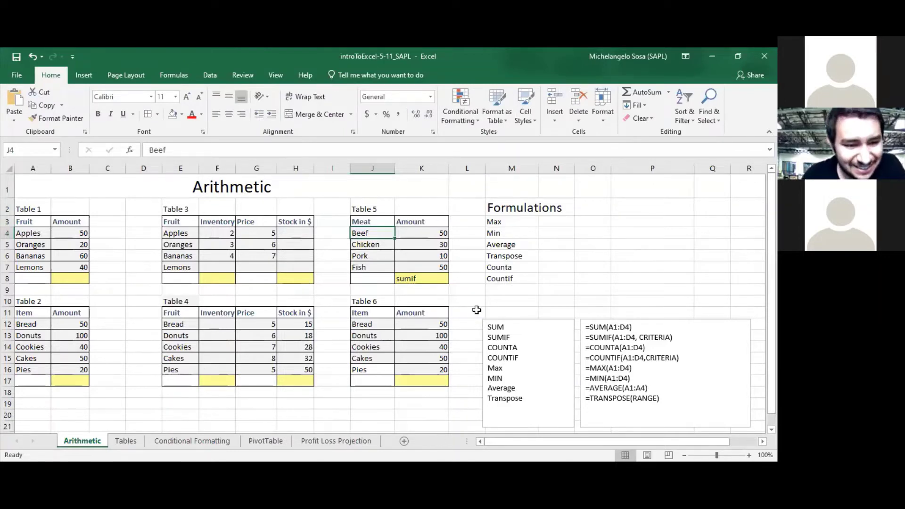
Switch to the Intro to Excel-5-5 presentation in PowerPoint and go to the Layout terms slide
{"action": "key", "text": "alt+Tab"}
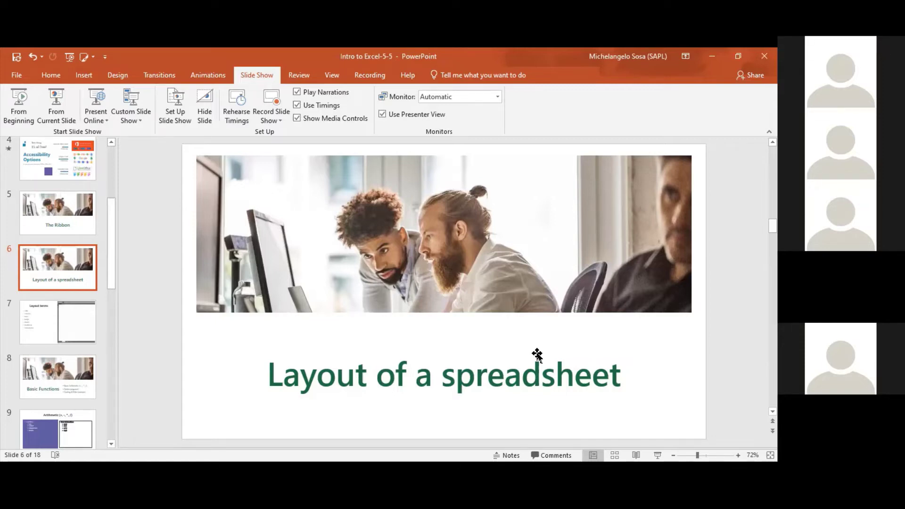
{"action": "scroll", "coordinate": [537, 355], "scroll_direction": "down", "scroll_amount": 1}
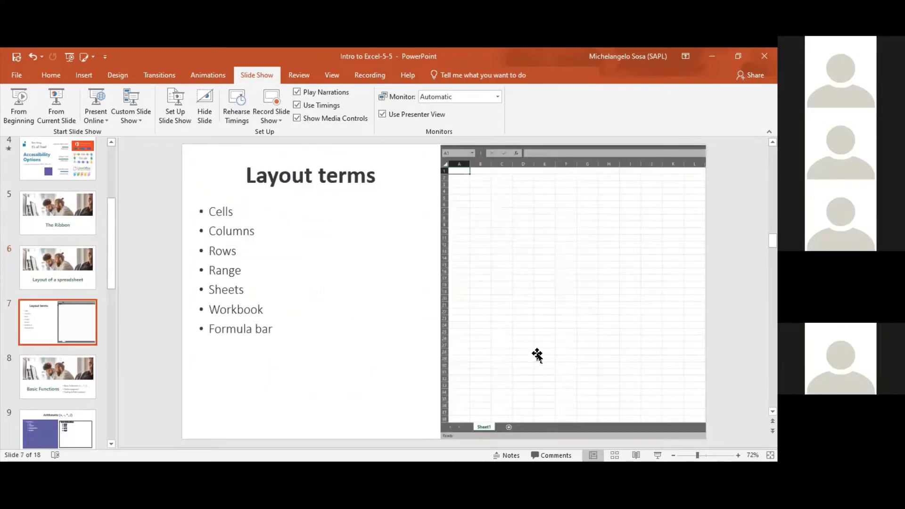
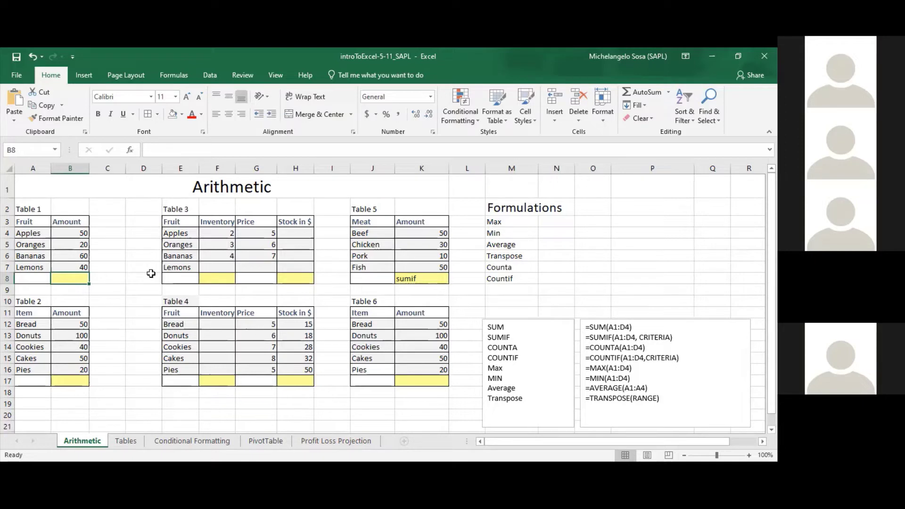
Try to total the Table 1 amounts in cell B8 with the comma-separated formula =B4,B5,B6,B7
{"action": "type", "text": "="}
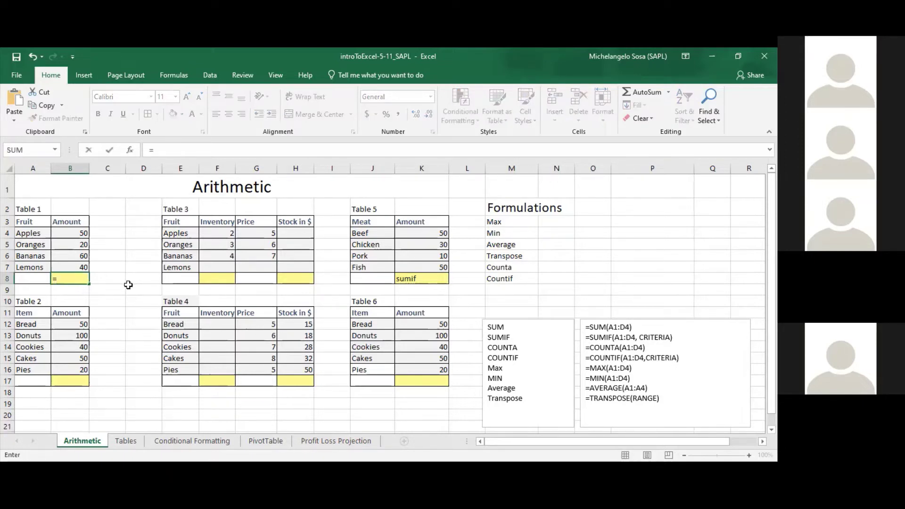
{"action": "left_click", "coordinate": [84, 233]}
{"action": "type", "text": ","}
{"action": "left_click", "coordinate": [83, 244]}
{"action": "type", "text": ","}
{"action": "left_click", "coordinate": [83, 255]}
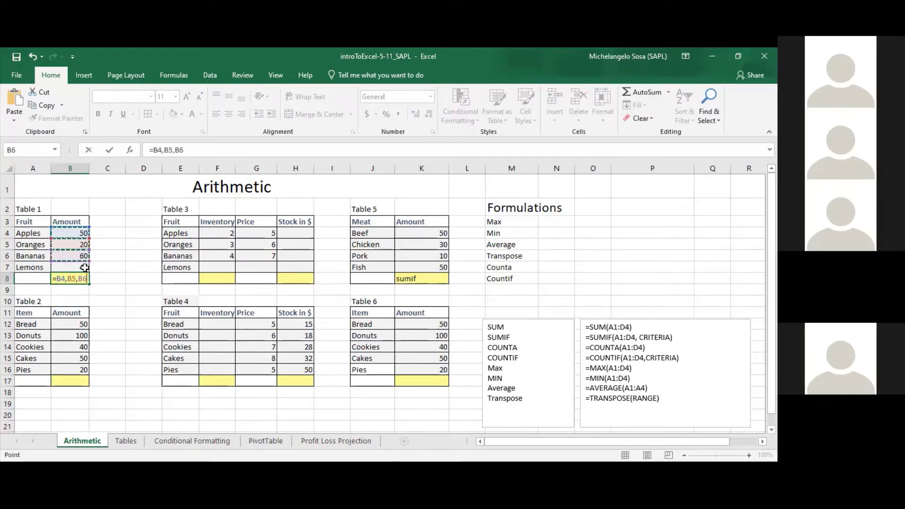
{"action": "type", "text": ","}
{"action": "left_click", "coordinate": [84, 267]}
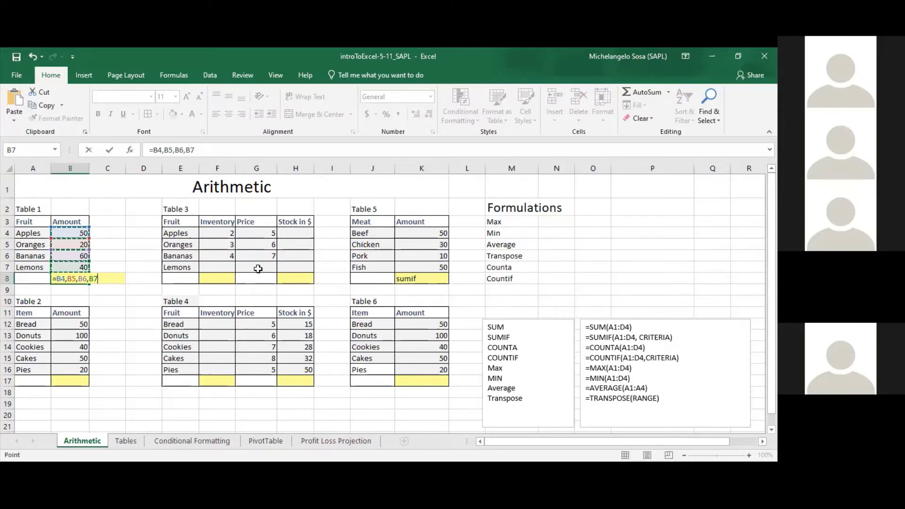
{"action": "key", "text": "Return"}
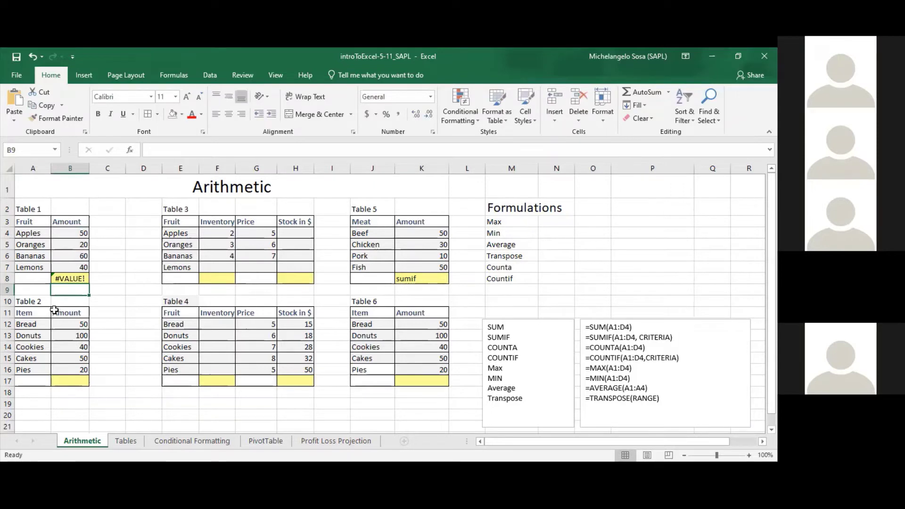
Inspect the error-checking options for the Table 1 formula in B8
{"action": "left_click", "coordinate": [66, 279]}
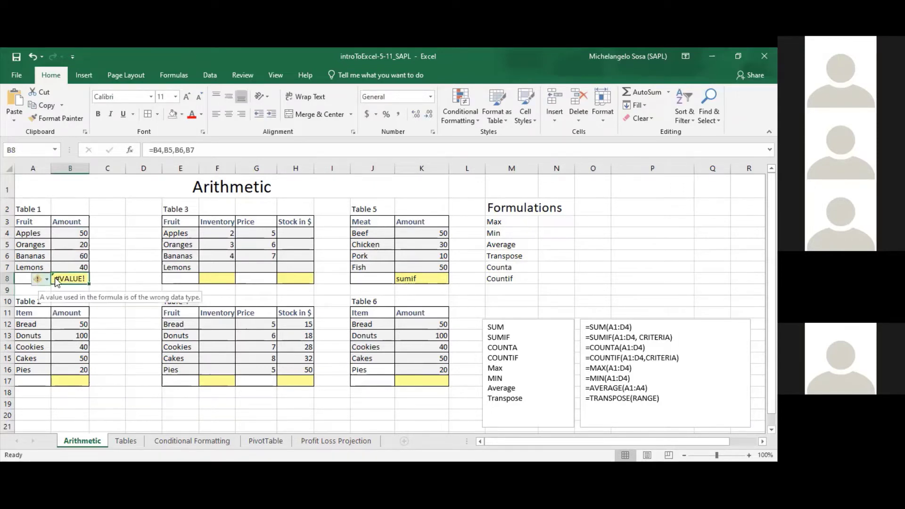
{"action": "left_click", "coordinate": [430, 96]}
{"action": "left_click", "coordinate": [410, 114]}
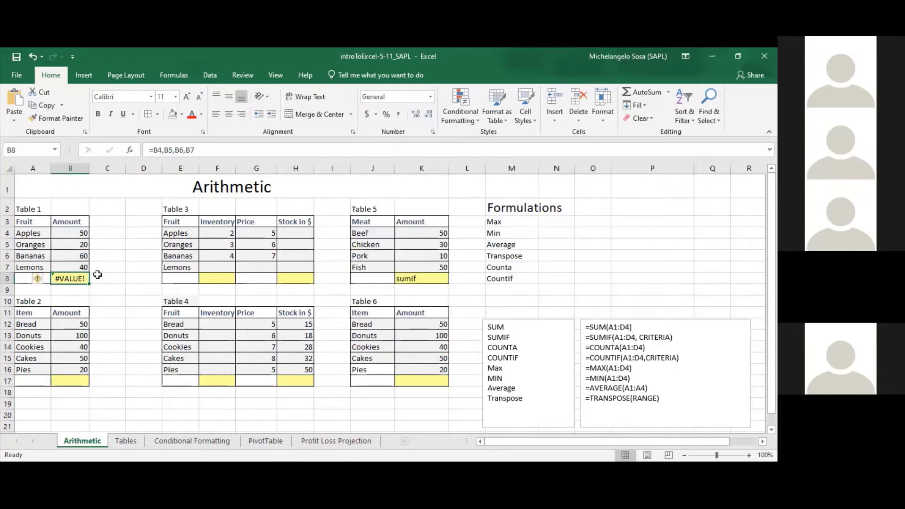
{"action": "left_click", "coordinate": [38, 278]}
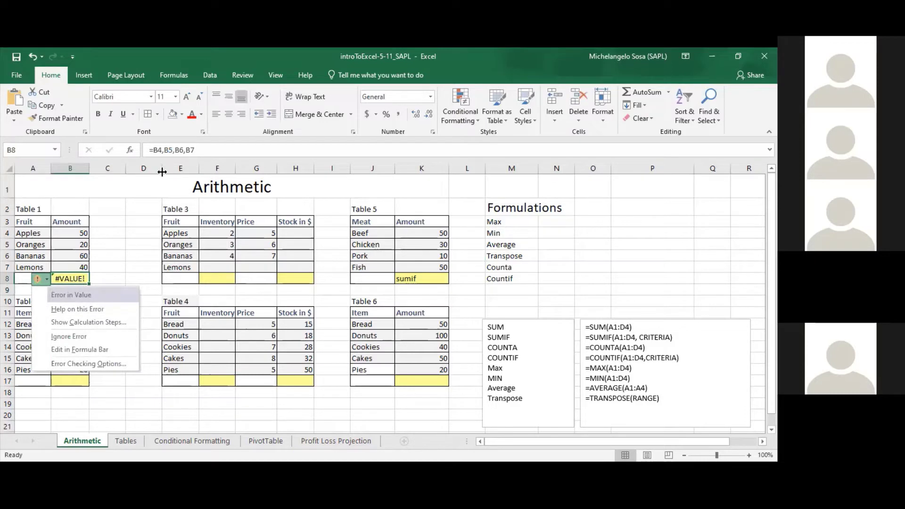
Replace the commas in the B8 formula with plus signs so it reads =B4+B5+B6+B7
{"action": "left_click", "coordinate": [165, 150]}
{"action": "left_click", "coordinate": [190, 150]}
{"action": "key", "text": "BackSpace"}
{"action": "type", "text": "+"}
{"action": "key", "text": "Right"}
{"action": "key", "text": "Right"}
{"action": "key", "text": "BackSpace"}
{"action": "type", "text": "+"}
{"action": "key", "text": "BackSpace"}
{"action": "type", "text": "+"}
{"action": "key", "text": "Return"}
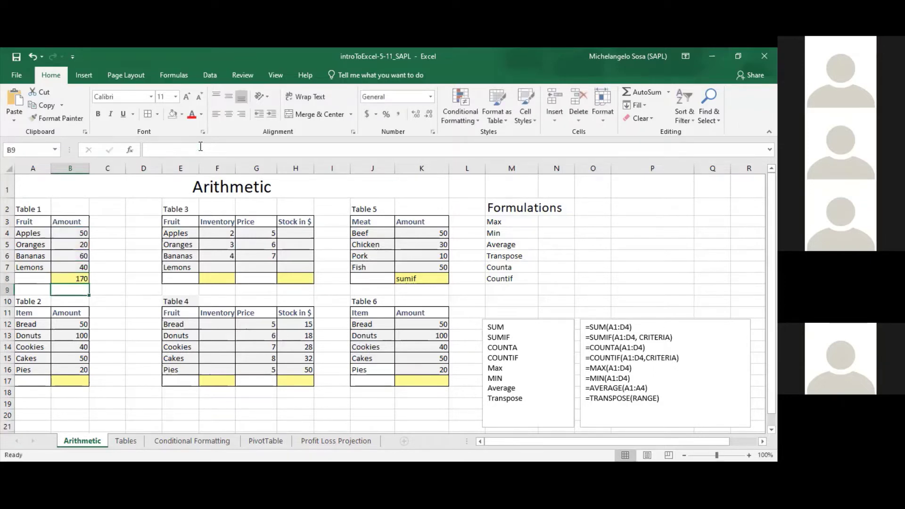
Change the B8 formula from addition to subtraction so it reads =B4-B5-B6-B7
{"action": "left_click", "coordinate": [76, 278]}
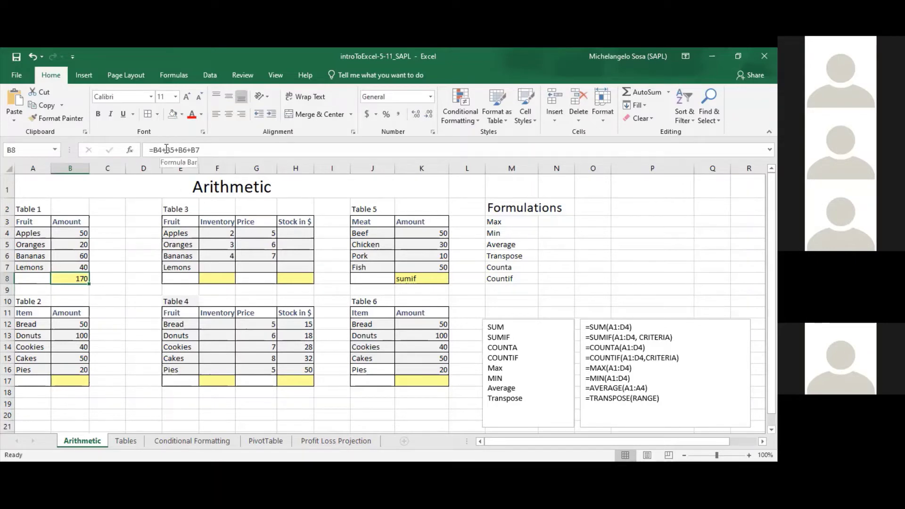
{"action": "left_click", "coordinate": [211, 152]}
{"action": "key", "text": "BackSpace"}
{"action": "type", "text": "-"}
{"action": "left_click", "coordinate": [179, 150]}
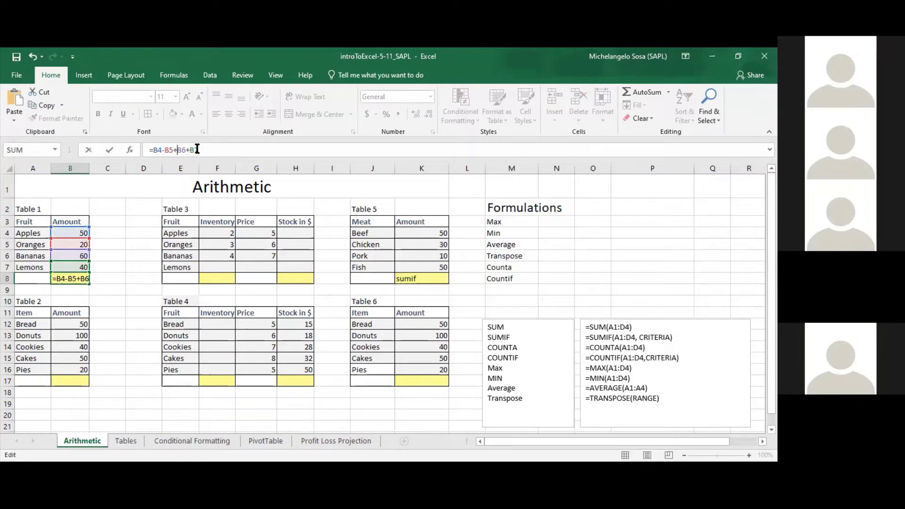
{"action": "key", "text": "BackSpace"}
{"action": "type", "text": "-"}
{"action": "key", "text": "Right"}
{"action": "key", "text": "Right"}
{"action": "key", "text": "Right"}
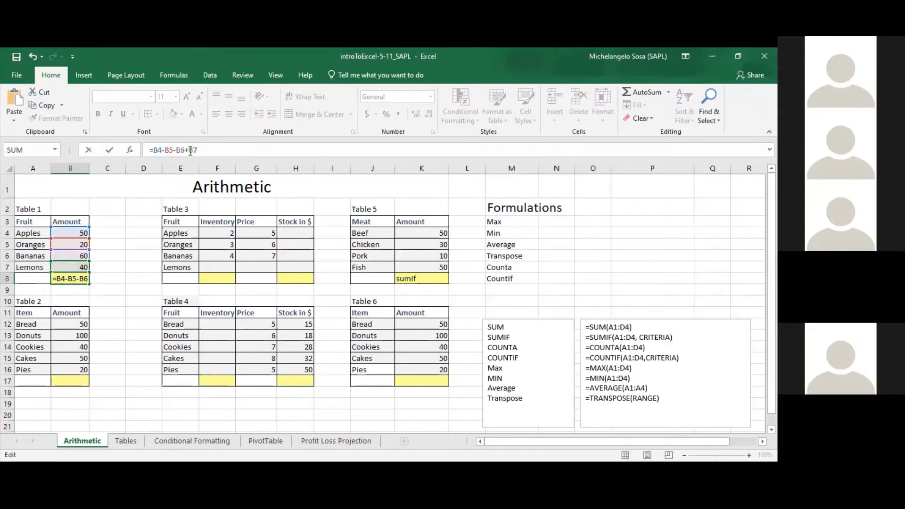
{"action": "key", "text": "BackSpace"}
{"action": "type", "text": "-"}
{"action": "key", "text": "Return"}
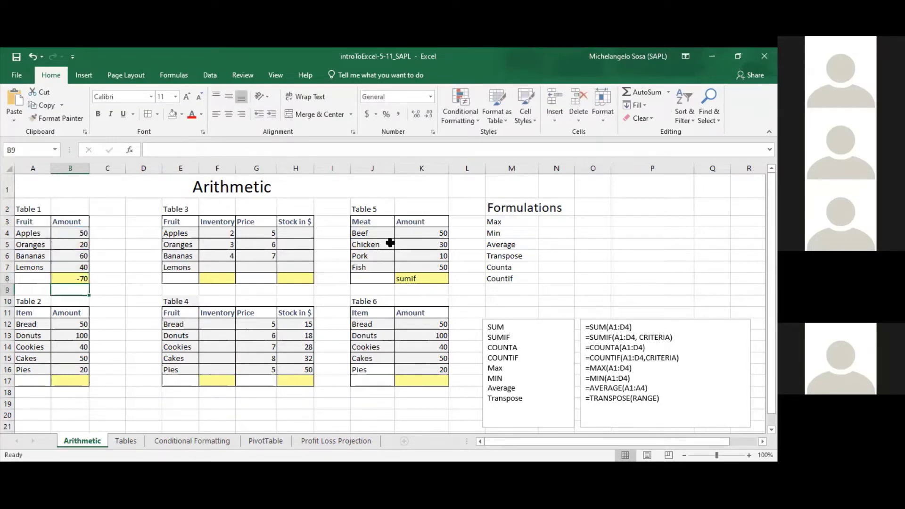
Examine the SUM entry in the function list and its syntax example =SUM(A1:D4) in the neighbouring text box
{"action": "left_click", "coordinate": [80, 276]}
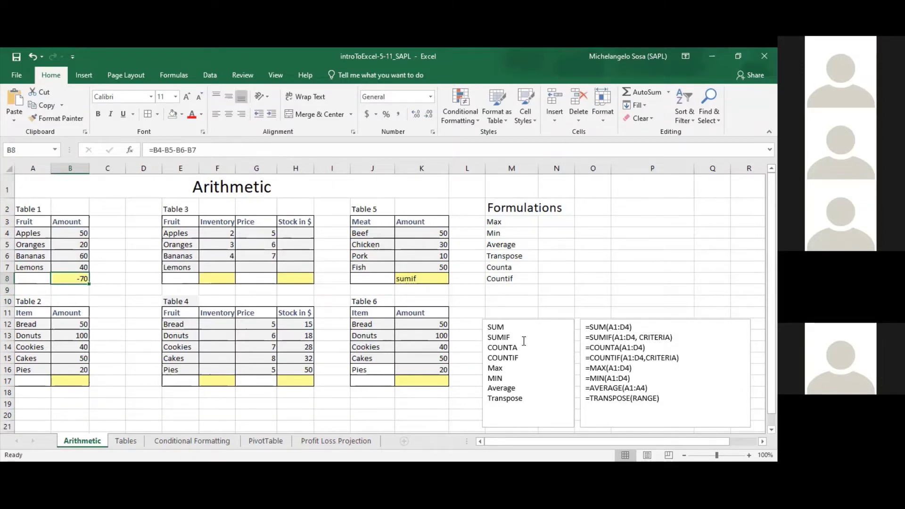
{"action": "double_click", "coordinate": [491, 329]}
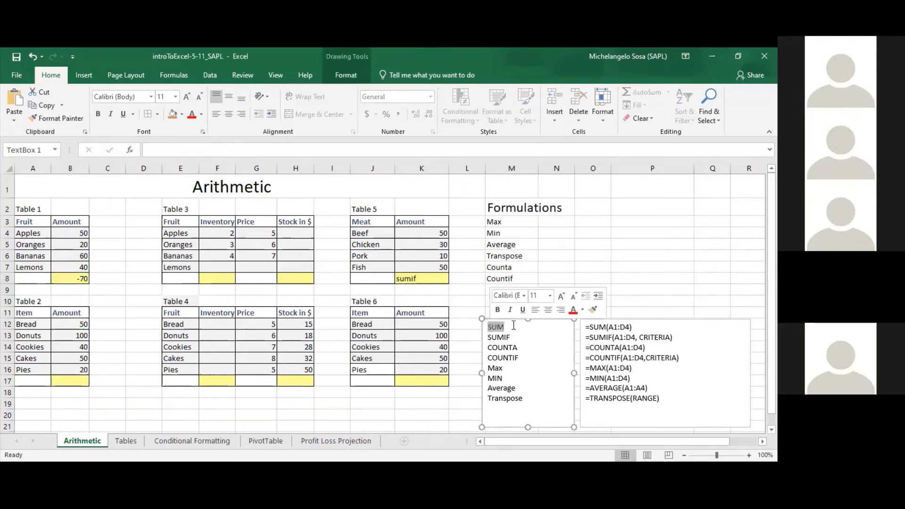
{"action": "left_click", "coordinate": [497, 327]}
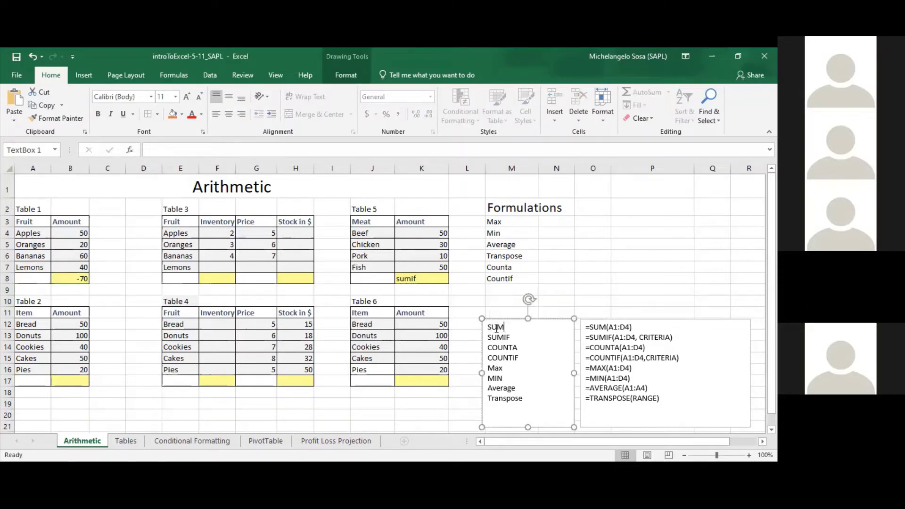
{"action": "double_click", "coordinate": [496, 329]}
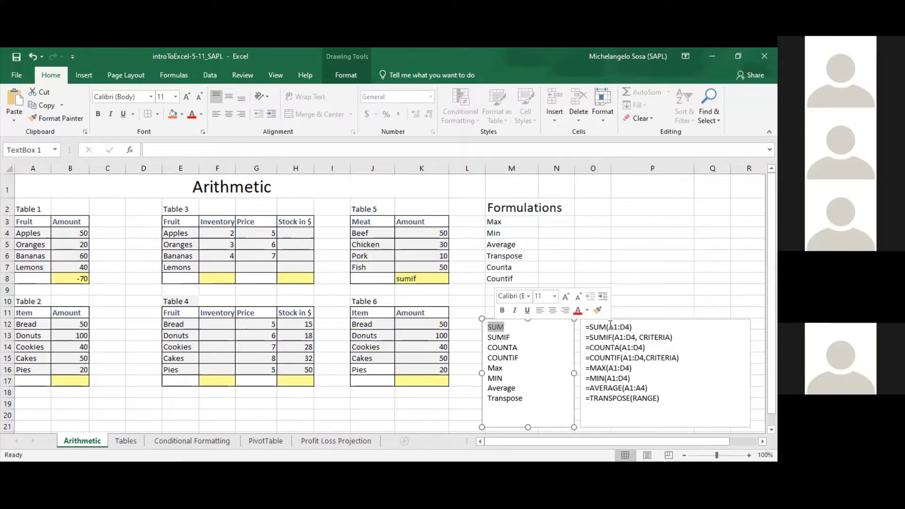
{"action": "left_click", "coordinate": [82, 278]}
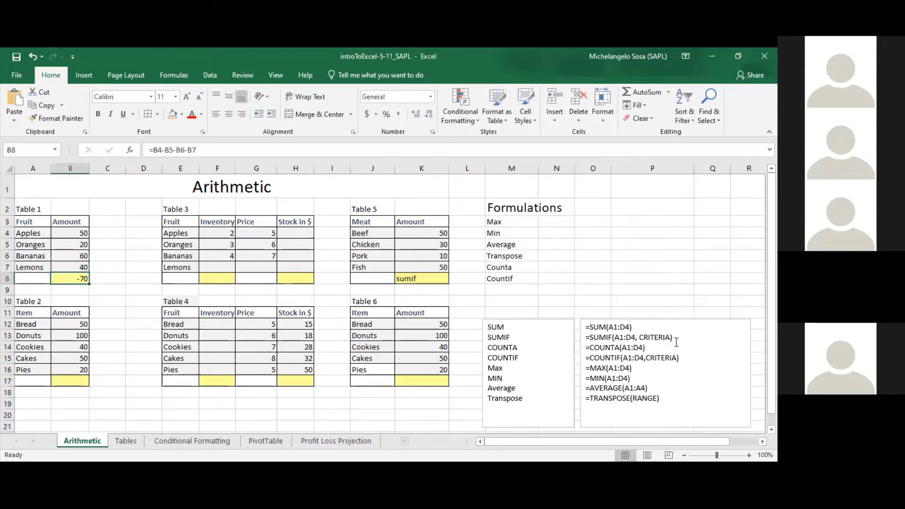
{"action": "double_click", "coordinate": [594, 327]}
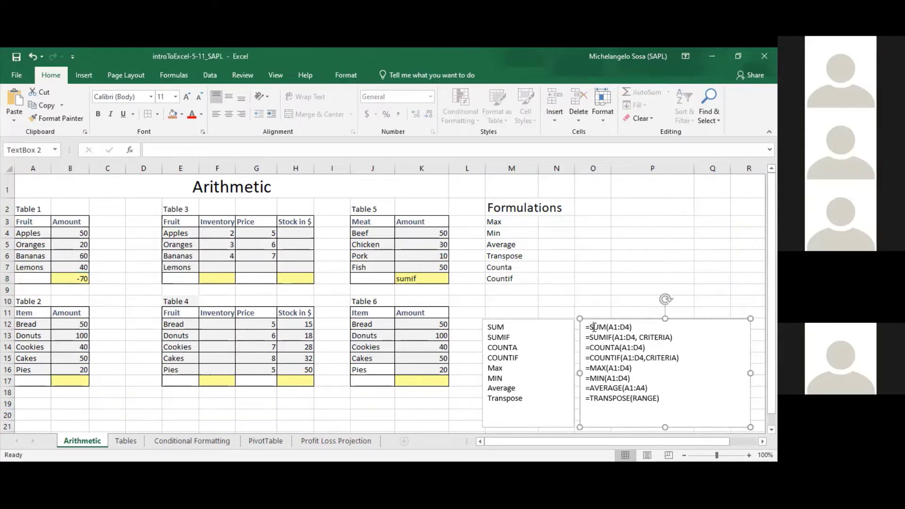
{"action": "left_click", "coordinate": [643, 326]}
Try to enter =sum($B$4:$B$7) as the formula of the selected syntax text box
{"action": "left_click", "coordinate": [212, 150]}
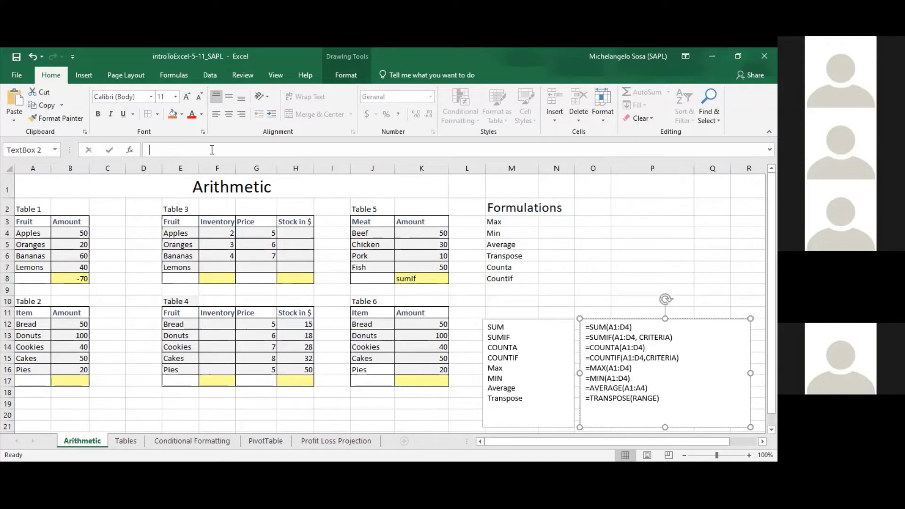
{"action": "type", "text": "="}
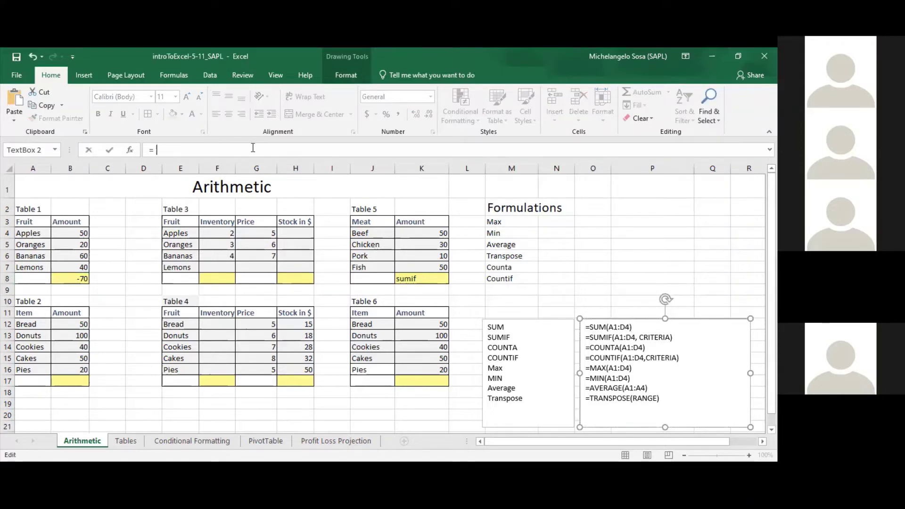
{"action": "type", "text": "sum"}
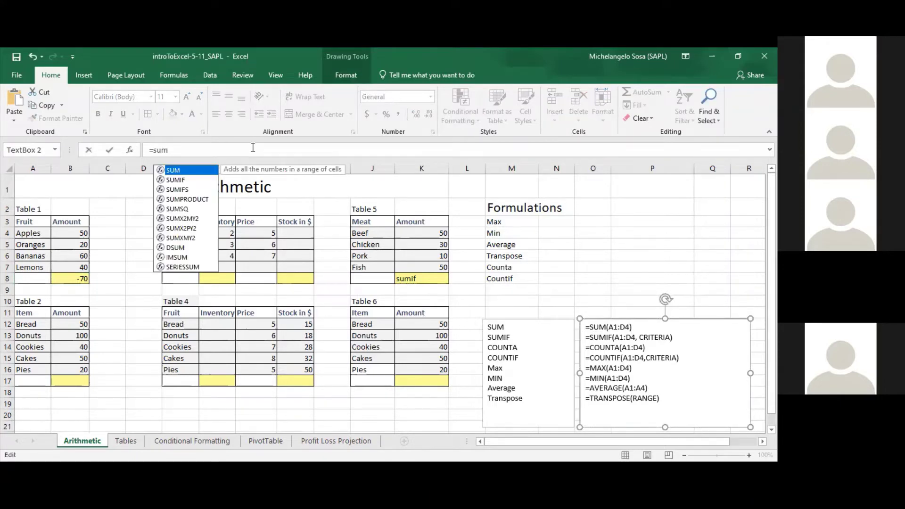
{"action": "type", "text": "("}
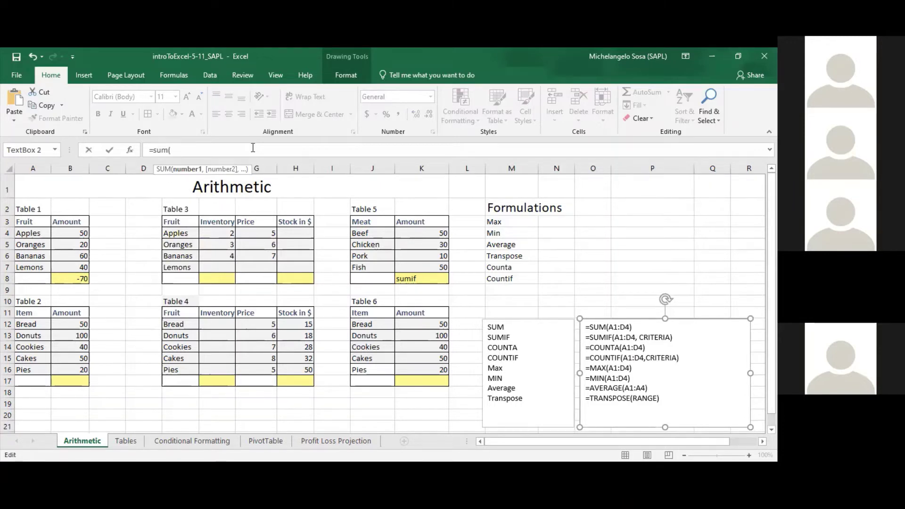
{"action": "left_click", "coordinate": [76, 233]}
{"action": "key", "text": "F4"}
{"action": "left_click", "coordinate": [77, 243]}
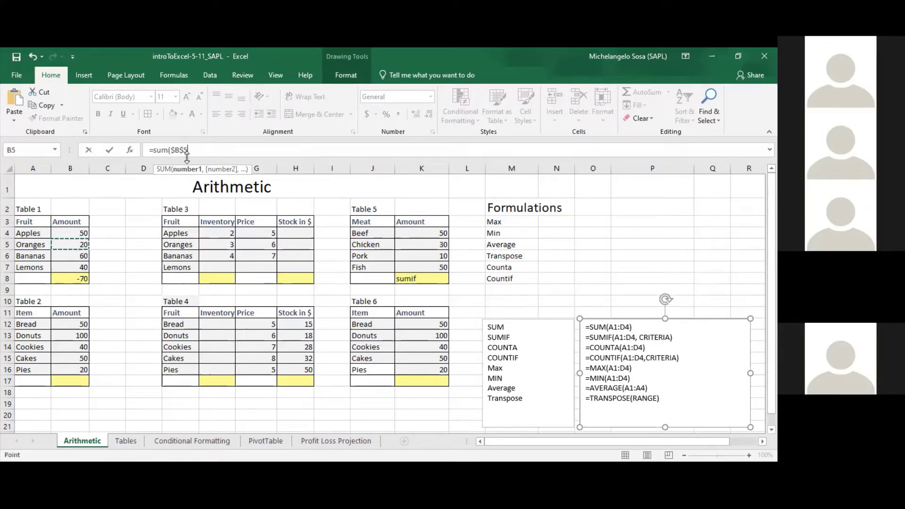
{"action": "left_click_drag", "start_coordinate": [193, 149], "coordinate": [172, 148]}
{"action": "key", "text": "BackSpace"}
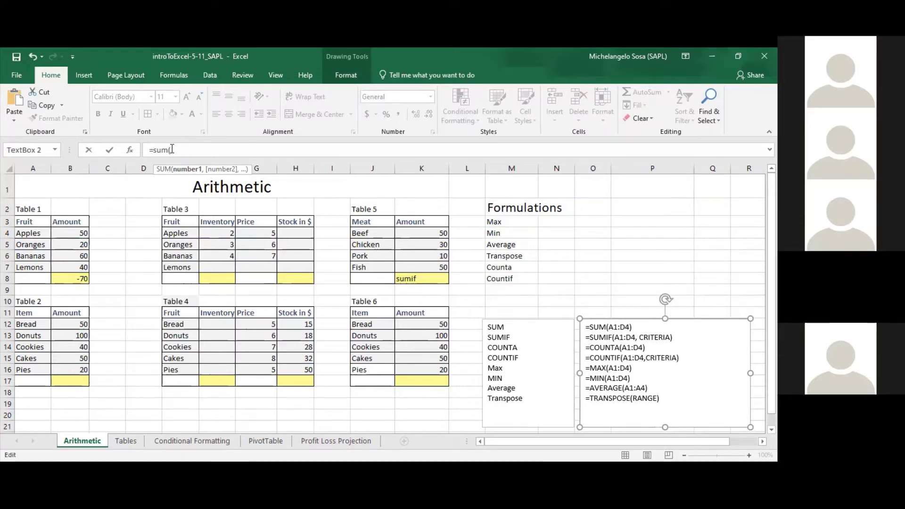
{"action": "left_click", "coordinate": [76, 233]}
{"action": "key", "text": "F4"}
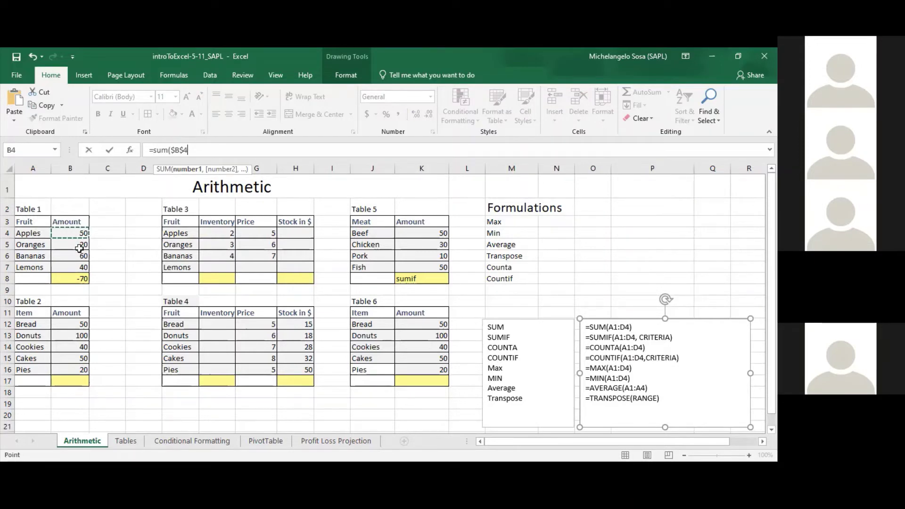
{"action": "left_click", "coordinate": [89, 270], "text": "shift"}
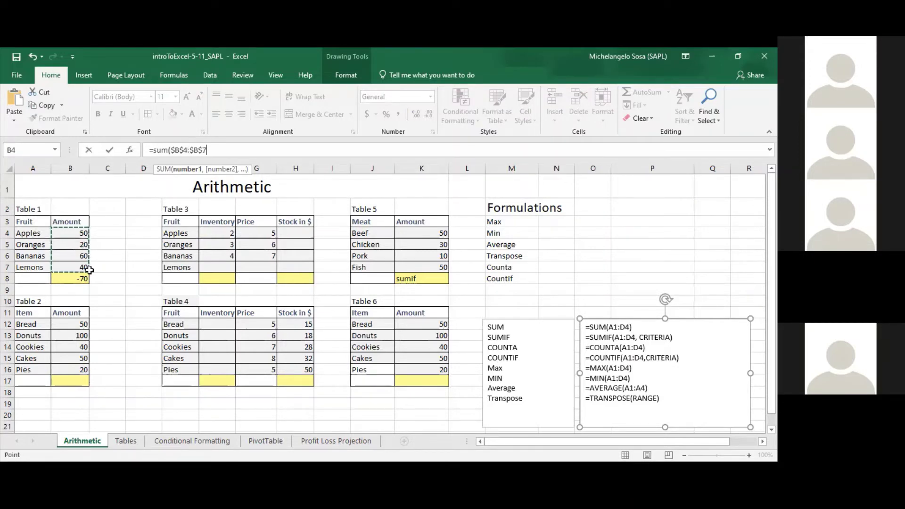
{"action": "type", "text": ")"}
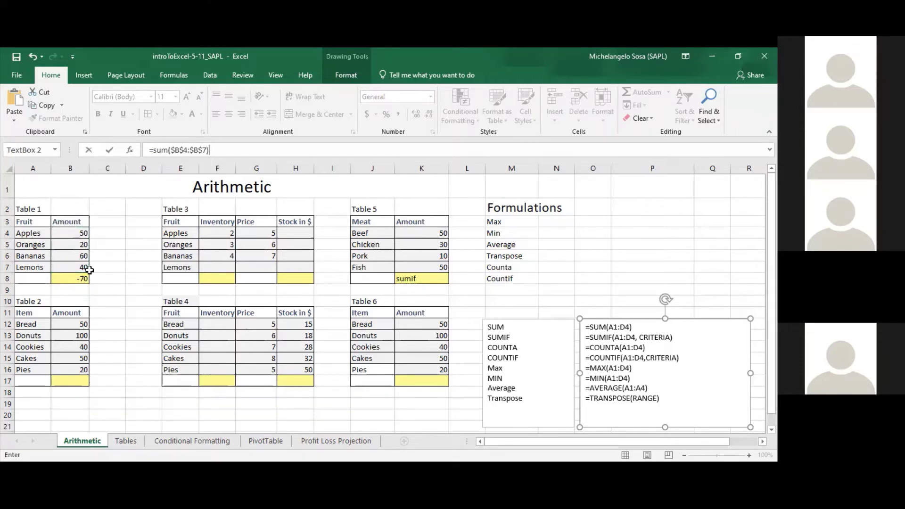
{"action": "key", "text": "Return"}
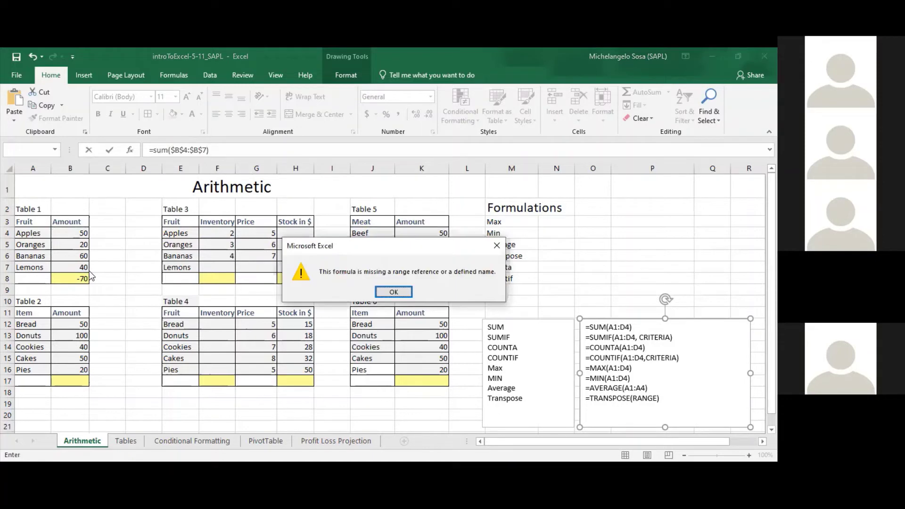
{"action": "left_click", "coordinate": [393, 292]}
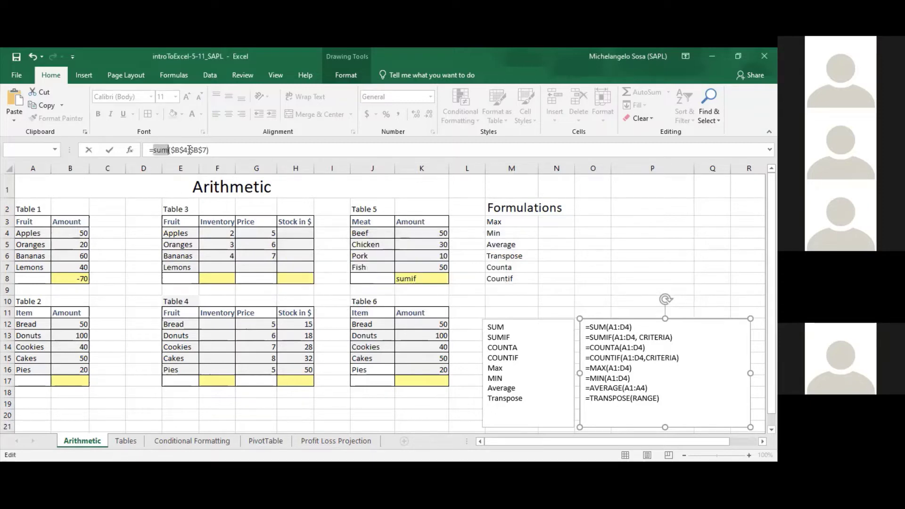
{"action": "key", "text": "BackSpace"}
{"action": "key", "text": "BackSpace"}
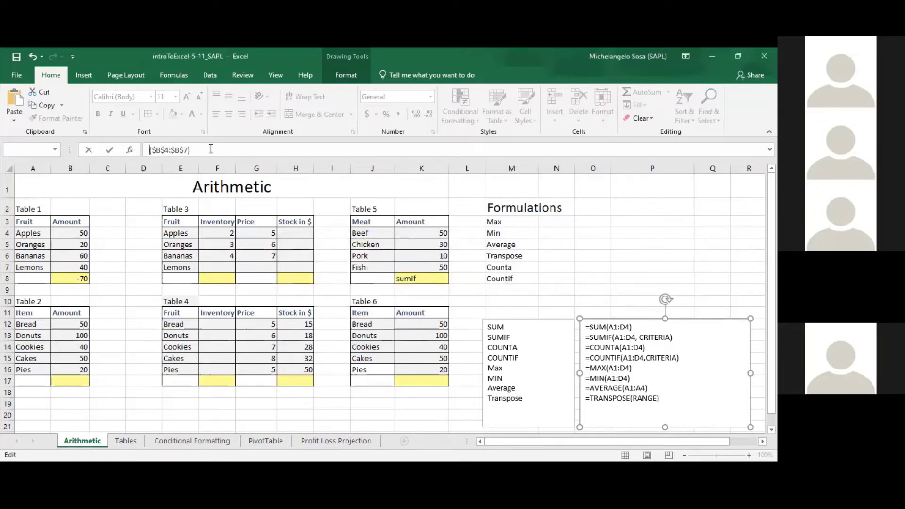
{"action": "type", "text": "="}
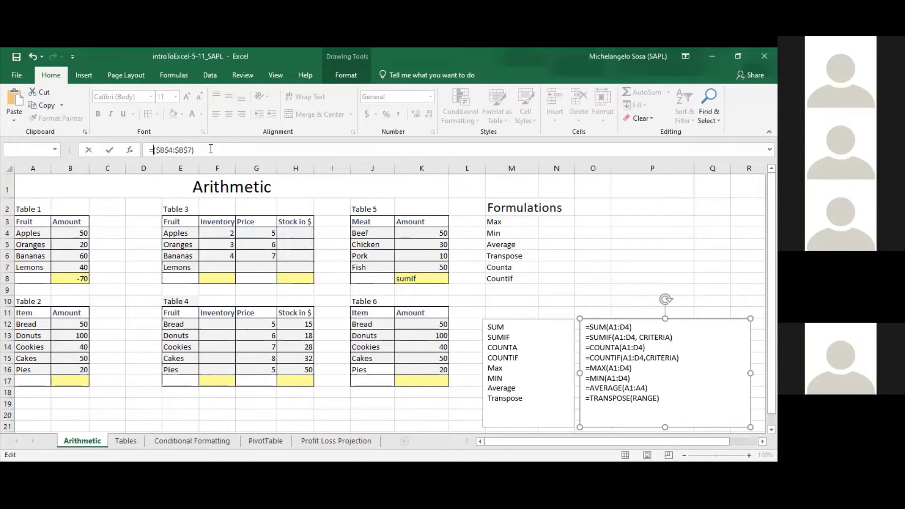
{"action": "key", "text": "Return"}
{"action": "key", "text": "Return"}
{"action": "type", "text": "sum"}
{"action": "key", "text": "Delete"}
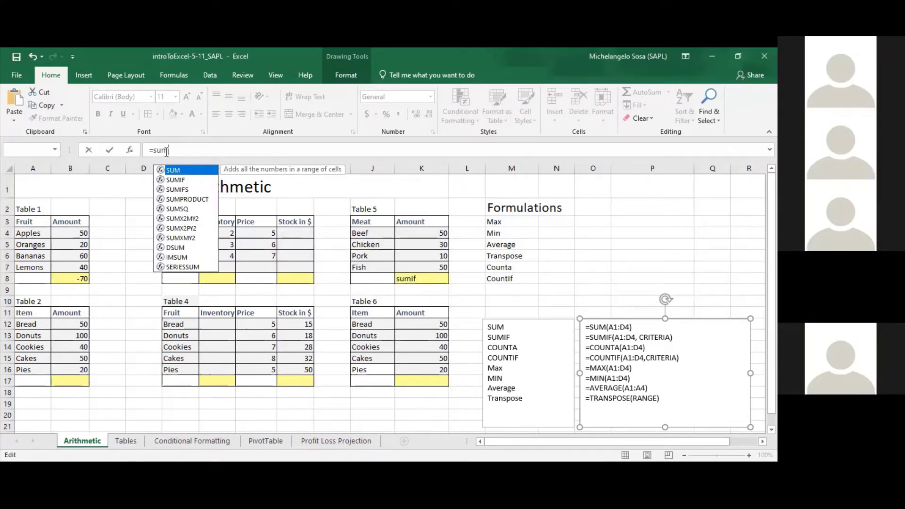
{"action": "type", "text": "("}
{"action": "left_click", "coordinate": [75, 233]}
{"action": "key", "text": "F4"}
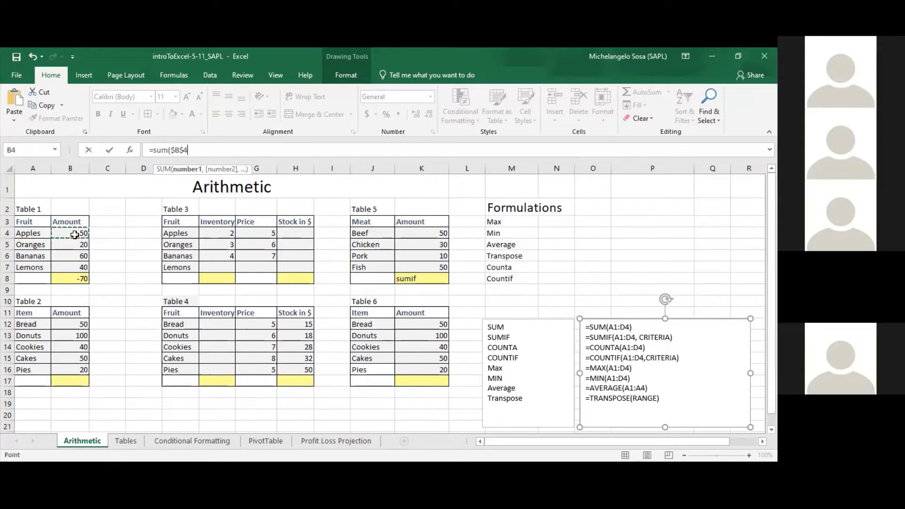
{"action": "left_click", "coordinate": [75, 266], "text": "shift"}
{"action": "key", "text": "F4"}
{"action": "type", "text": ")"}
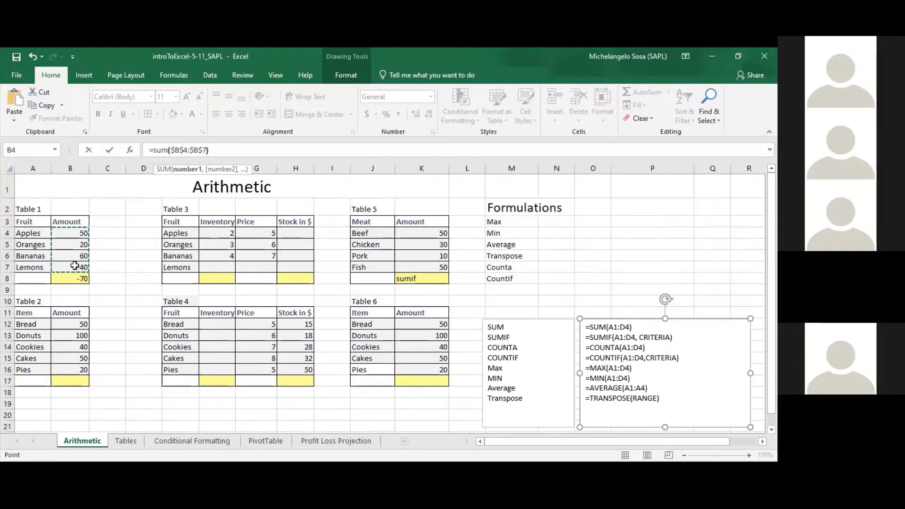
{"action": "left_click", "coordinate": [113, 233]}
{"action": "key", "text": "F4"}
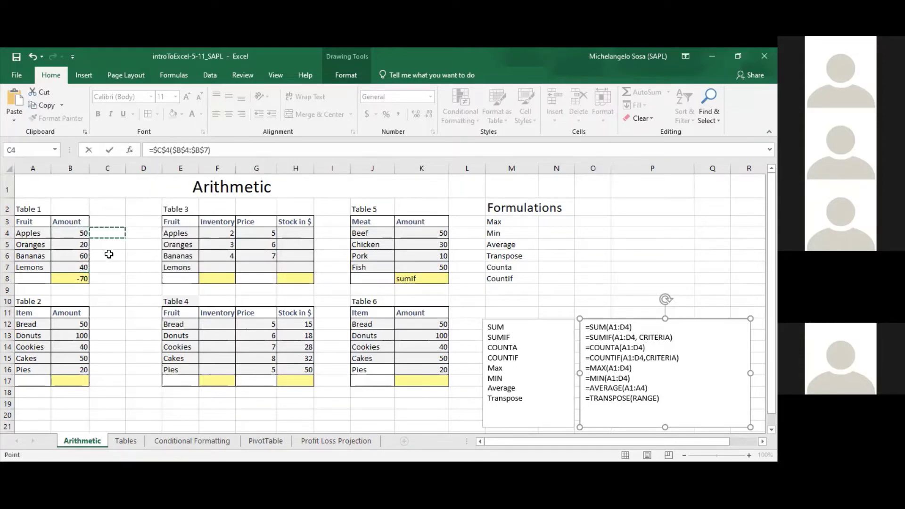
{"action": "left_click", "coordinate": [80, 278]}
{"action": "key", "text": "F4"}
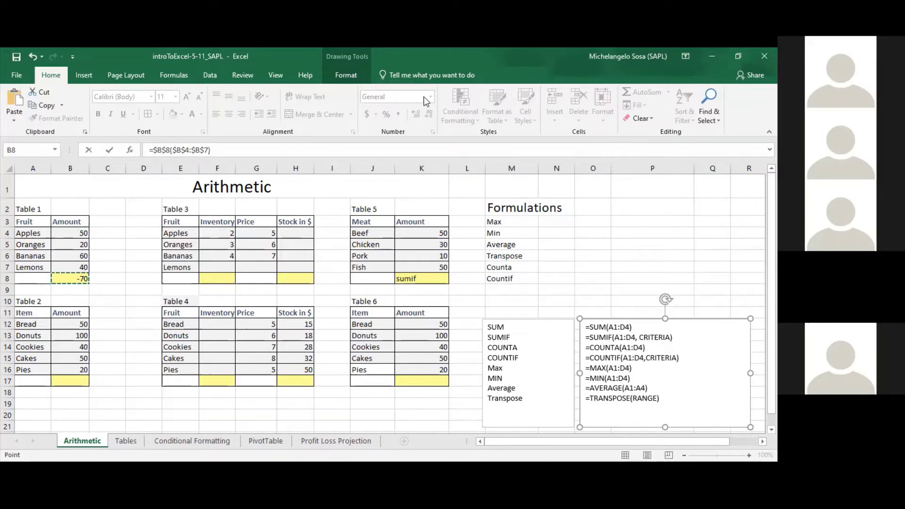
{"action": "key", "text": "Escape"}
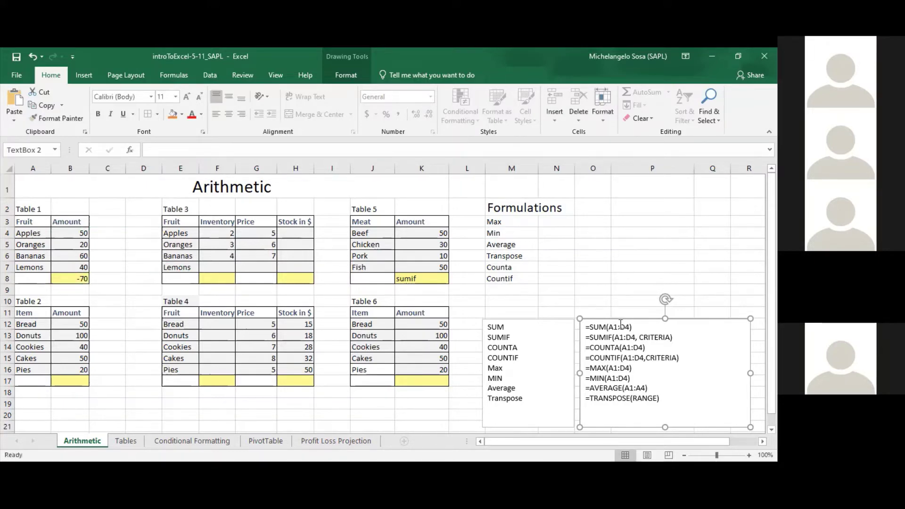
Replace the formula in B8 of Table 1 with a SUM over the fruit amounts, =SUM(B4:B7)
{"action": "left_click", "coordinate": [652, 278]}
{"action": "left_click", "coordinate": [63, 277]}
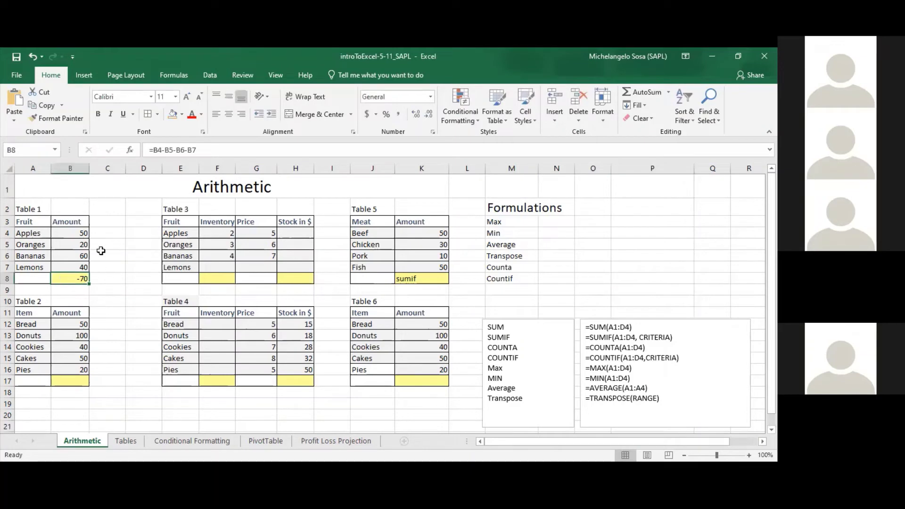
{"action": "type", "text": "="}
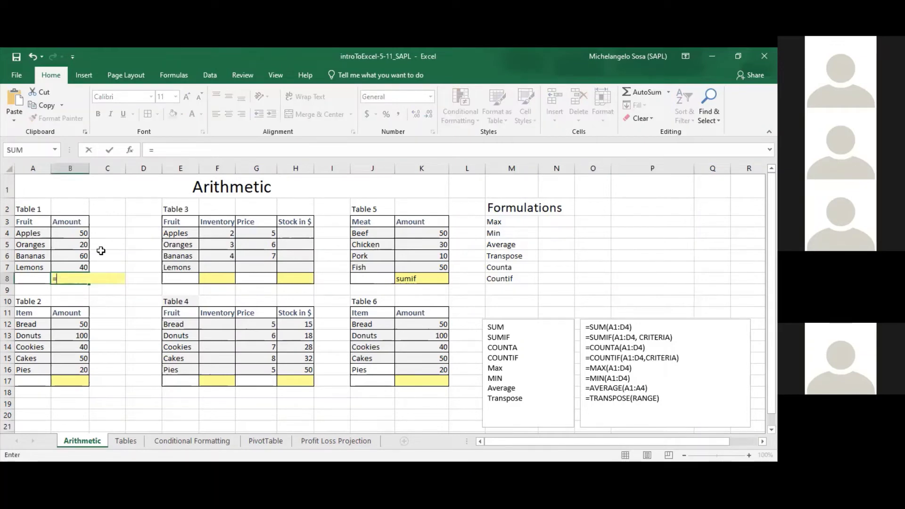
{"action": "type", "text": "sum("}
{"action": "left_click", "coordinate": [77, 233]}
{"action": "left_click_drag", "start_coordinate": [81, 263], "coordinate": [81, 264]}
{"action": "key", "text": "Return"}
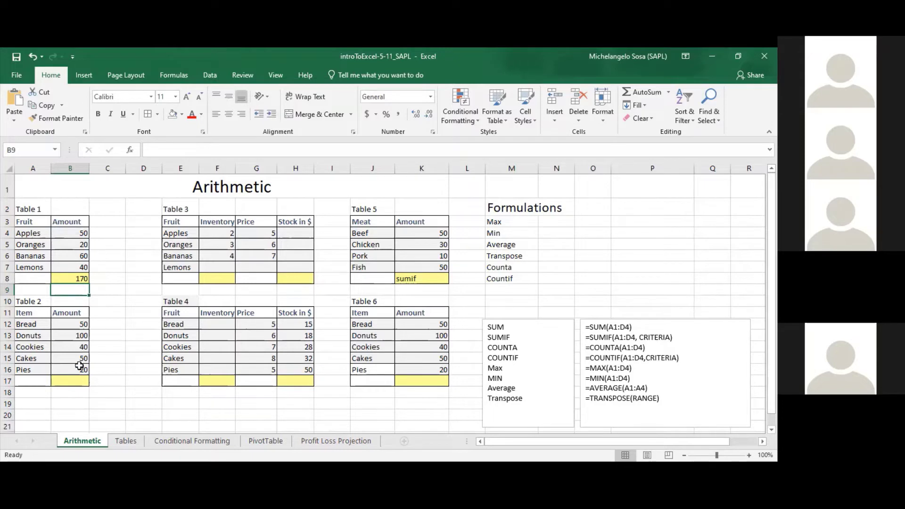
Apply an outside border around the Pies row (A16:B16) of Table 2
{"action": "left_click", "coordinate": [83, 381]}
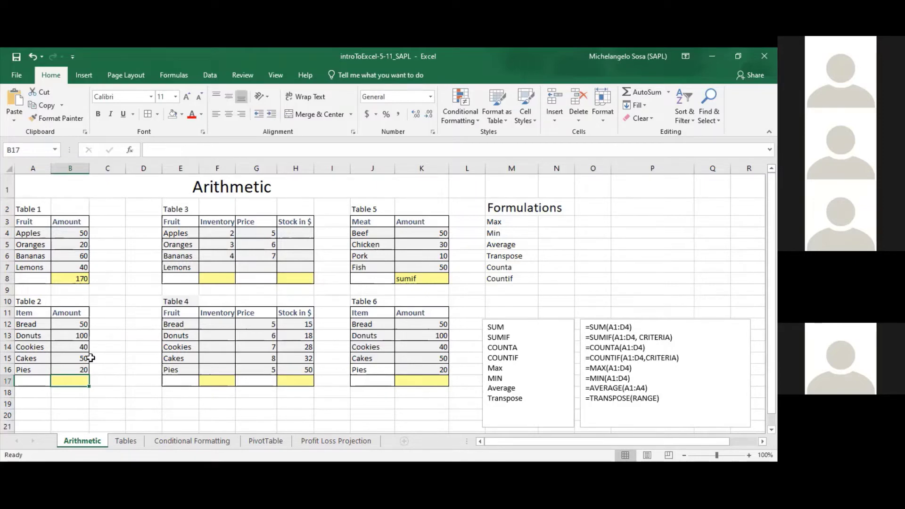
{"action": "left_click_drag", "start_coordinate": [34, 370], "coordinate": [89, 369]}
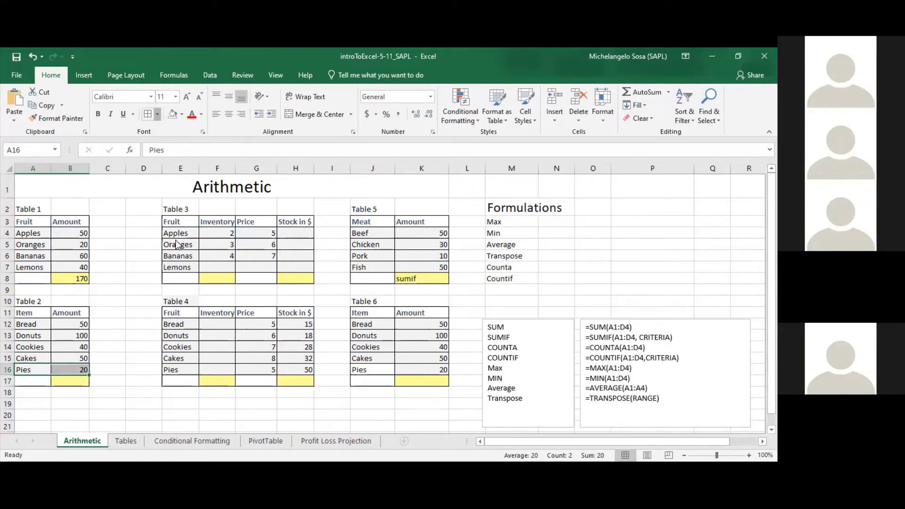
{"action": "left_click", "coordinate": [22, 370]}
{"action": "left_click_drag", "start_coordinate": [21, 371], "coordinate": [71, 368]}
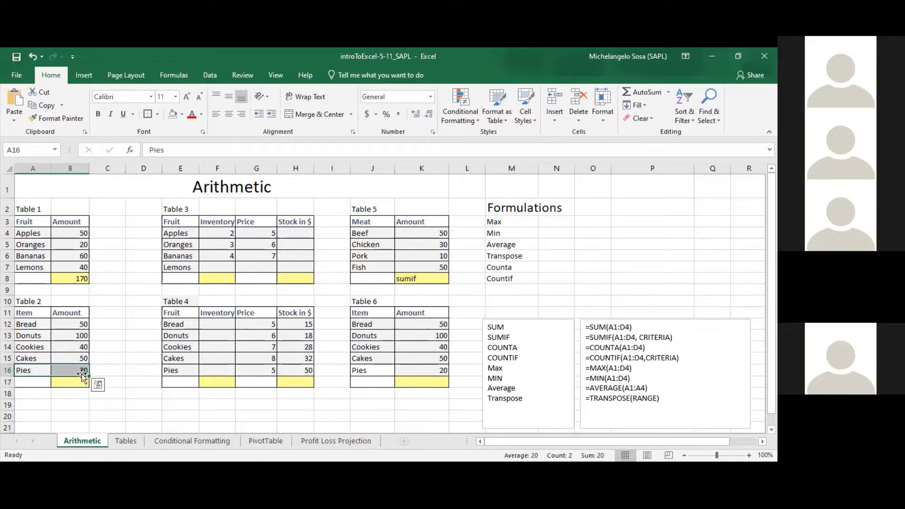
{"action": "left_click", "coordinate": [87, 379]}
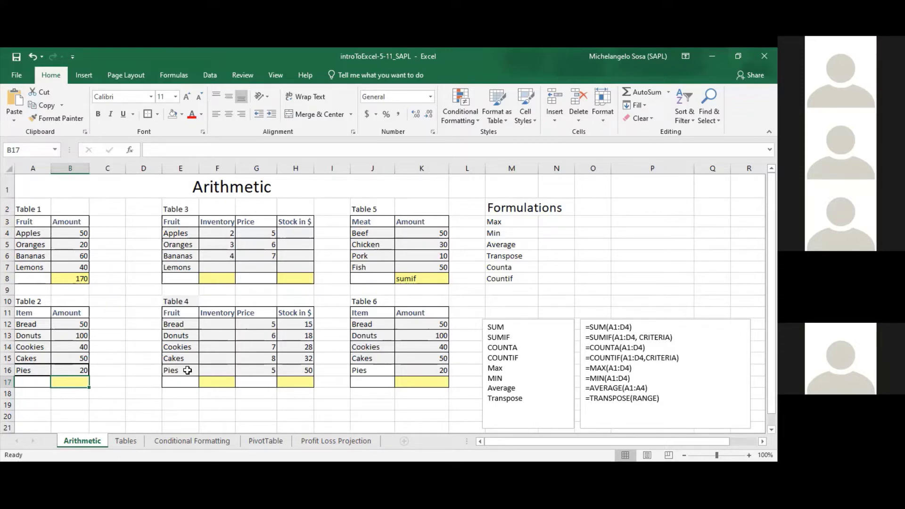
Check the SUMIF syntax example, and enter =sumif(B12:B16,"<40") in B17 under the Table 2 amounts
{"action": "left_click", "coordinate": [600, 335]}
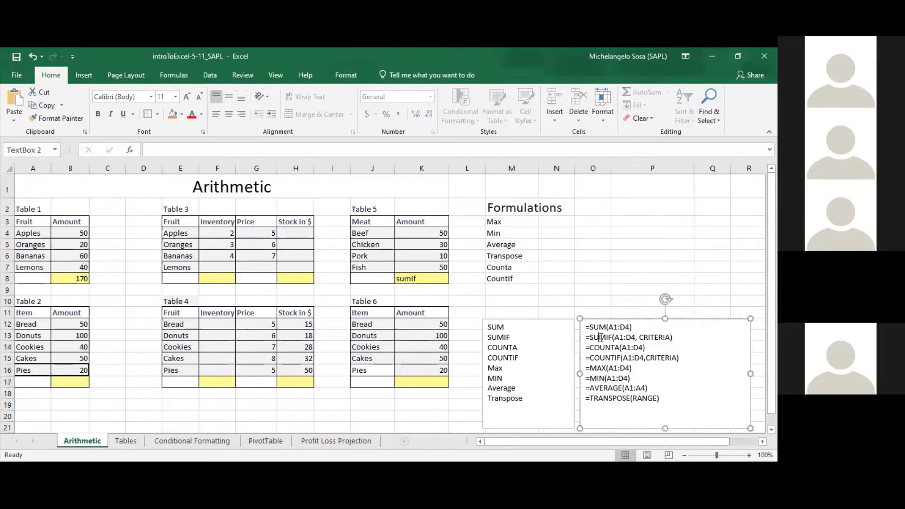
{"action": "double_click", "coordinate": [600, 337]}
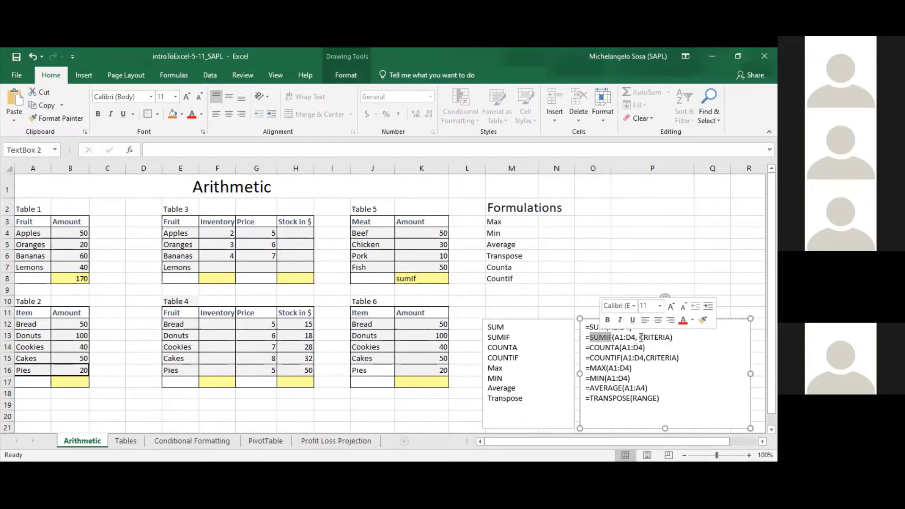
{"action": "left_click", "coordinate": [673, 337]}
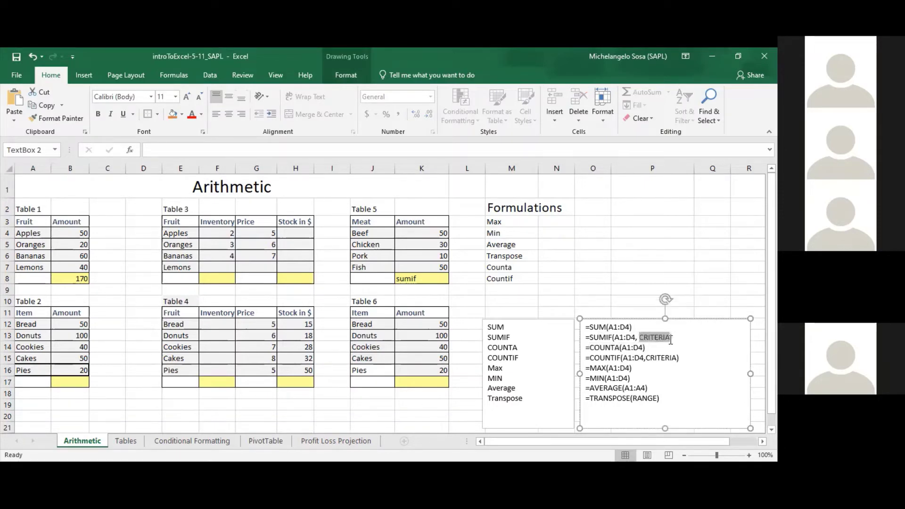
{"action": "left_click", "coordinate": [84, 378]}
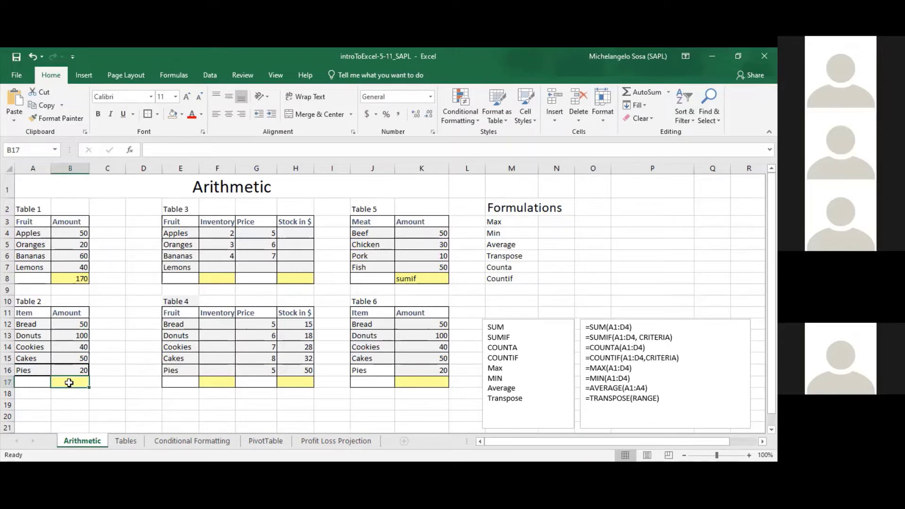
{"action": "type", "text": "="}
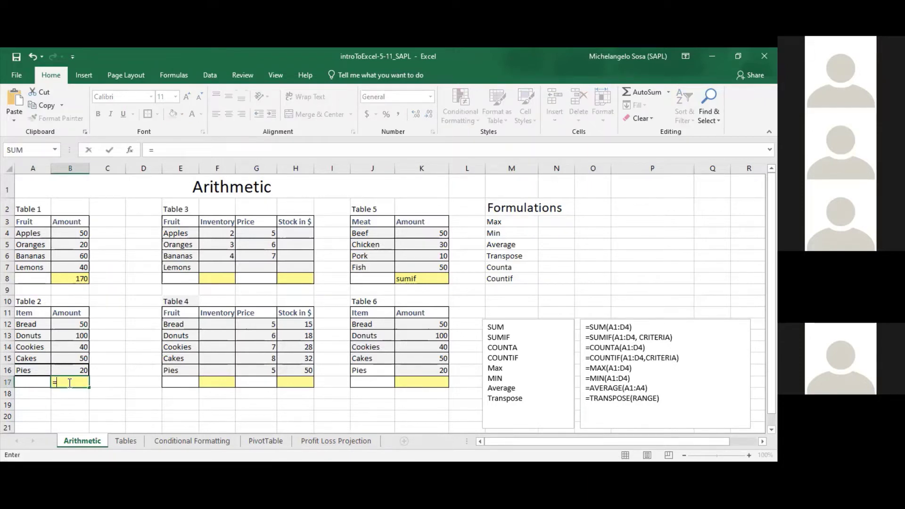
{"action": "type", "text": "sumif("}
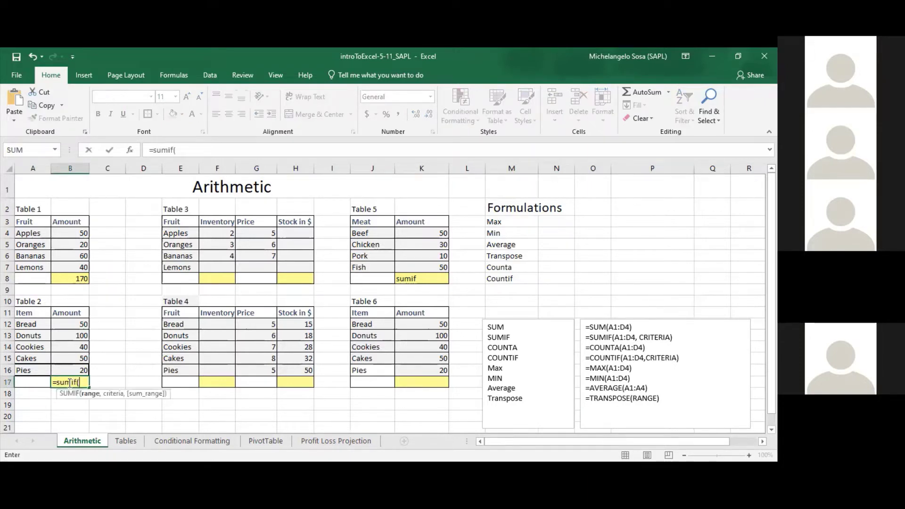
{"action": "left_click", "coordinate": [81, 321]}
{"action": "left_click_drag", "start_coordinate": [81, 330], "coordinate": [80, 369]}
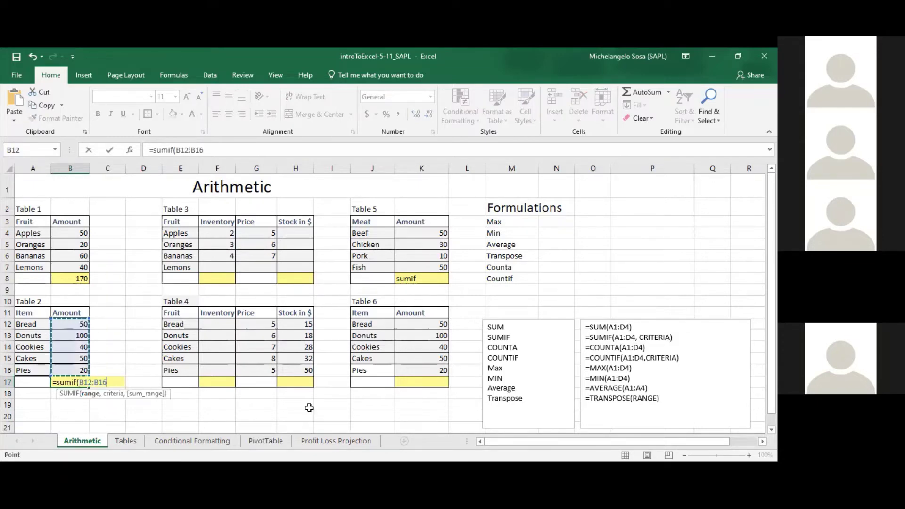
{"action": "type", "text": ","}
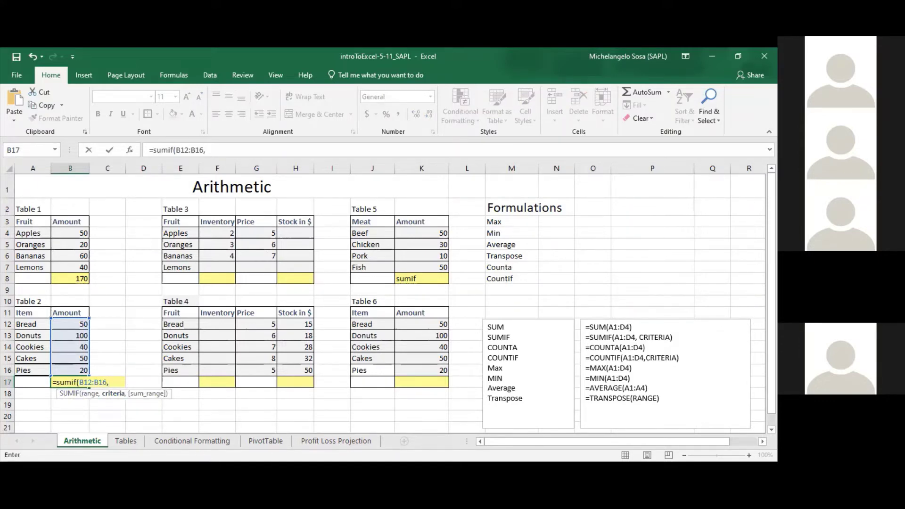
{"action": "type", "text": "\"<40"}
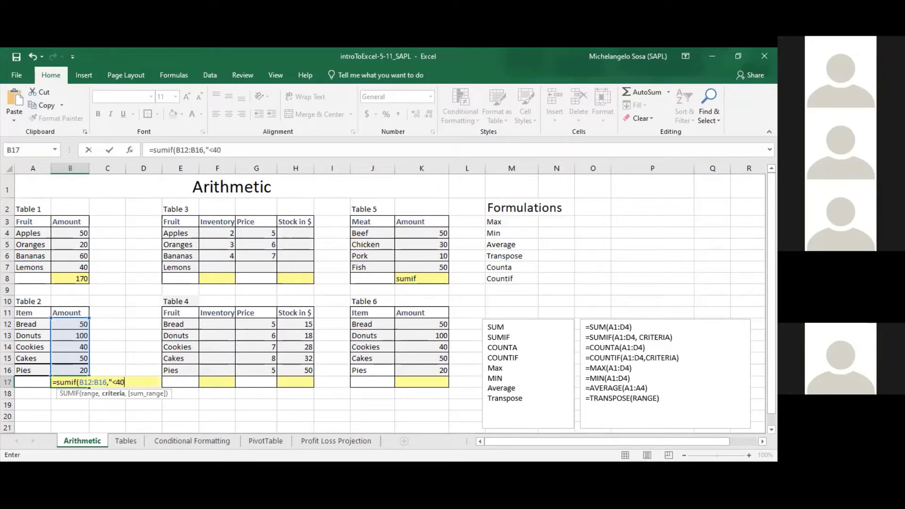
{"action": "type", "text": "\")"}
{"action": "key", "text": "Return"}
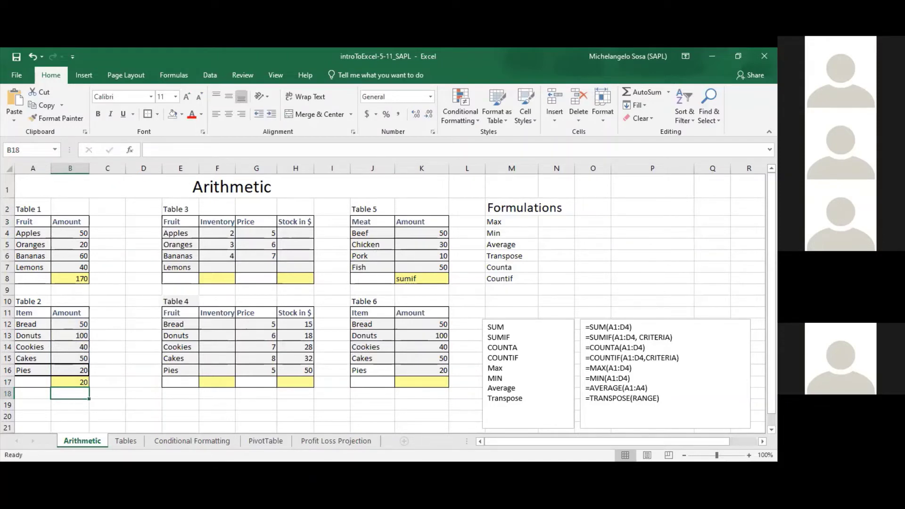
Change the criterion of the B17 SUMIF formula to ">40", keeping the range B12:B16
{"action": "left_click", "coordinate": [77, 372]}
{"action": "left_click", "coordinate": [78, 380]}
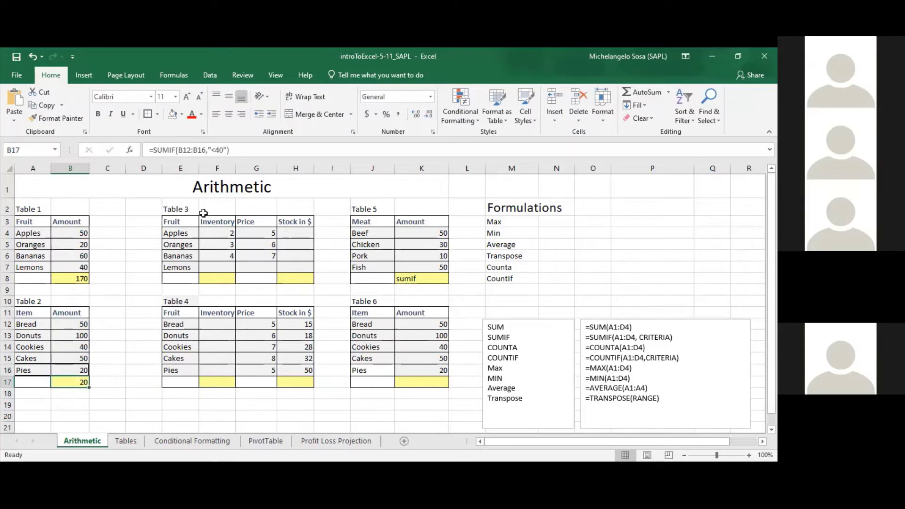
{"action": "left_click", "coordinate": [483, 147]}
{"action": "key", "text": "Left"}
{"action": "key", "text": "Left"}
{"action": "key", "text": "Left"}
{"action": "key", "text": "Left"}
{"action": "key", "text": "BackSpace"}
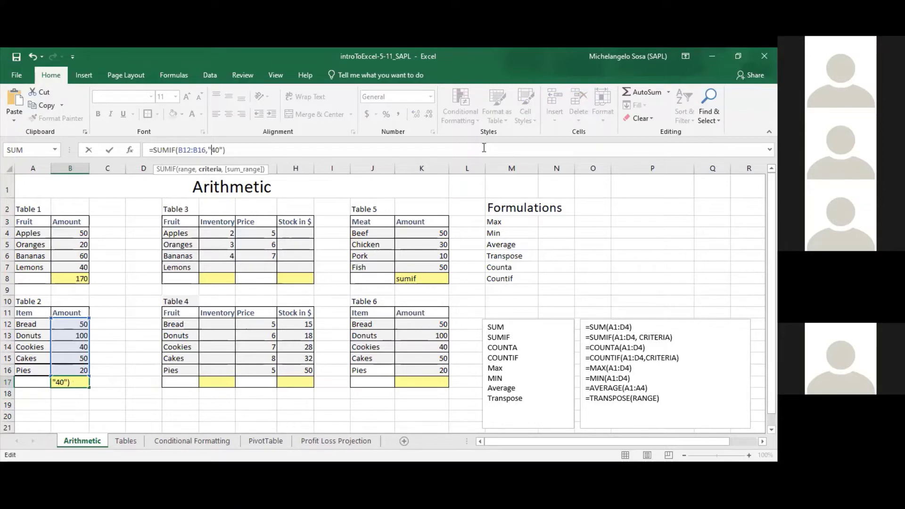
{"action": "type", "text": ">"}
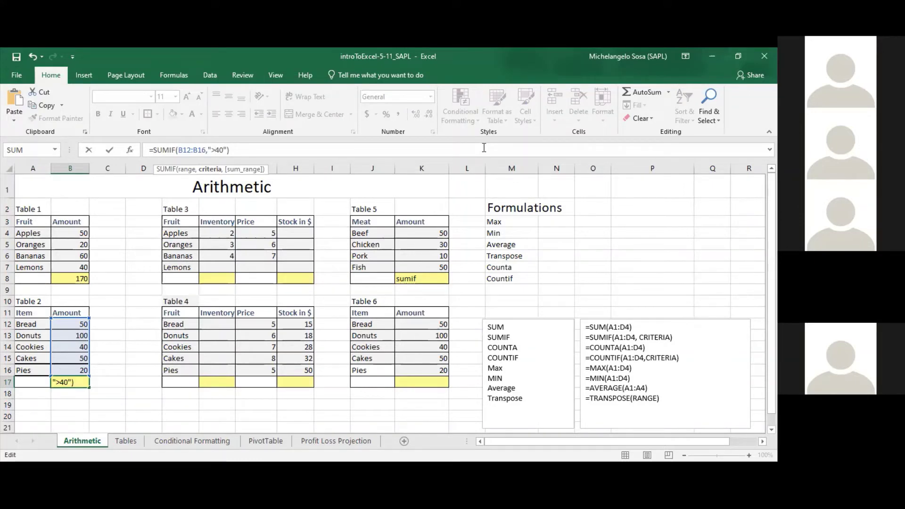
{"action": "key", "text": "Return"}
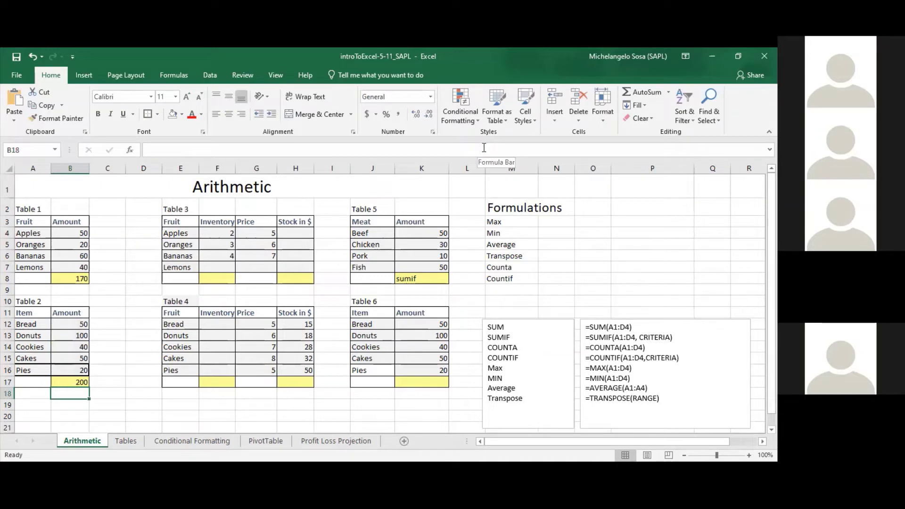
Examine the Cakes, Donuts and Bread amounts in Table 2 and the SUM formula in B8
{"action": "left_click", "coordinate": [80, 358]}
{"action": "left_click", "coordinate": [84, 335]}
{"action": "left_click", "coordinate": [89, 322]}
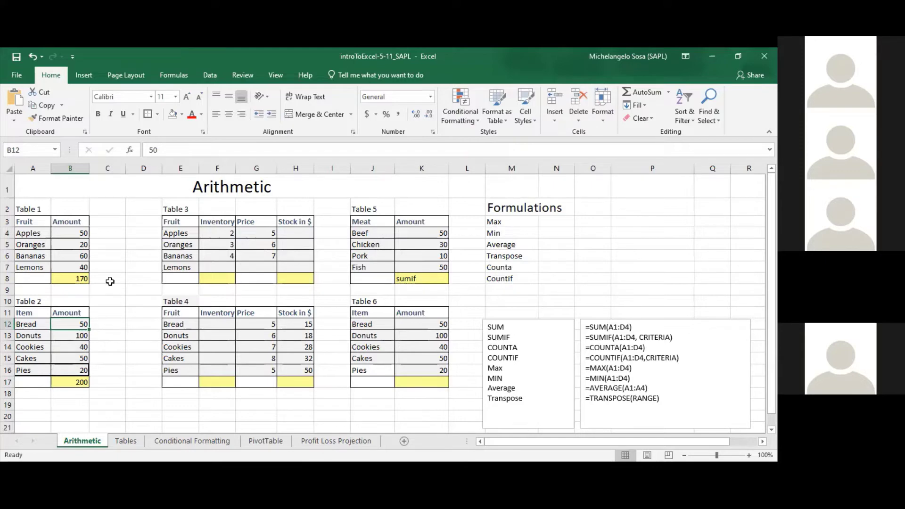
{"action": "left_click", "coordinate": [81, 278]}
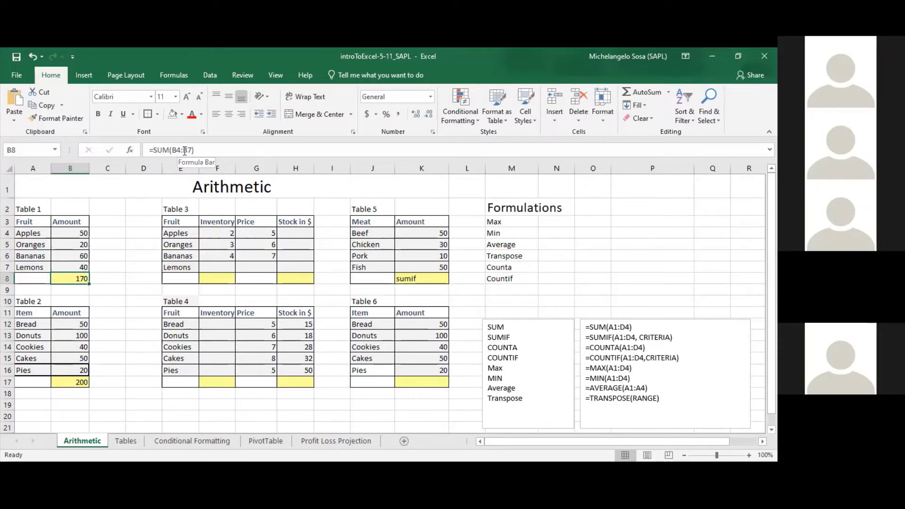
Enter =sum(f4:g4) in C8 beside the Table 1 total, adding the Apples inventory and price from Table 3
{"action": "left_click", "coordinate": [109, 282]}
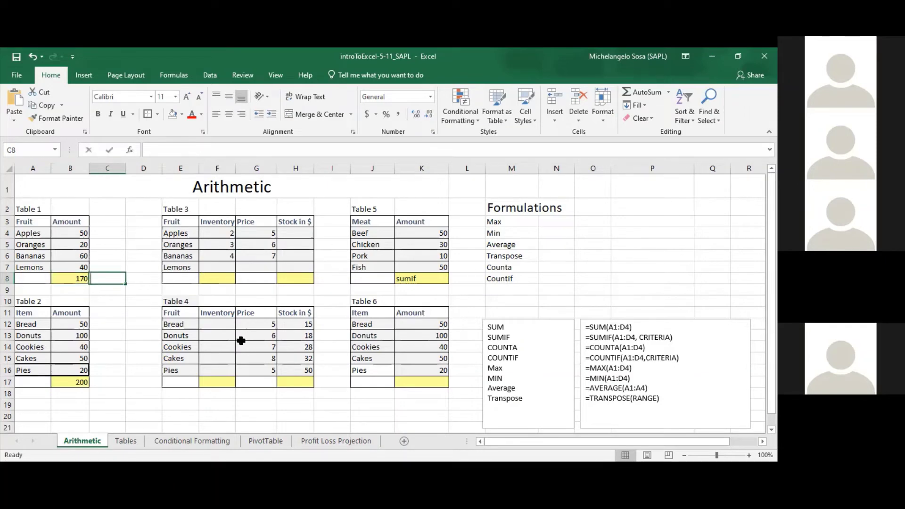
{"action": "type", "text": "=sum("}
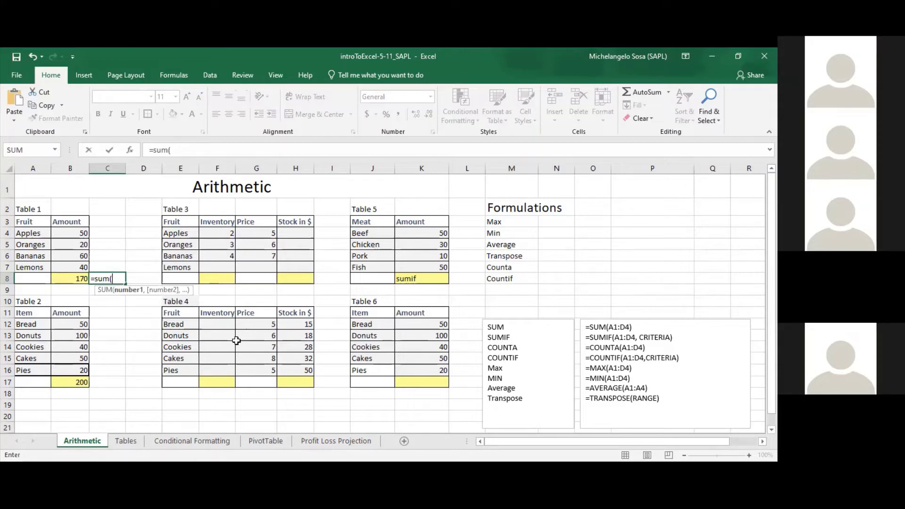
{"action": "left_click", "coordinate": [228, 233]}
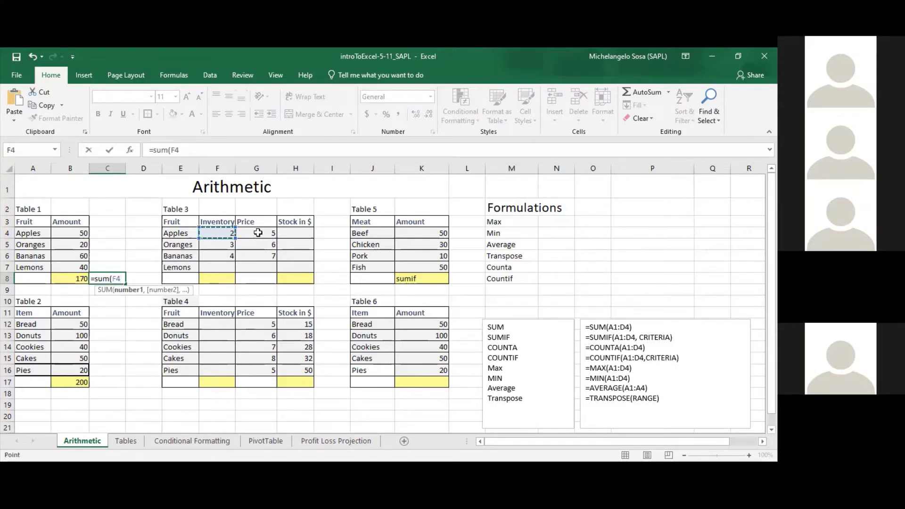
{"action": "left_click_drag", "start_coordinate": [228, 233], "coordinate": [271, 233]}
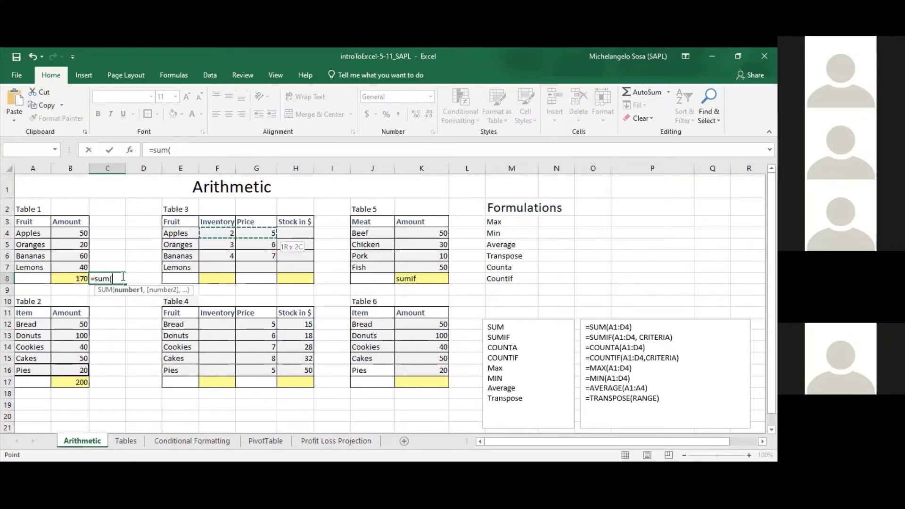
{"action": "left_click", "coordinate": [171, 150]}
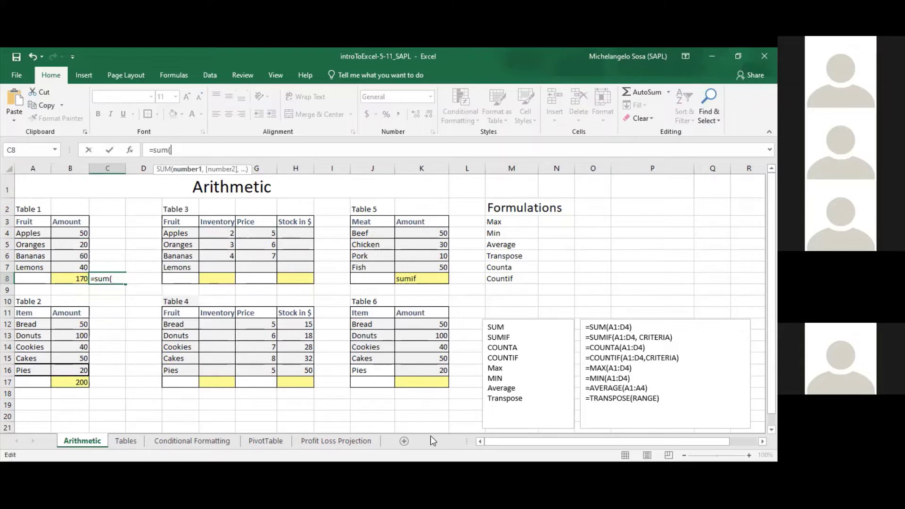
{"action": "type", "text": "f4:"}
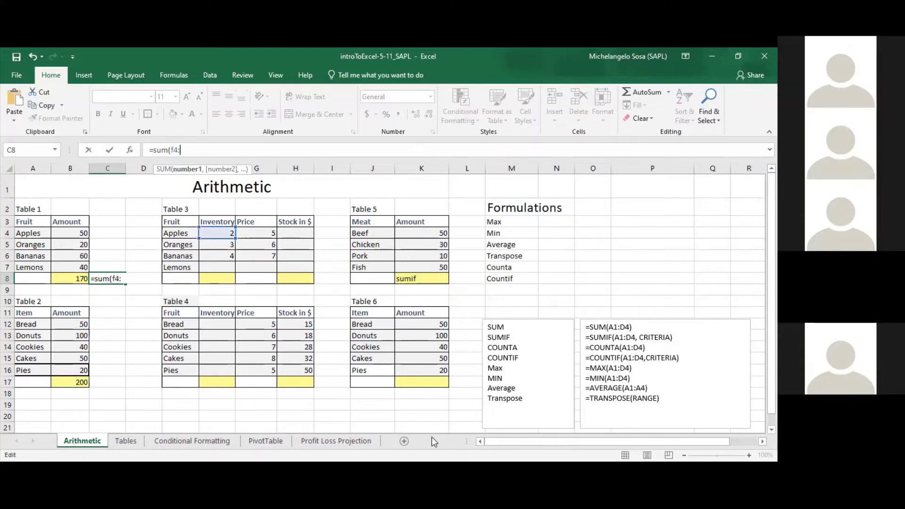
{"action": "type", "text": "g4)"}
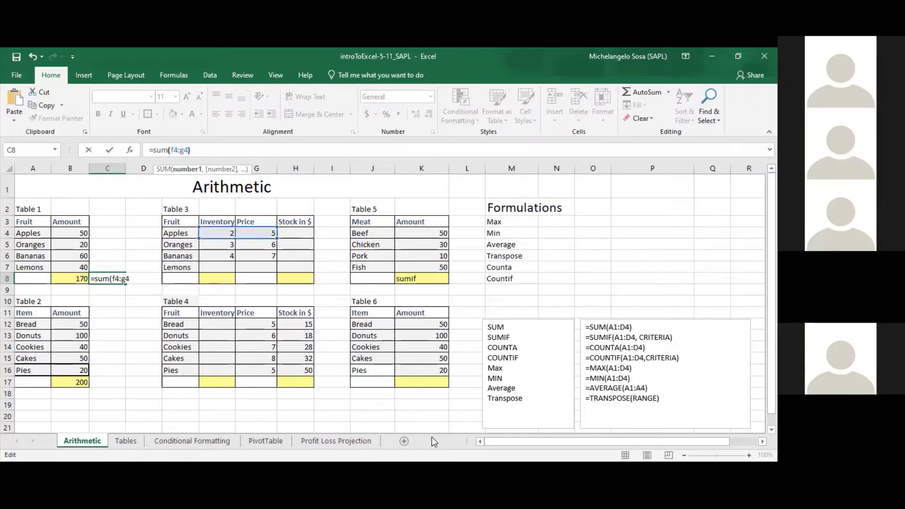
{"action": "key", "text": "Return"}
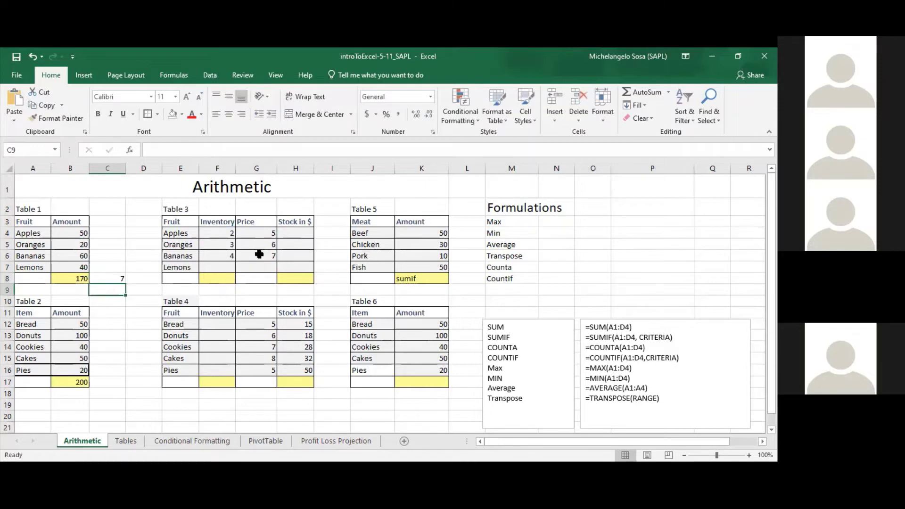
Extend the range of the C8 SUM formula to F4:G6, covering the Apples, Oranges and Bananas rows
{"action": "left_click", "coordinate": [115, 278]}
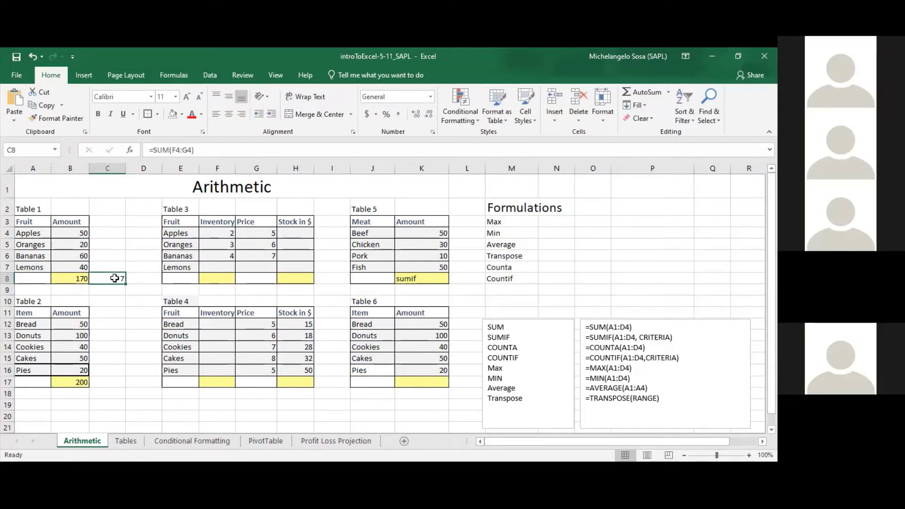
{"action": "left_click", "coordinate": [181, 149]}
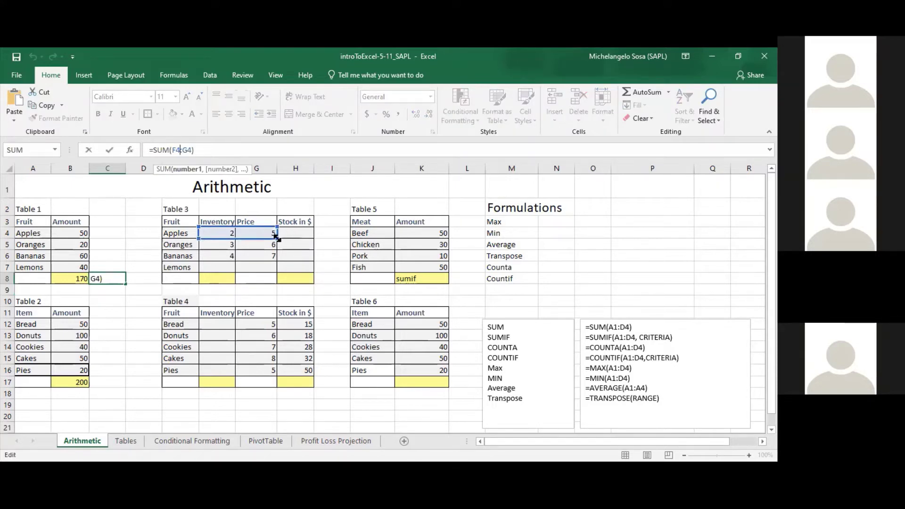
{"action": "left_click_drag", "start_coordinate": [276, 237], "coordinate": [278, 264]}
{"action": "key", "text": "Return"}
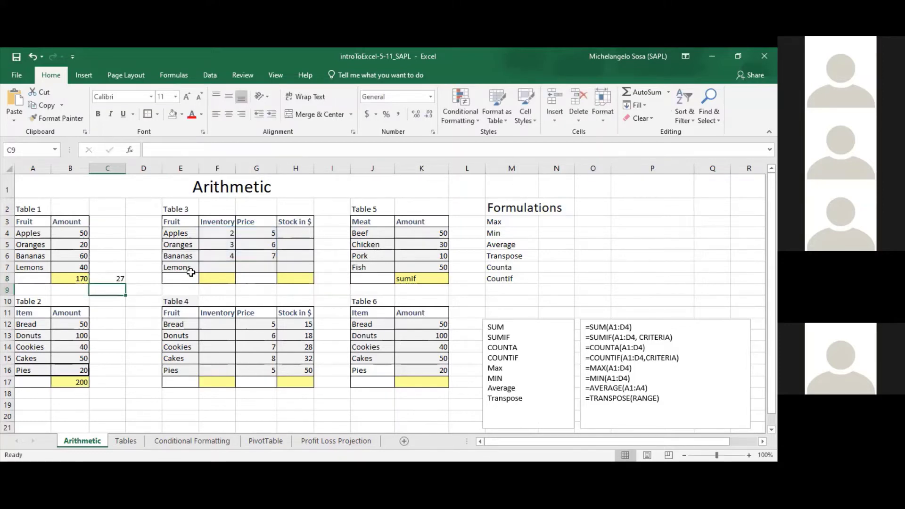
Check the range in the C8 SUM formula, and clear the formula from the cell
{"action": "left_click", "coordinate": [110, 277]}
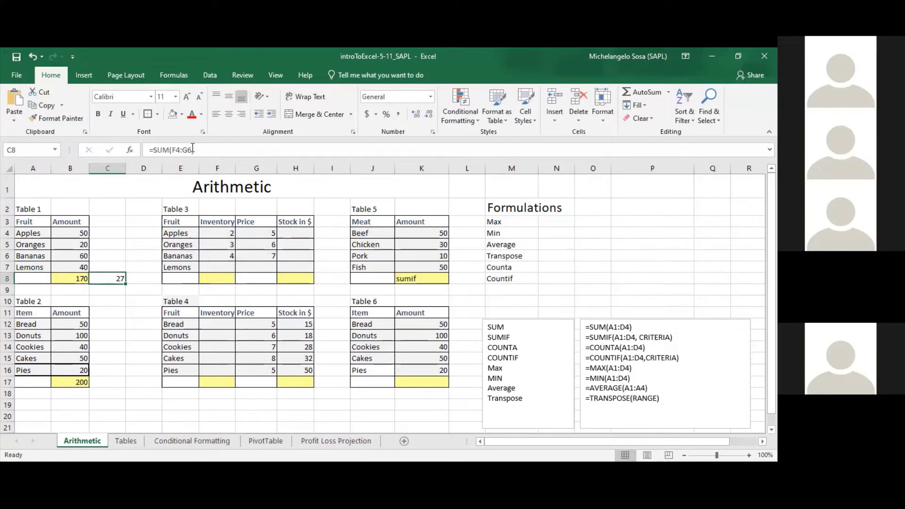
{"action": "key", "text": "F2"}
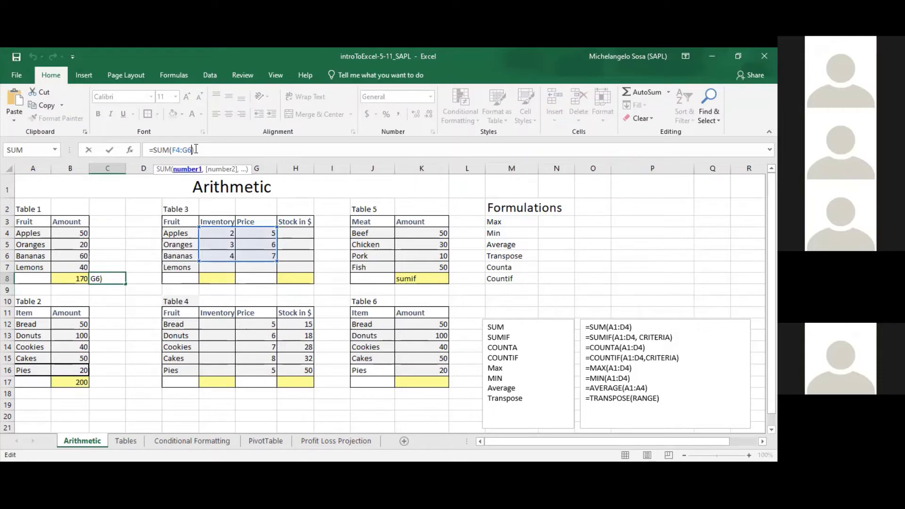
{"action": "key", "text": "Escape"}
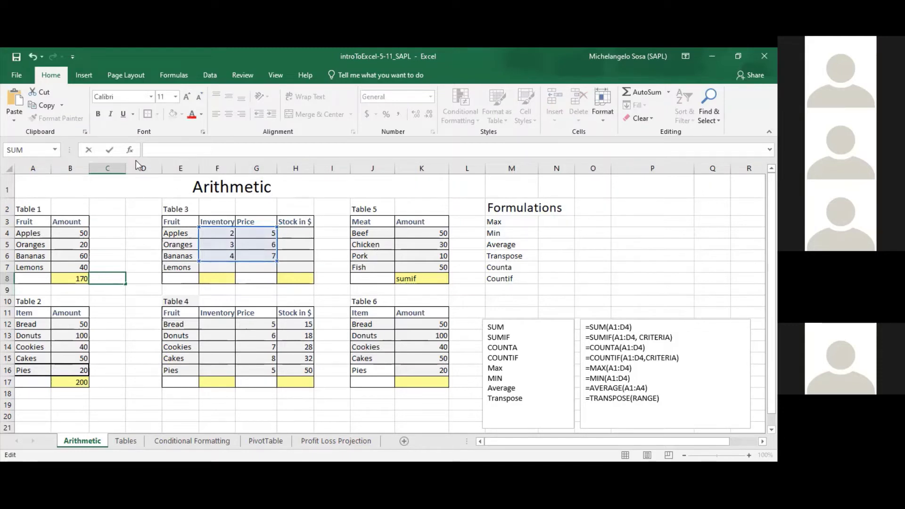
{"action": "left_click", "coordinate": [111, 313]}
{"action": "left_click", "coordinate": [102, 271]}
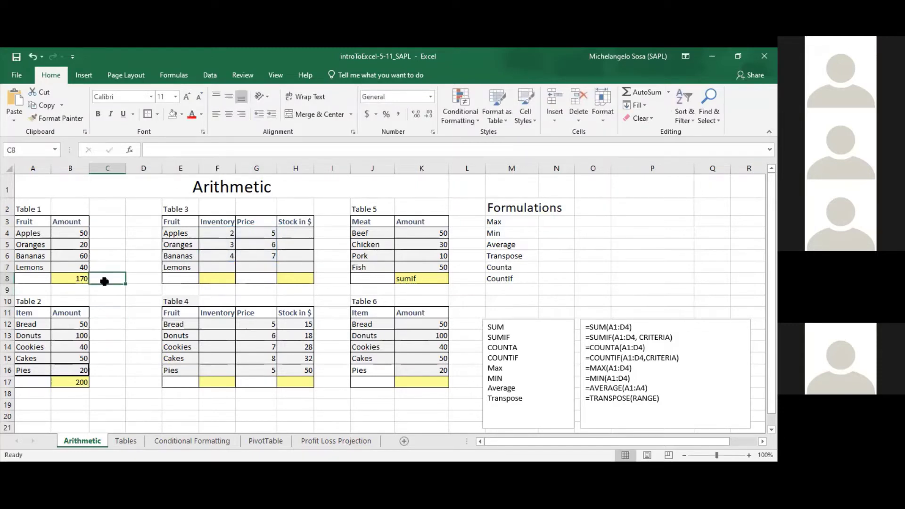
Check the SUMIF formula in B17, and enter 300 in C17 beside the Table 2 total
{"action": "left_click", "coordinate": [109, 383]}
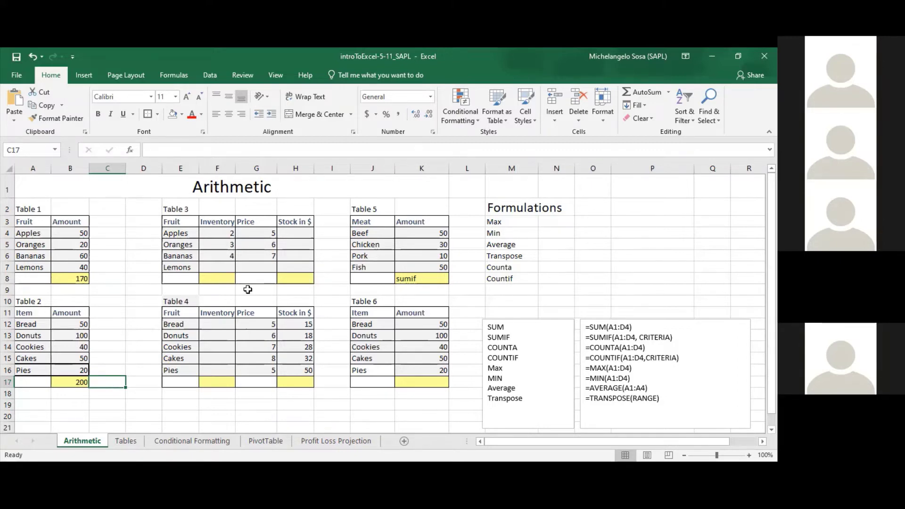
{"action": "left_click", "coordinate": [73, 382]}
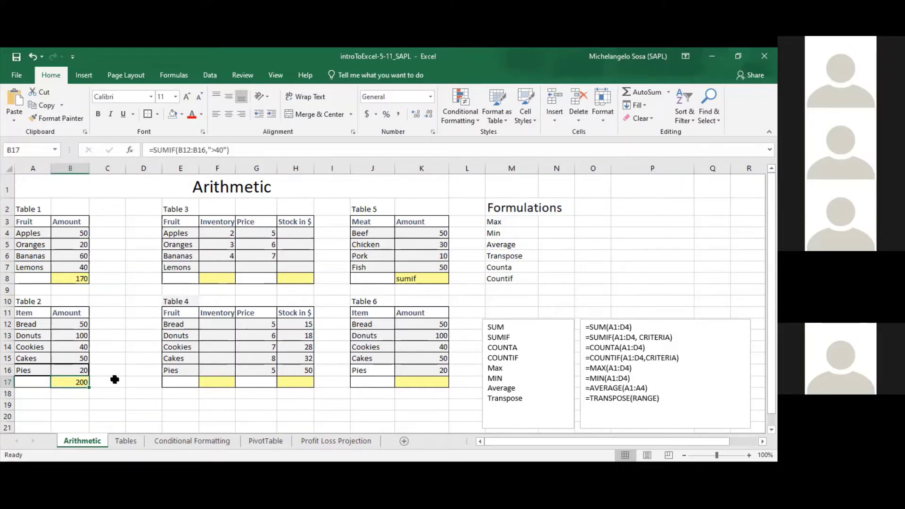
{"action": "left_click", "coordinate": [116, 380]}
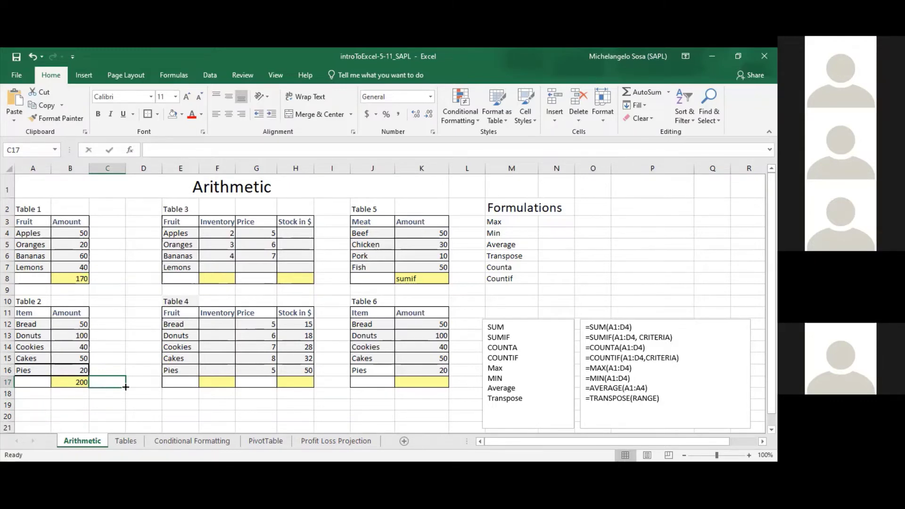
{"action": "type", "text": "300"}
{"action": "key", "text": "Return"}
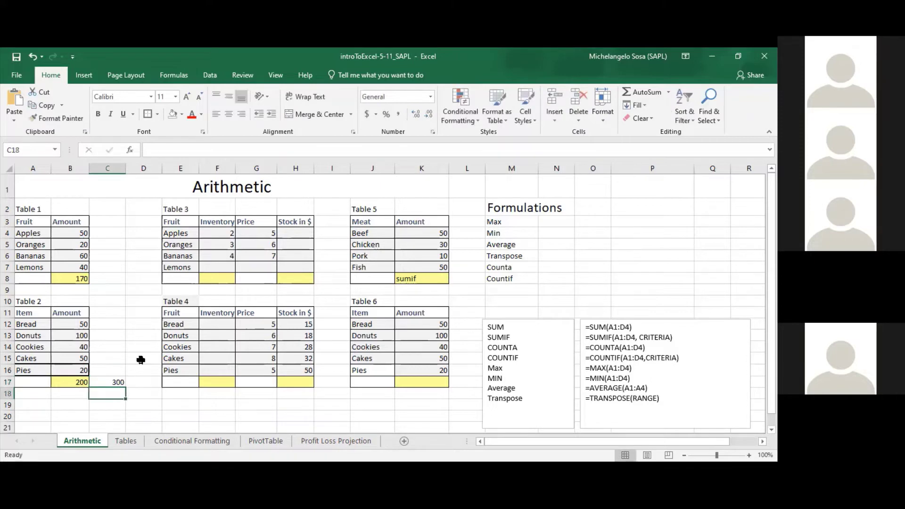
Turn the plain number in C17 into the formula =300
{"action": "left_click", "coordinate": [109, 381]}
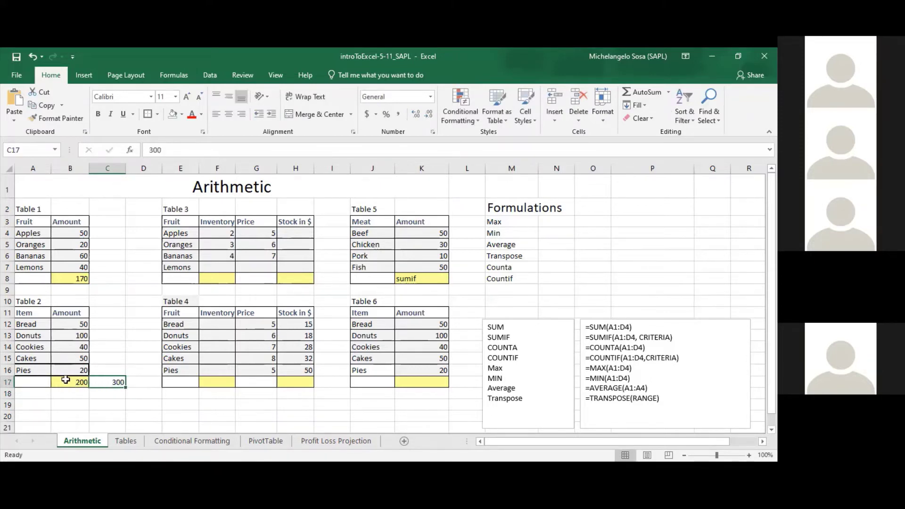
{"action": "left_click", "coordinate": [175, 148]}
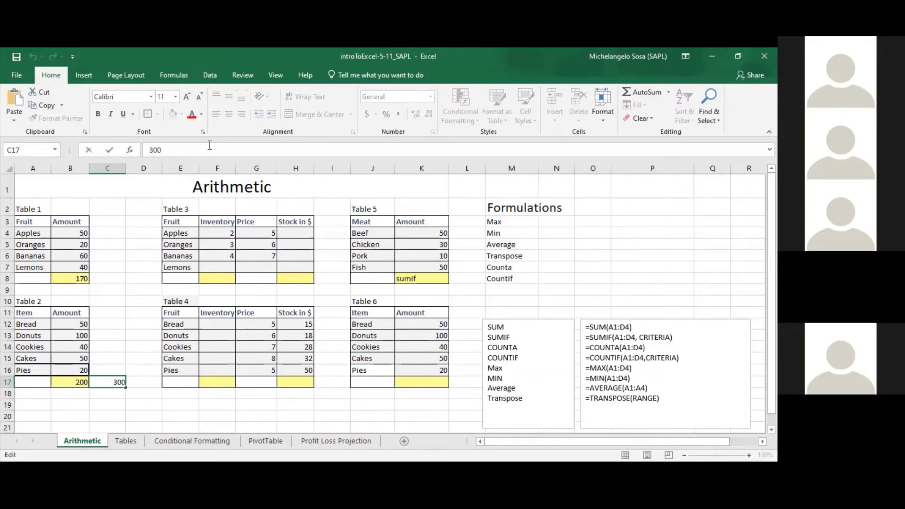
{"action": "type", "text": "="}
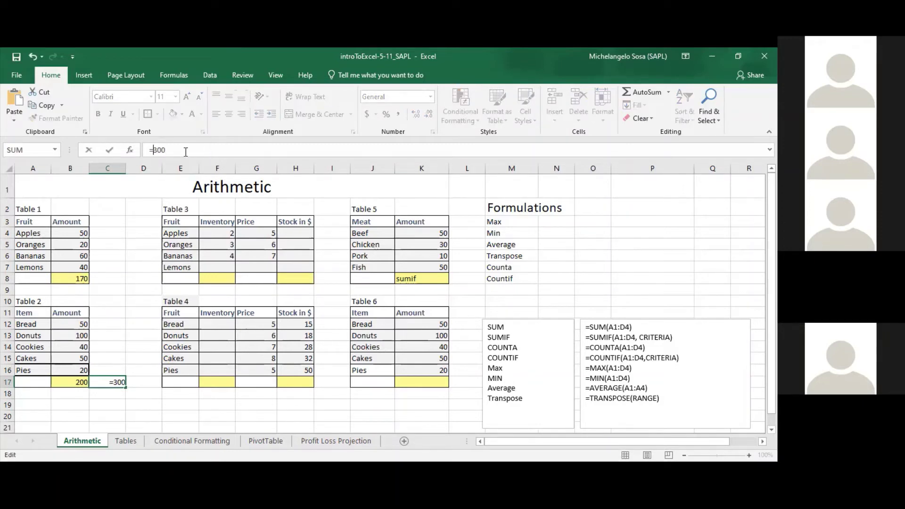
{"action": "key", "text": "Return"}
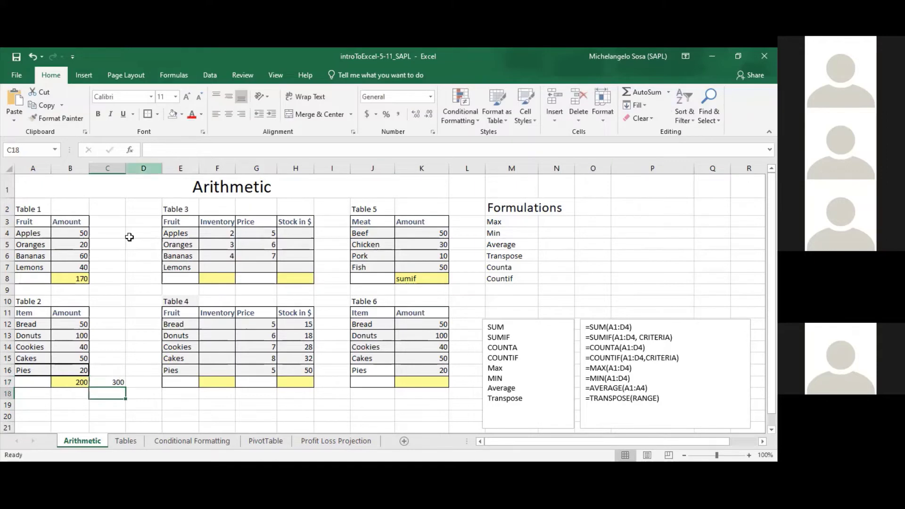
Extend the C17 formula to =300-B17, subtracting the Table 2 SUMIF total from 300
{"action": "left_click", "coordinate": [107, 385]}
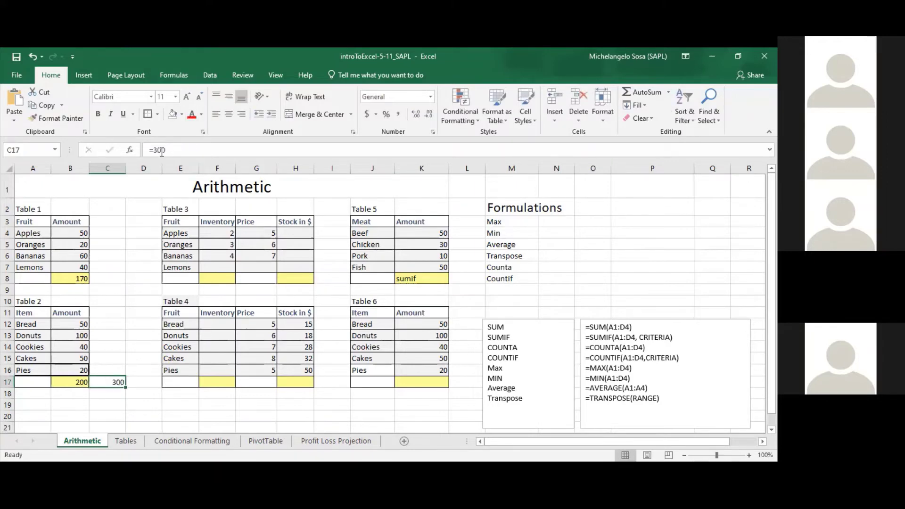
{"action": "left_click", "coordinate": [196, 145]}
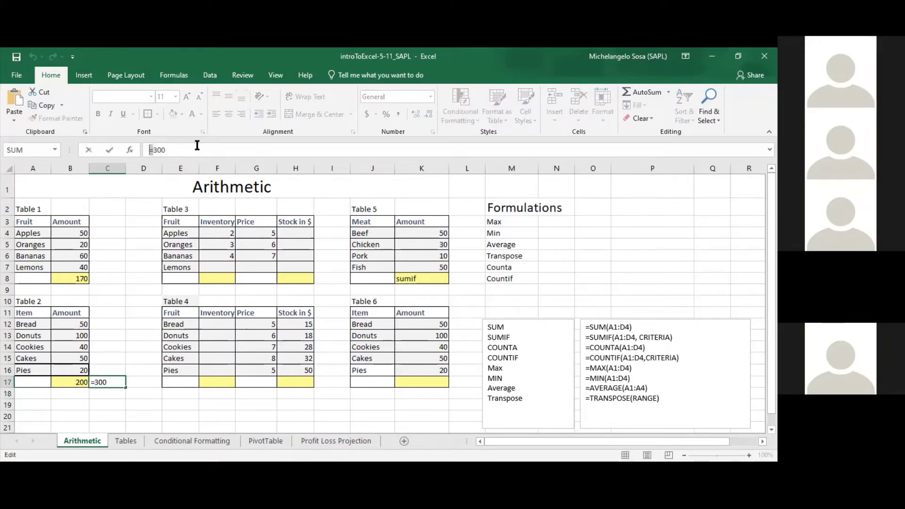
{"action": "key", "text": "Escape"}
{"action": "left_click", "coordinate": [197, 145]}
{"action": "key", "text": "Escape"}
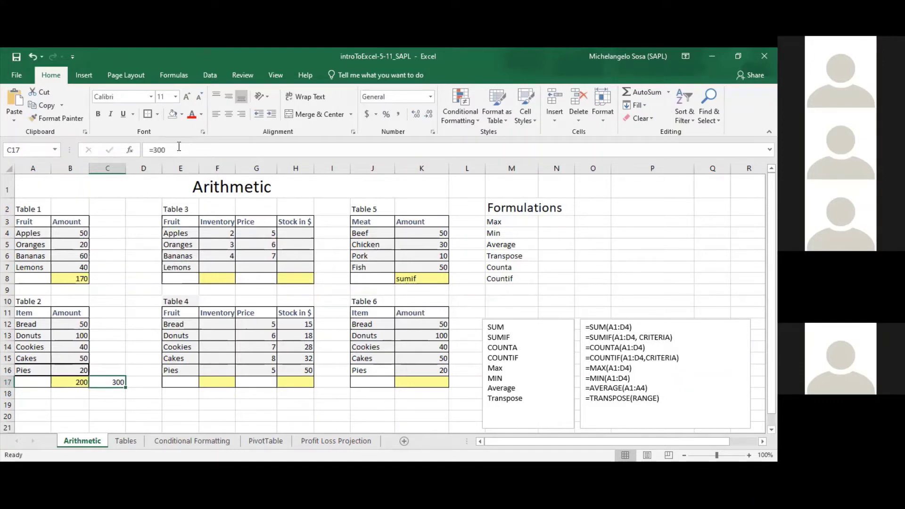
{"action": "left_click", "coordinate": [179, 147]}
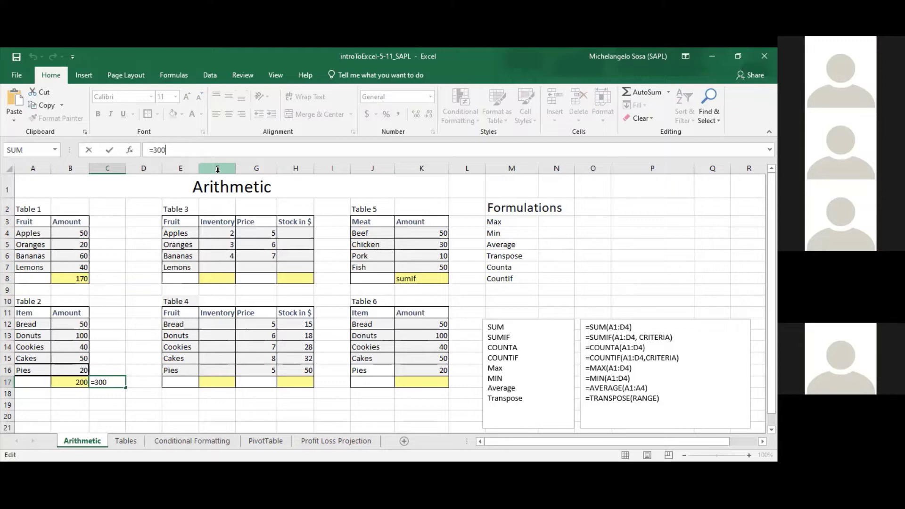
{"action": "type", "text": "-"}
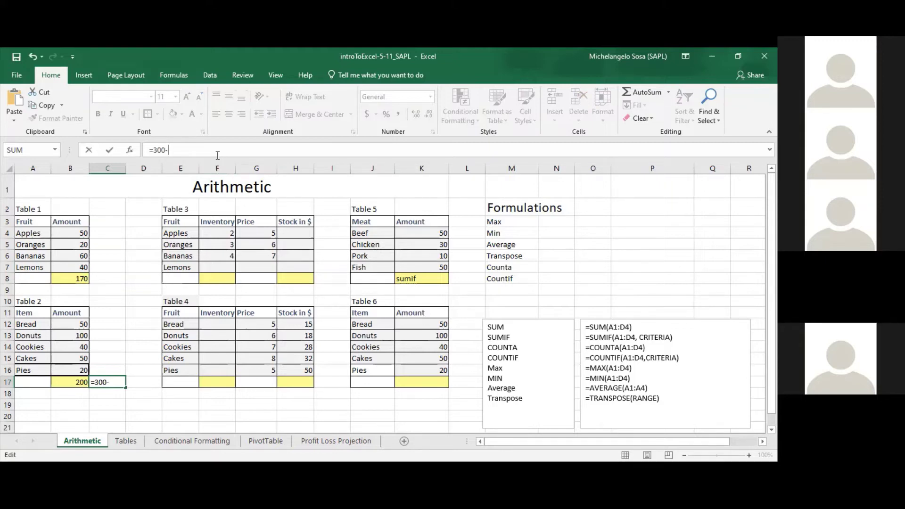
{"action": "left_click", "coordinate": [77, 382]}
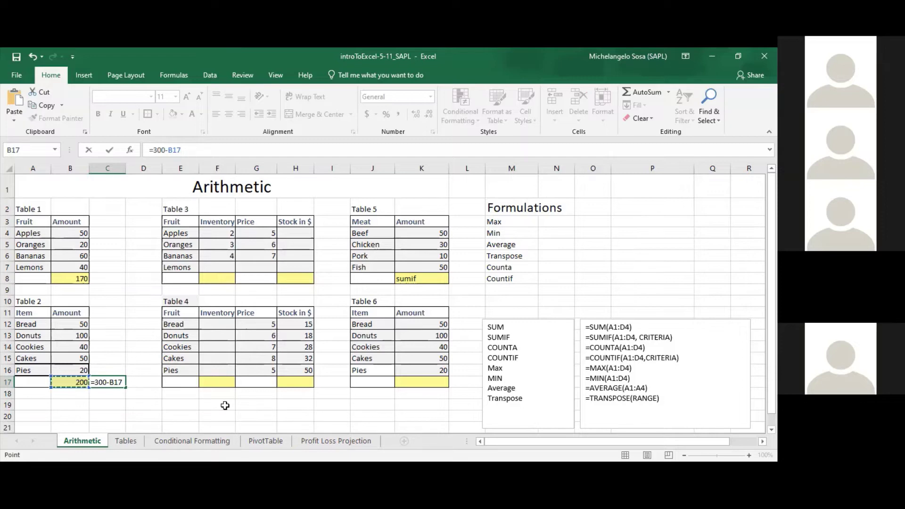
{"action": "key", "text": "Return"}
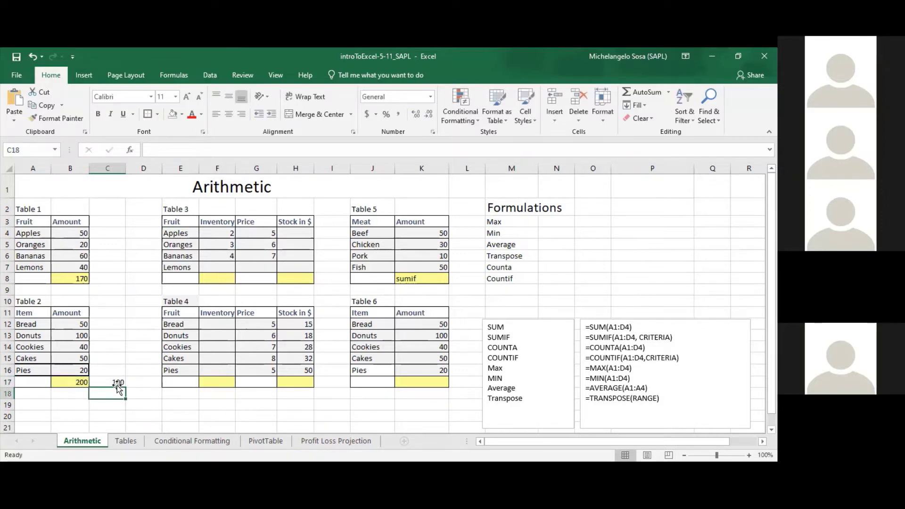
Check the C17 formula and its reference to cell B17, leaving it unchanged
{"action": "left_click", "coordinate": [116, 382]}
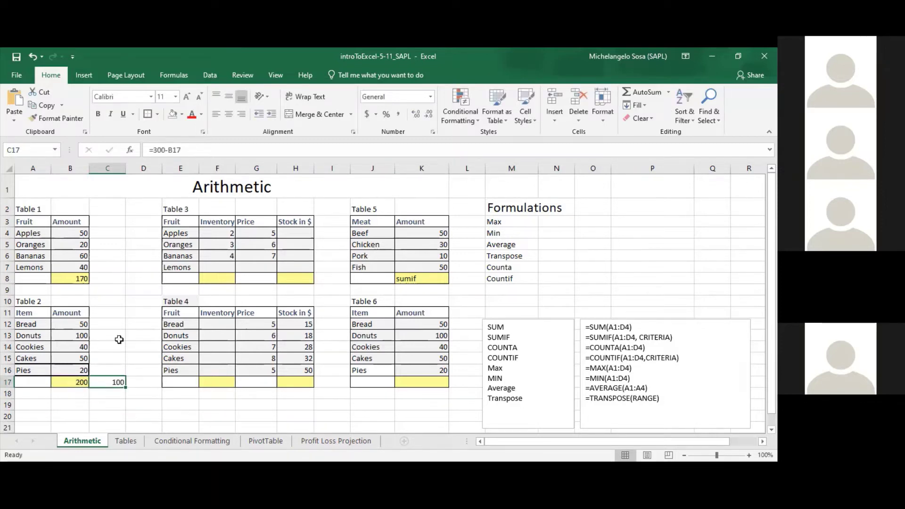
{"action": "left_click", "coordinate": [155, 149]}
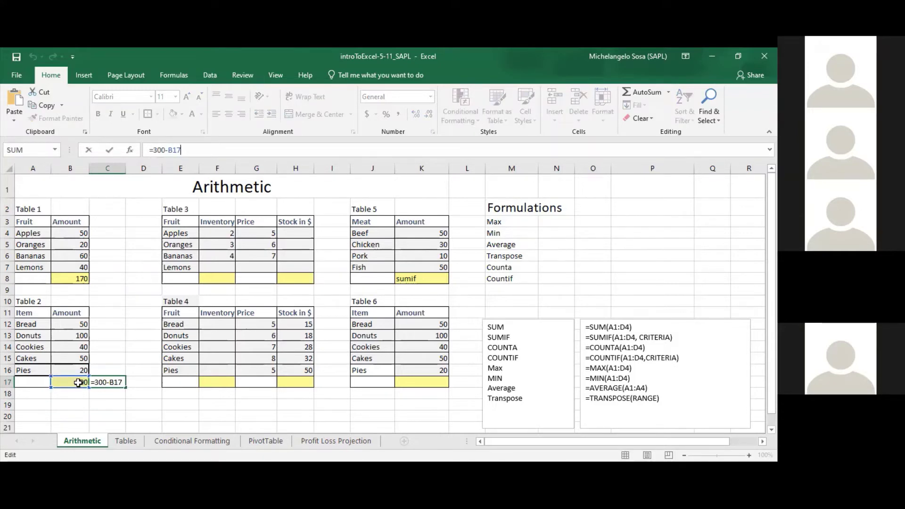
{"action": "key", "text": "Escape"}
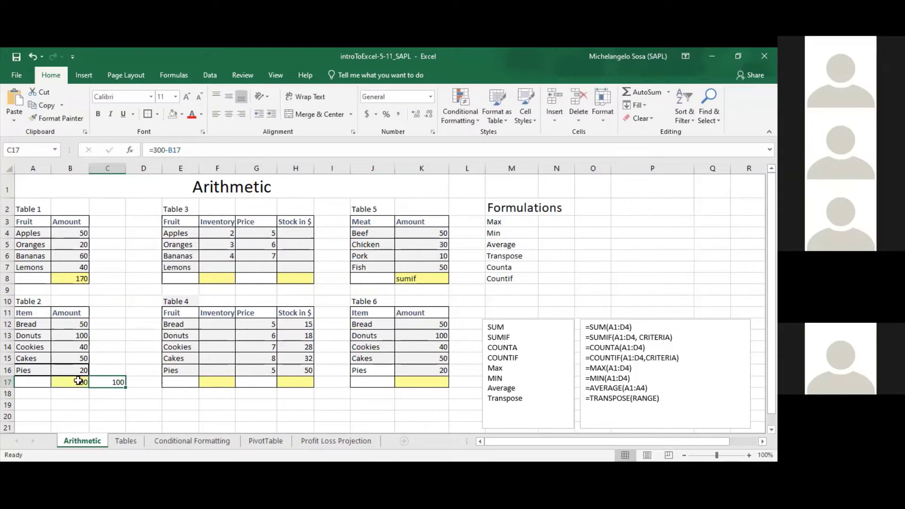
Change the SUMIF criterion in B17 to ">50" for the Table 2 amounts
{"action": "left_click", "coordinate": [79, 380]}
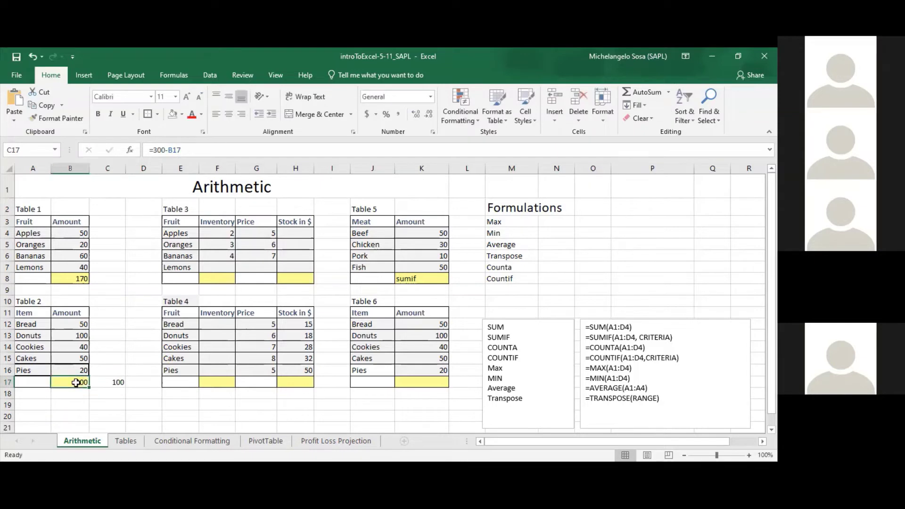
{"action": "left_click", "coordinate": [215, 150]}
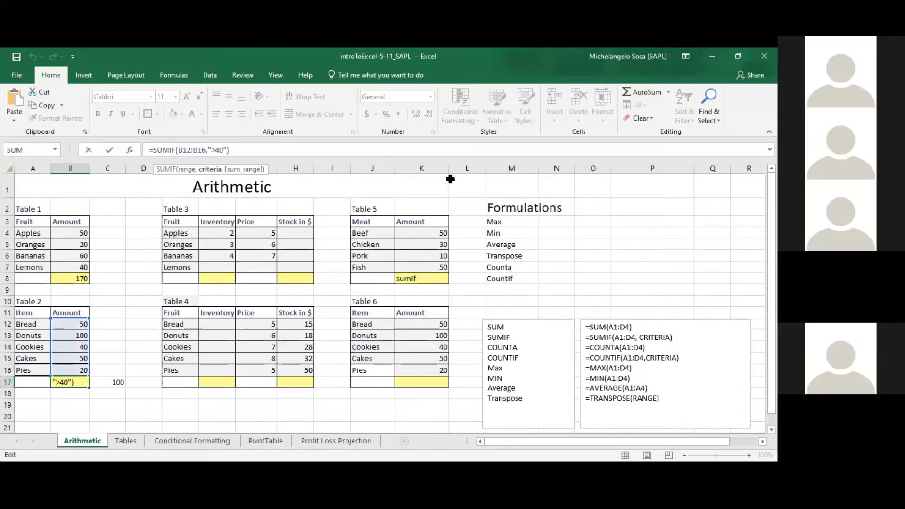
{"action": "key", "text": "BackSpace"}
{"action": "type", "text": "5"}
{"action": "key", "text": "Return"}
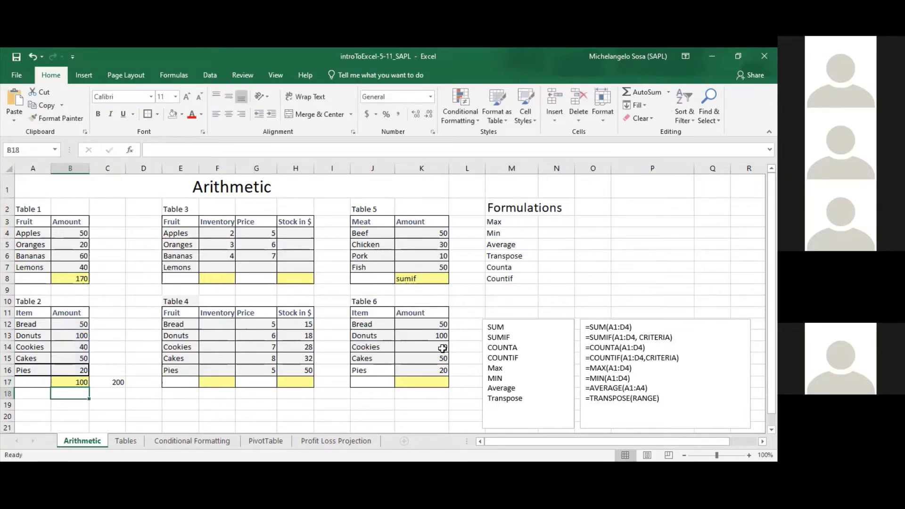
Change the B17 SUMIF criterion to ">10" and check the dependent subtraction in C17
{"action": "left_click", "coordinate": [85, 381]}
{"action": "left_click", "coordinate": [220, 150]}
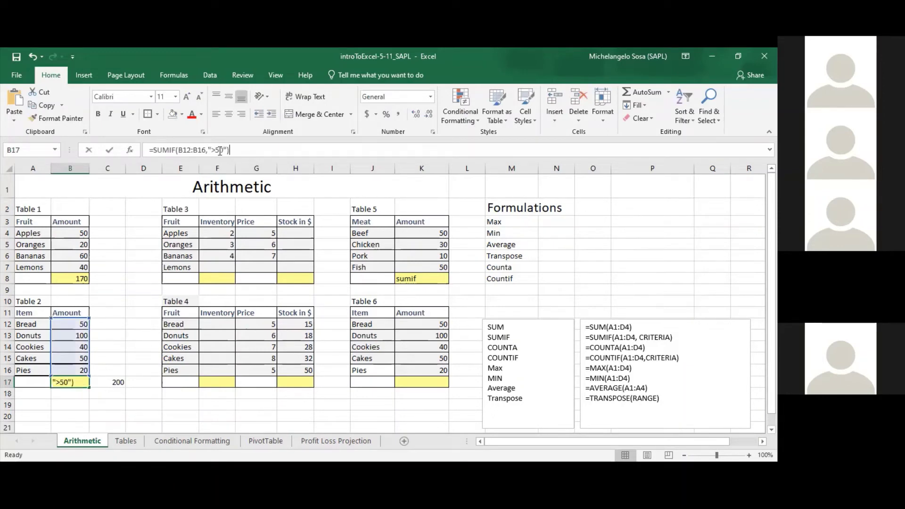
{"action": "key", "text": "BackSpace"}
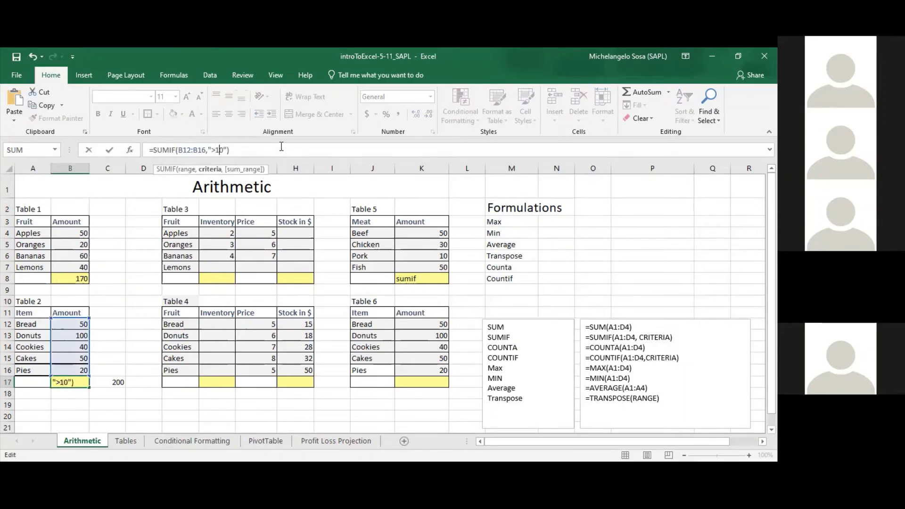
{"action": "key", "text": "Return"}
{"action": "left_click", "coordinate": [113, 381]}
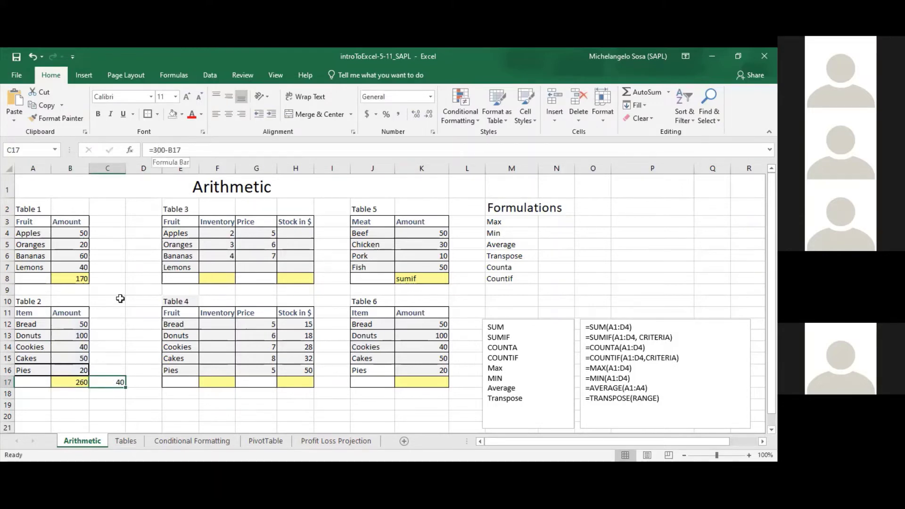
Set the SUMIF criterion in B17 back to ">40"
{"action": "left_click", "coordinate": [80, 379]}
{"action": "left_click", "coordinate": [220, 151]}
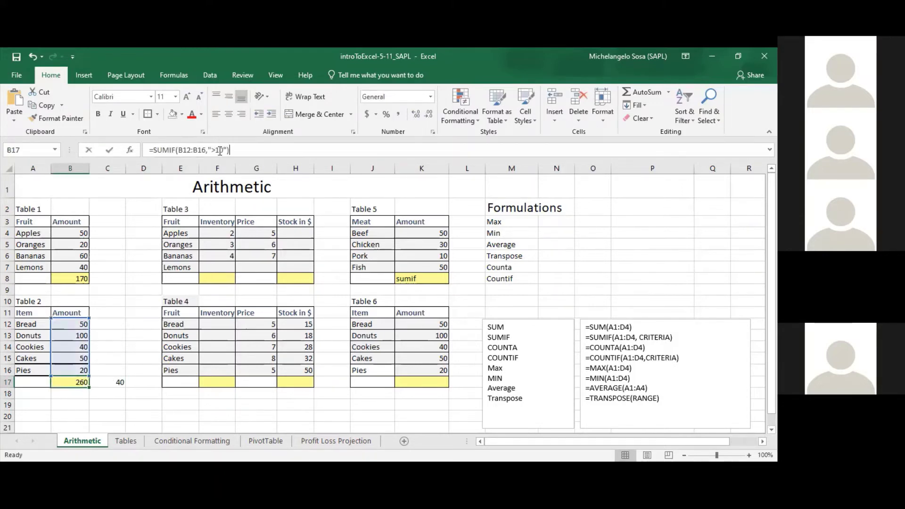
{"action": "key", "text": "Left"}
{"action": "key", "text": "Left"}
{"action": "key", "text": "Left"}
{"action": "key", "text": "BackSpace"}
{"action": "type", "text": "4"}
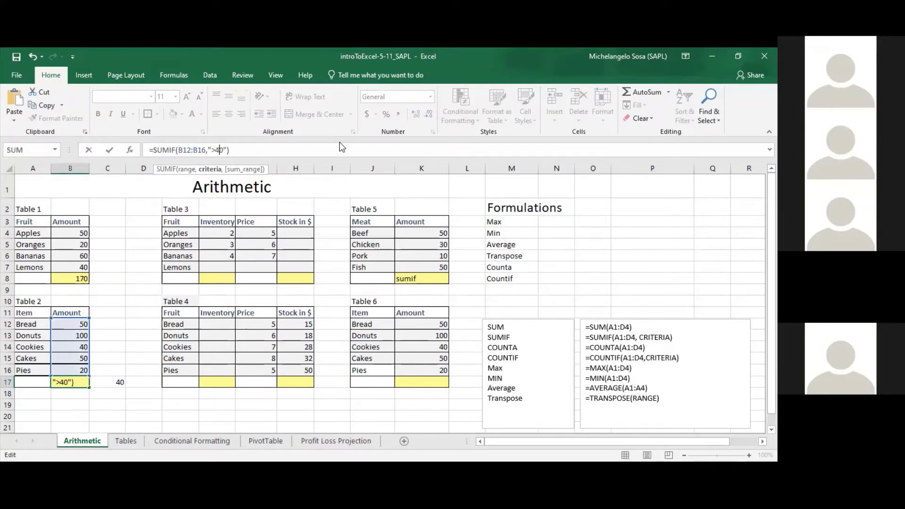
{"action": "left_click", "coordinate": [218, 233]}
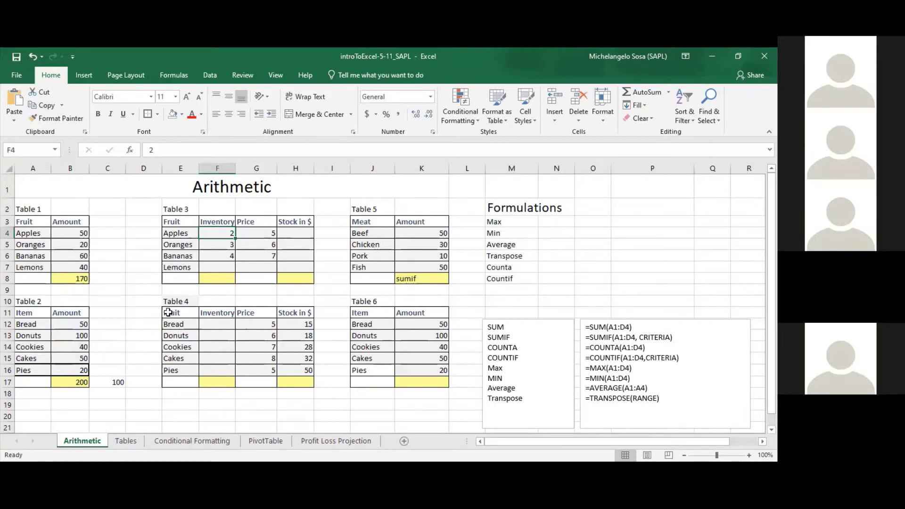
Review Table 3's inventory and prices, and calculate the Apples stock value in H4 with =F4*G4
{"action": "left_click_drag", "start_coordinate": [173, 205], "coordinate": [302, 275]}
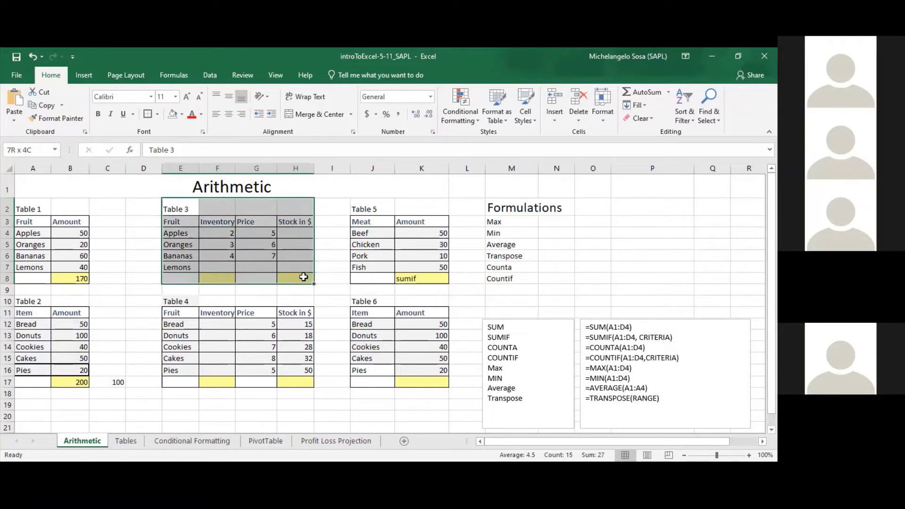
{"action": "left_click", "coordinate": [299, 249]}
{"action": "left_click_drag", "start_coordinate": [222, 233], "coordinate": [268, 257]}
{"action": "left_click", "coordinate": [301, 233]}
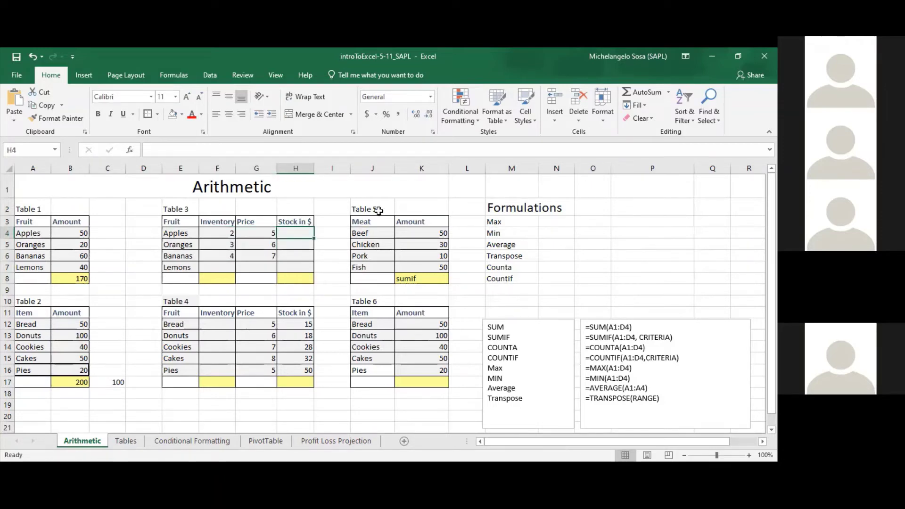
{"action": "type", "text": "="}
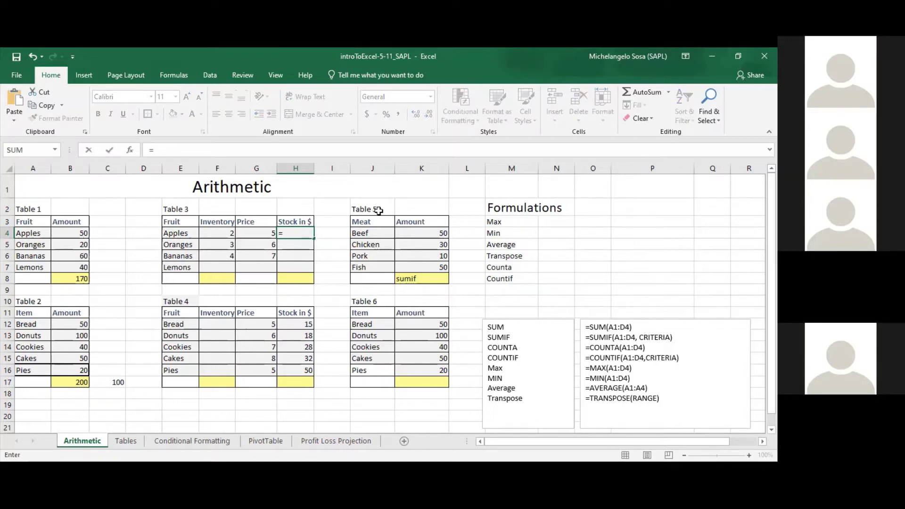
{"action": "left_click", "coordinate": [226, 234]}
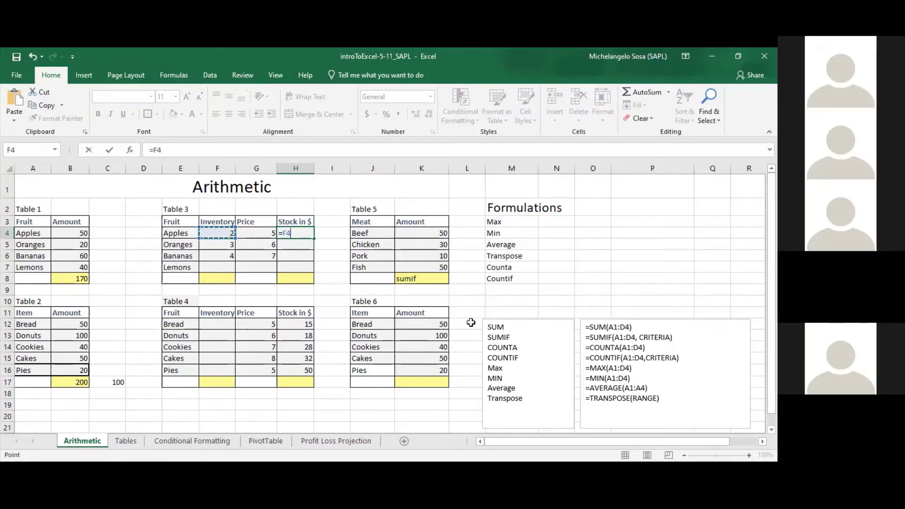
{"action": "type", "text": "*"}
{"action": "left_click", "coordinate": [262, 232]}
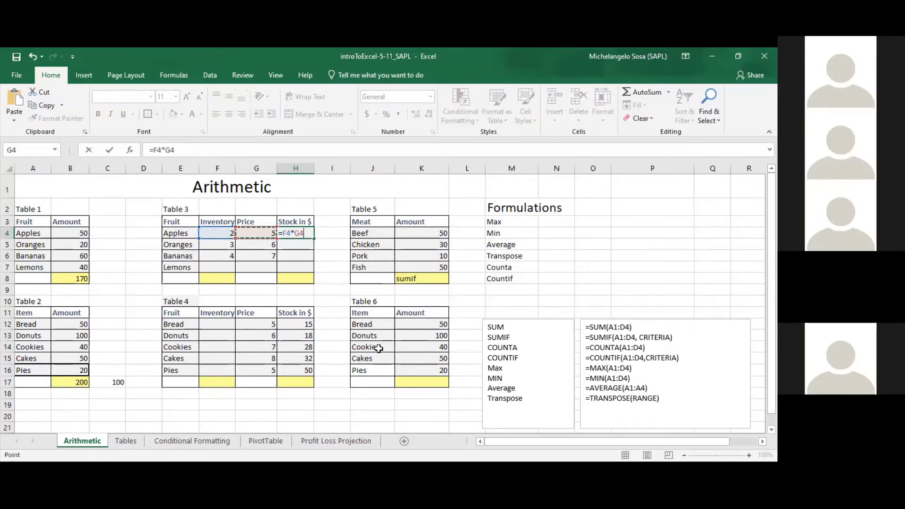
{"action": "key", "text": "Return"}
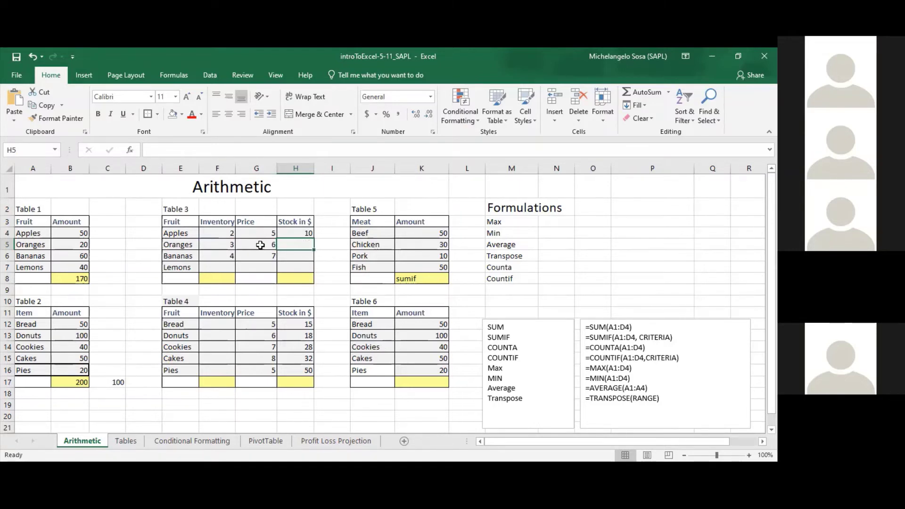
Calculate the Oranges stock value in H5 by multiplying inventory by price with =F5*G5
{"action": "type", "text": "="}
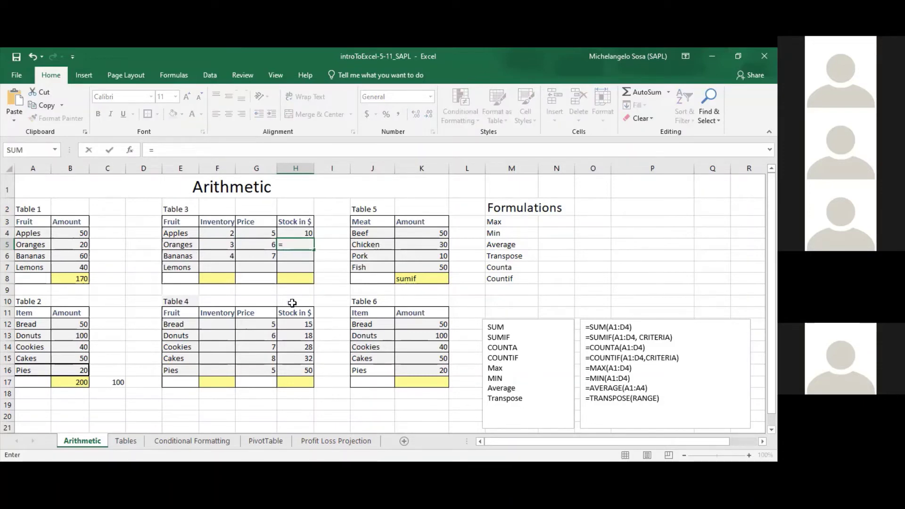
{"action": "left_click", "coordinate": [222, 244]}
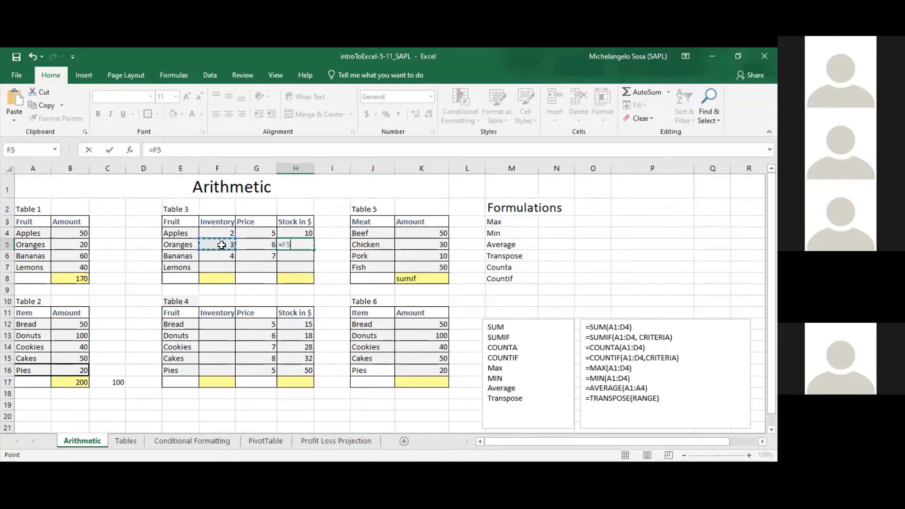
{"action": "type", "text": "*"}
{"action": "left_click", "coordinate": [266, 245]}
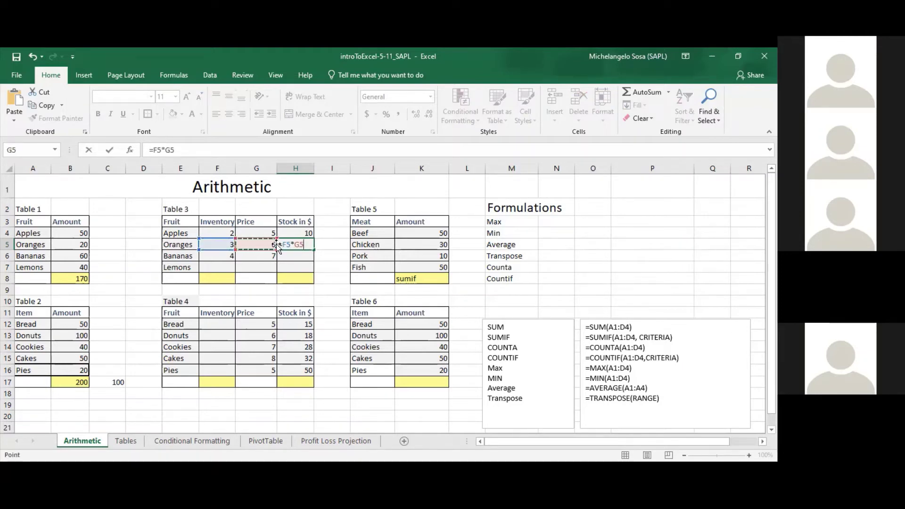
{"action": "key", "text": "Return"}
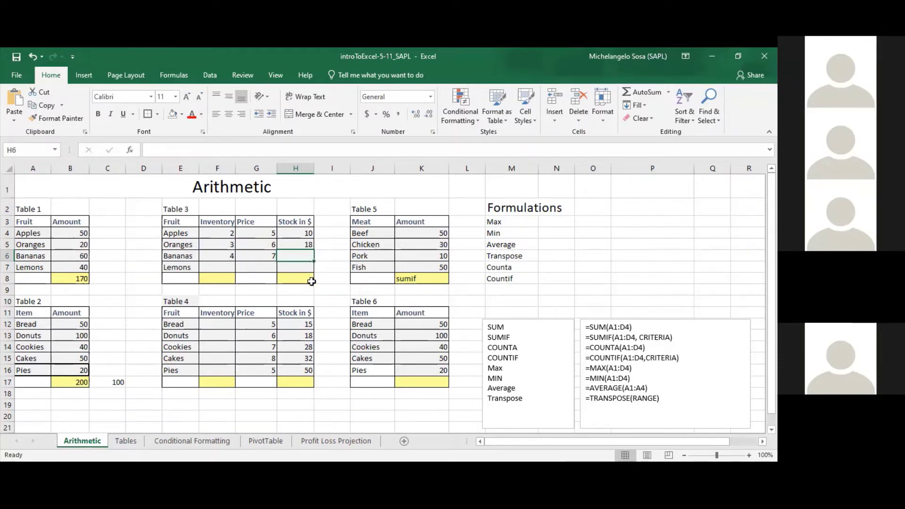
Calculate the Bananas stock value in H6 with the formula =F6*G6
{"action": "type", "text": "="}
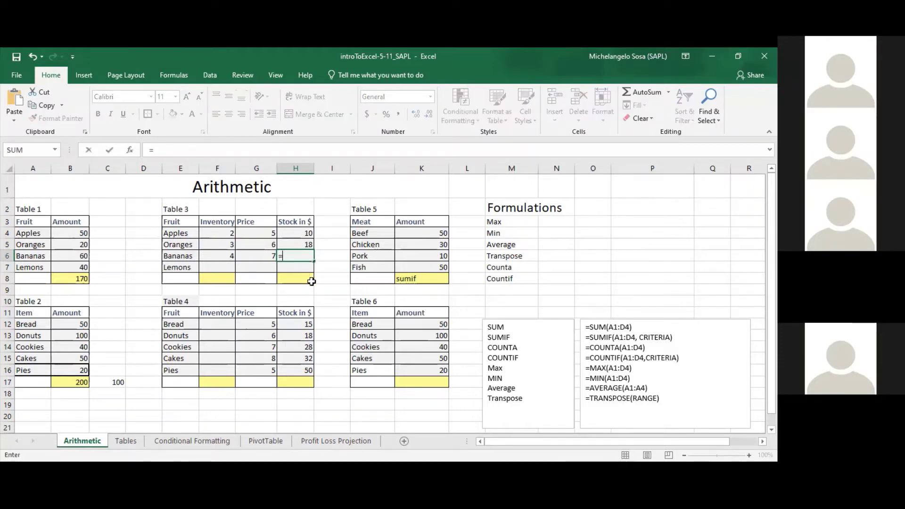
{"action": "left_click", "coordinate": [221, 255]}
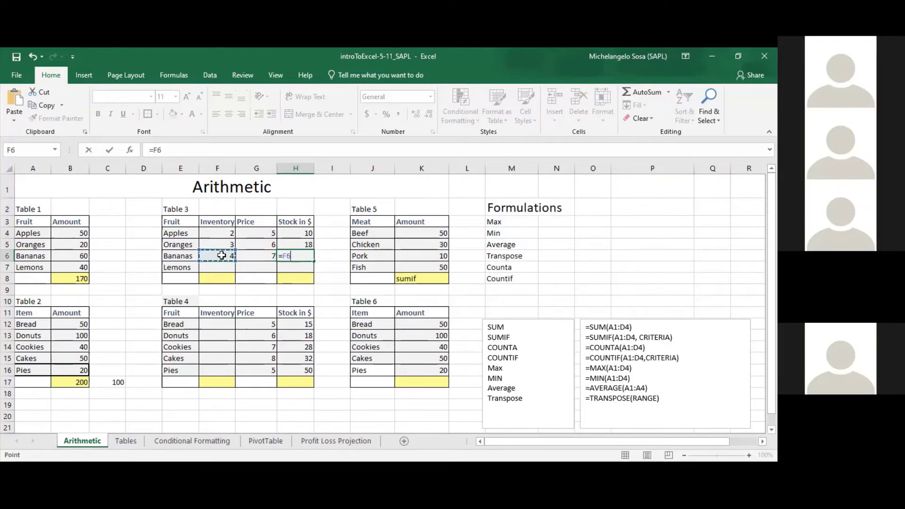
{"action": "type", "text": "*"}
{"action": "left_click", "coordinate": [258, 256]}
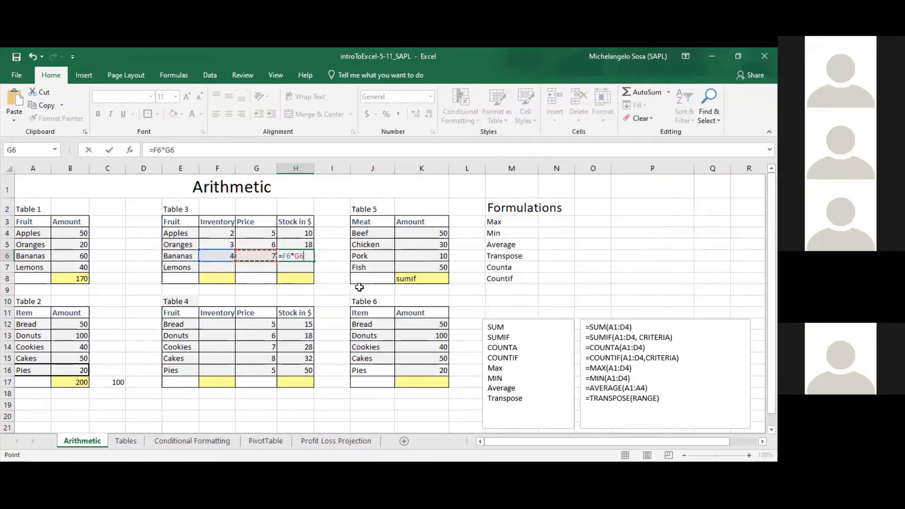
{"action": "key", "text": "Return"}
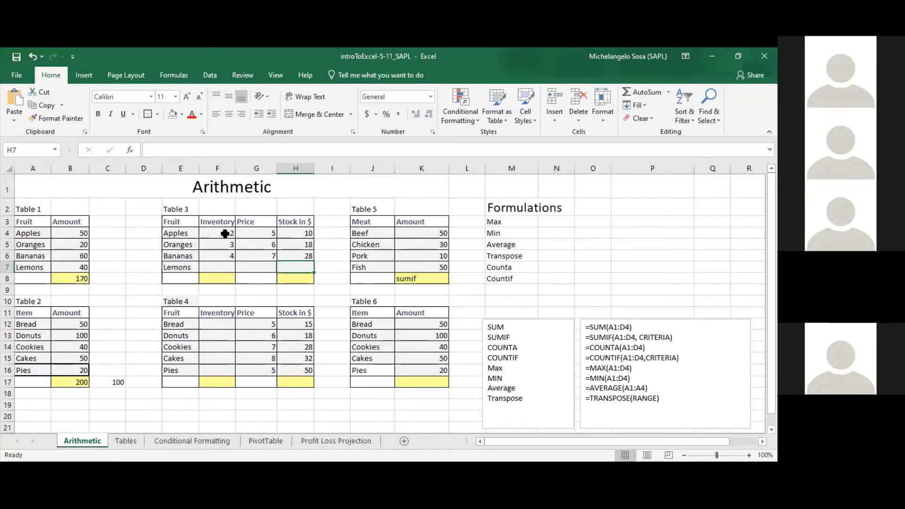
Fill the Table 3 Inventory series from F4:F6 down into F7 for Lemons
{"action": "left_click_drag", "start_coordinate": [229, 234], "coordinate": [259, 252]}
{"action": "left_click_drag", "start_coordinate": [214, 229], "coordinate": [219, 255]}
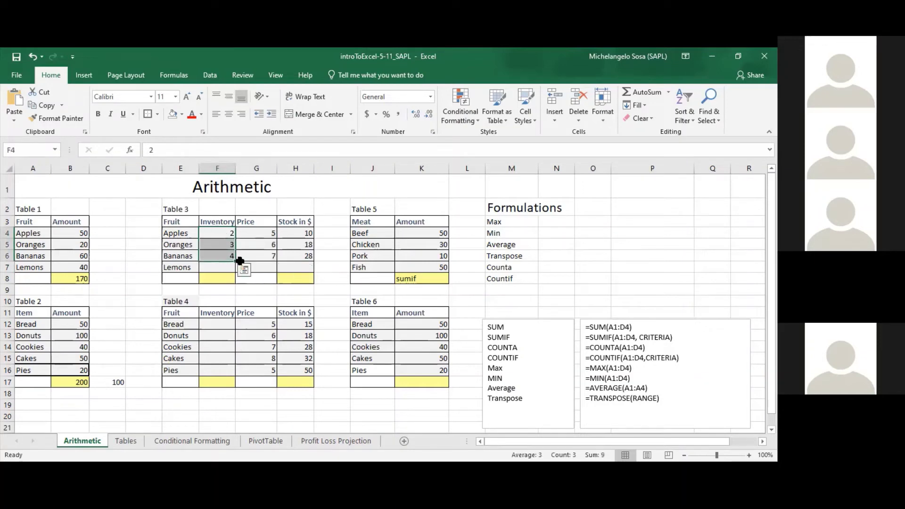
{"action": "left_click_drag", "start_coordinate": [252, 228], "coordinate": [219, 257]}
{"action": "left_click", "coordinate": [247, 248]}
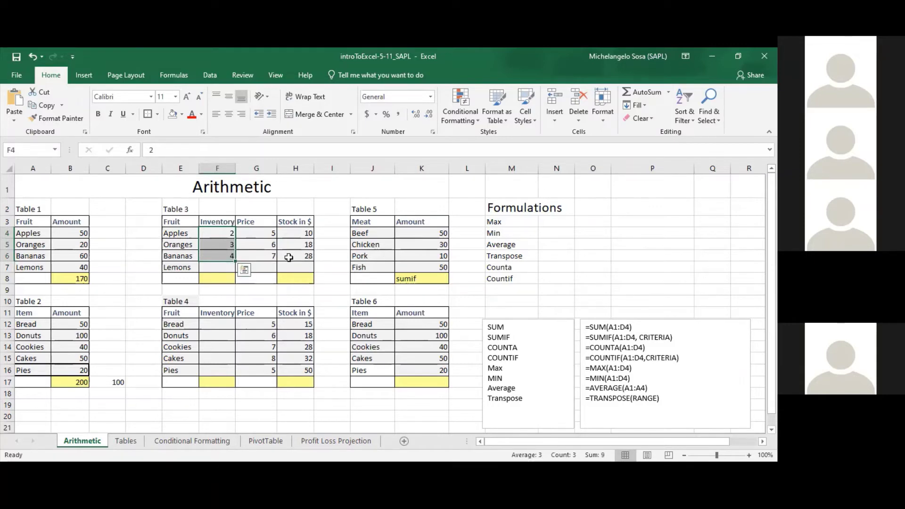
{"action": "left_click_drag", "start_coordinate": [235, 260], "coordinate": [233, 268]}
{"action": "left_click", "coordinate": [250, 269]}
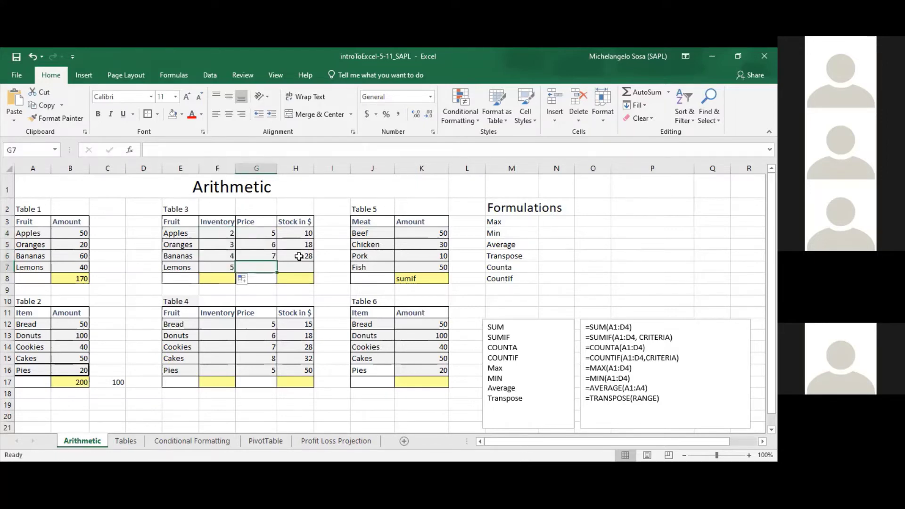
Copy the Table 3 Inventory values F4:F7 to P2 and extend the pasted series down column P
{"action": "left_click_drag", "start_coordinate": [222, 231], "coordinate": [222, 266]}
{"action": "key", "text": "ctrl+c"}
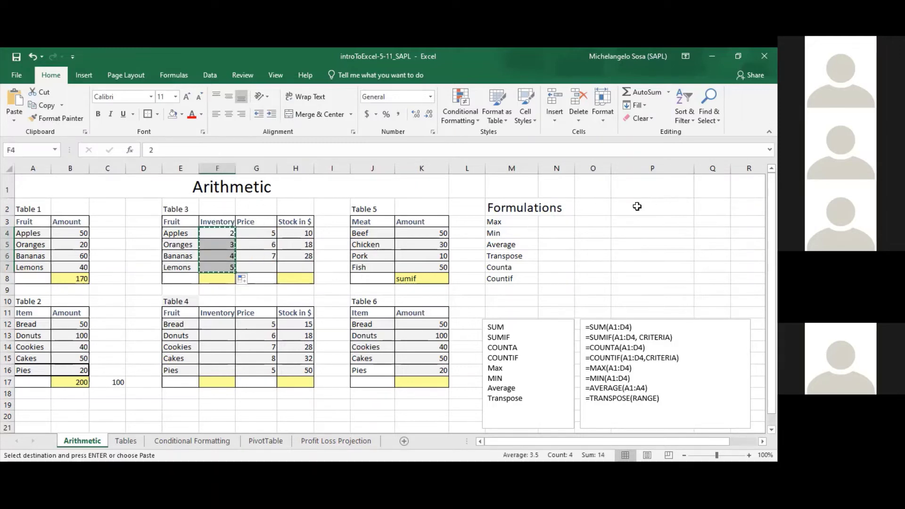
{"action": "left_click", "coordinate": [636, 207]}
{"action": "key", "text": "ctrl+v"}
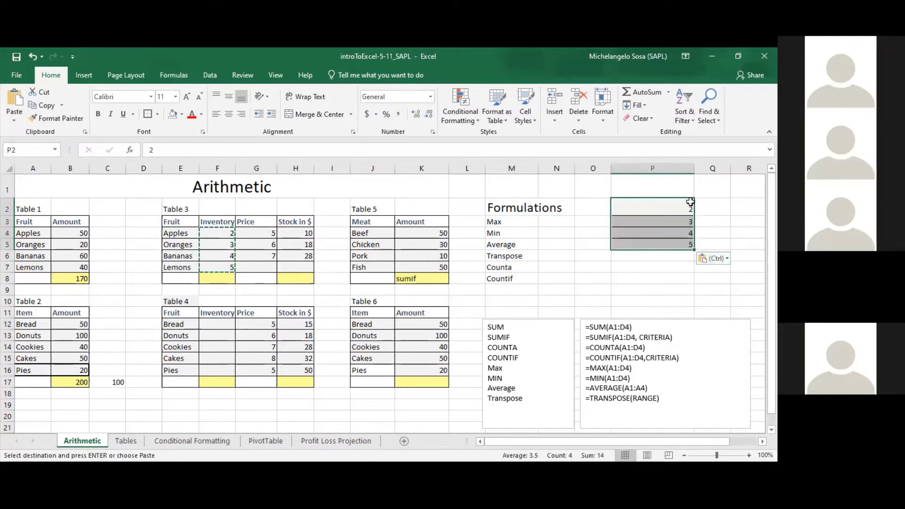
{"action": "left_click", "coordinate": [738, 209]}
{"action": "left_click_drag", "start_coordinate": [676, 209], "coordinate": [699, 303]}
{"action": "left_click", "coordinate": [727, 222]}
Clear the contents of O1:P10 and delete those cells, shifting the remaining cells left
{"action": "left_click_drag", "start_coordinate": [595, 187], "coordinate": [679, 308]}
{"action": "key", "text": "Delete"}
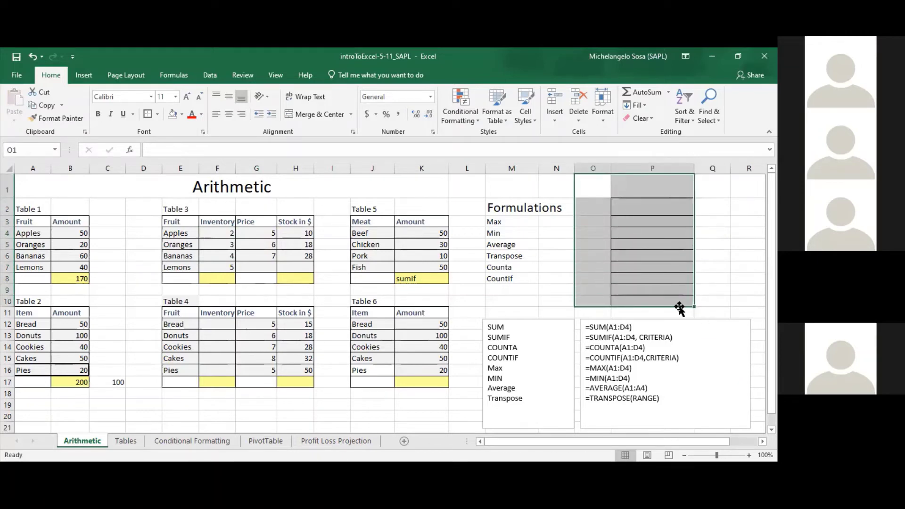
{"action": "right_click", "coordinate": [688, 238]}
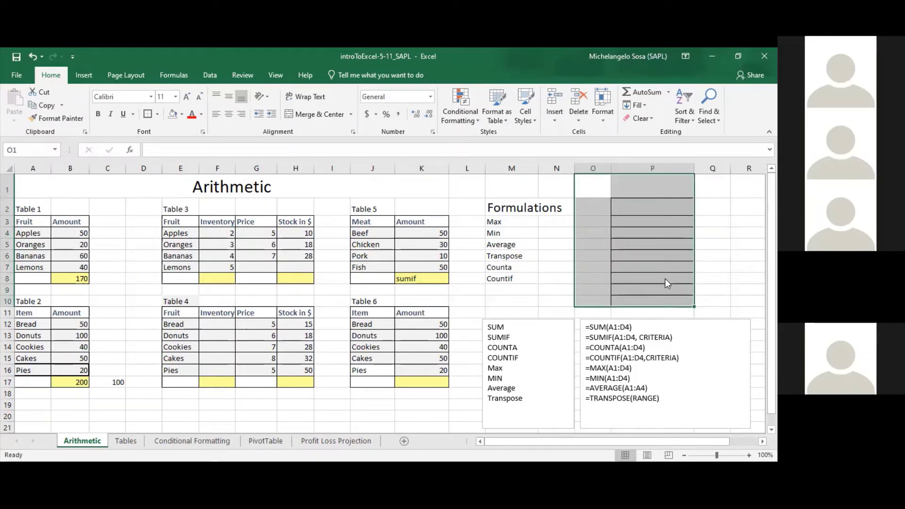
{"action": "left_click", "coordinate": [629, 325]}
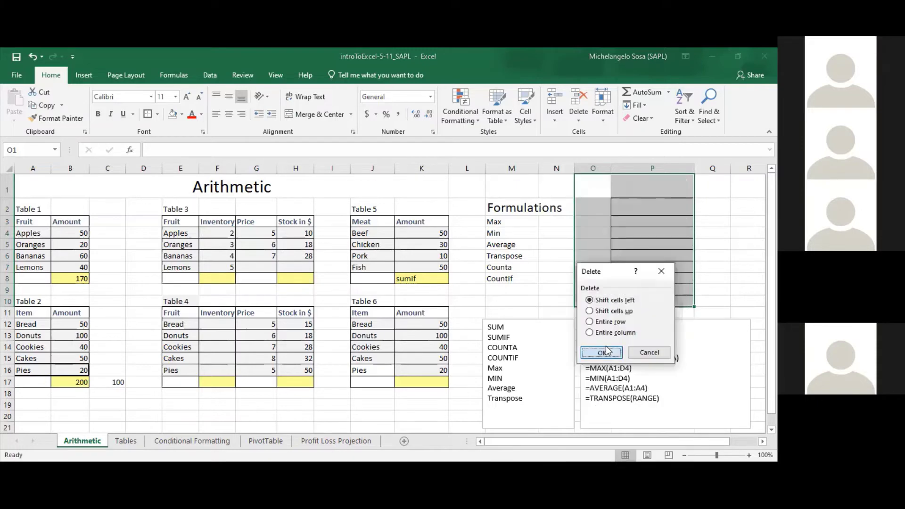
{"action": "left_click", "coordinate": [606, 350]}
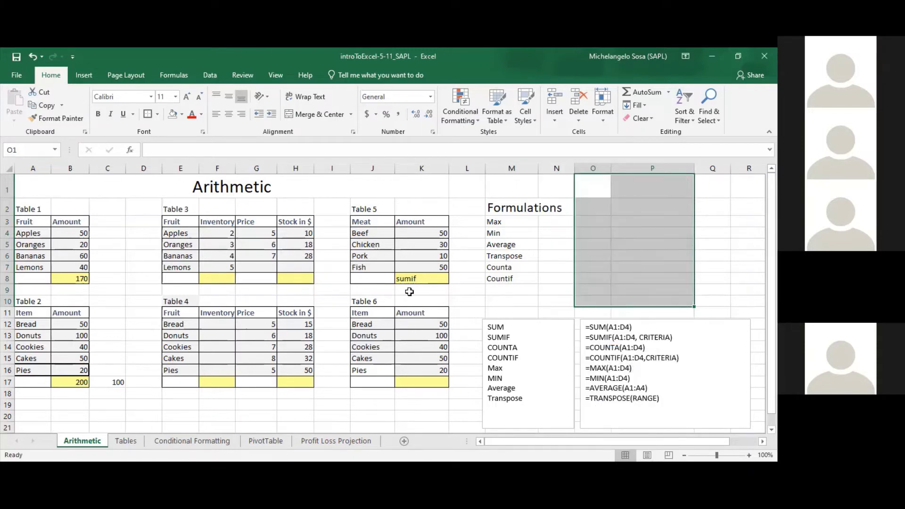
Fill the Table 3 Price series from G4:G6 down into G7 for Lemons
{"action": "left_click", "coordinate": [259, 266]}
{"action": "left_click_drag", "start_coordinate": [261, 231], "coordinate": [278, 269]}
{"action": "left_click", "coordinate": [332, 254]}
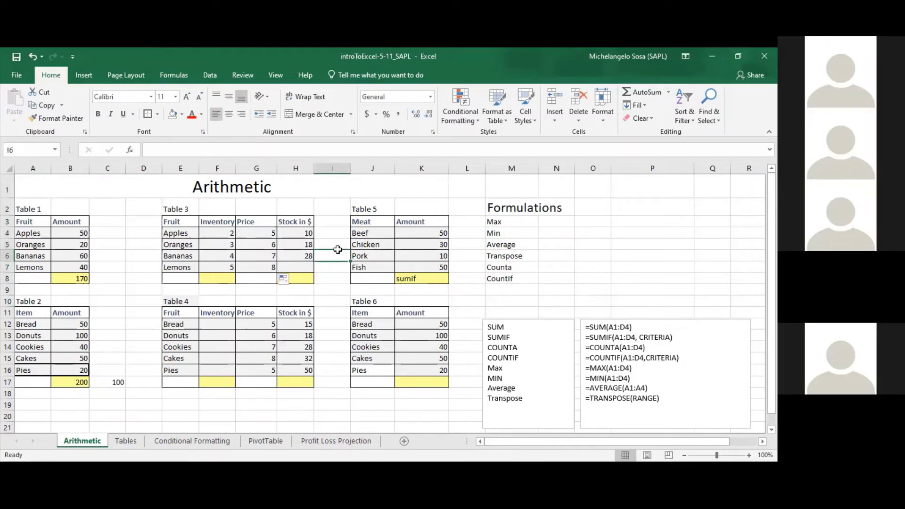
Copy the Bananas stock formula from H6 into H7 for Lemons and check the cell references of the pasted formula
{"action": "left_click", "coordinate": [307, 254]}
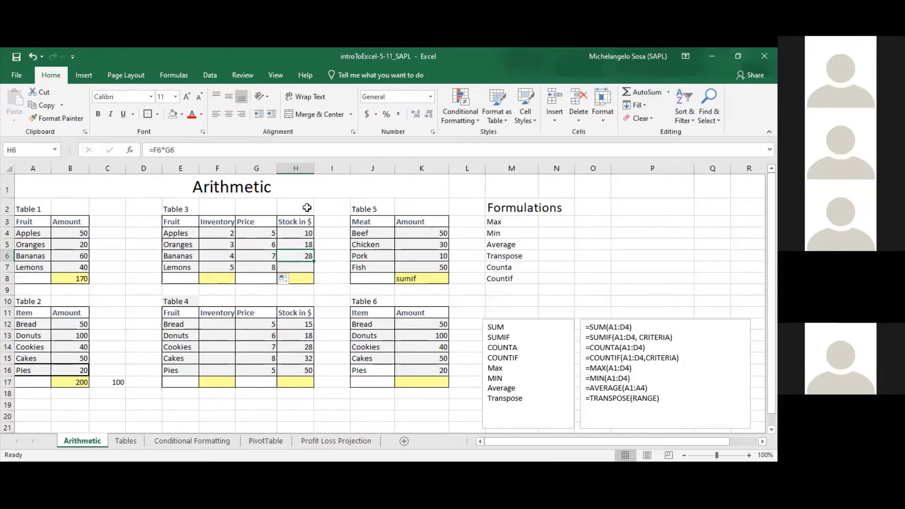
{"action": "left_click", "coordinate": [49, 106]}
{"action": "left_click", "coordinate": [306, 268]}
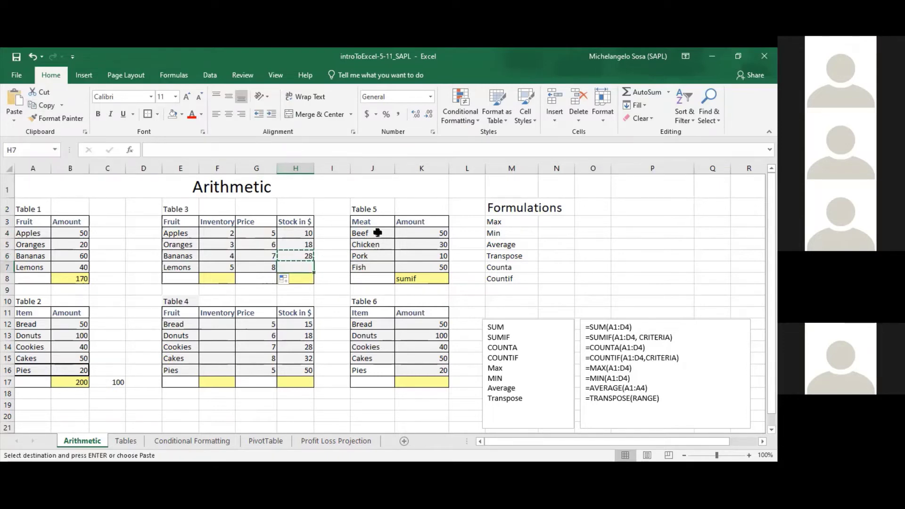
{"action": "left_click", "coordinate": [14, 105]}
{"action": "left_click", "coordinate": [328, 258]}
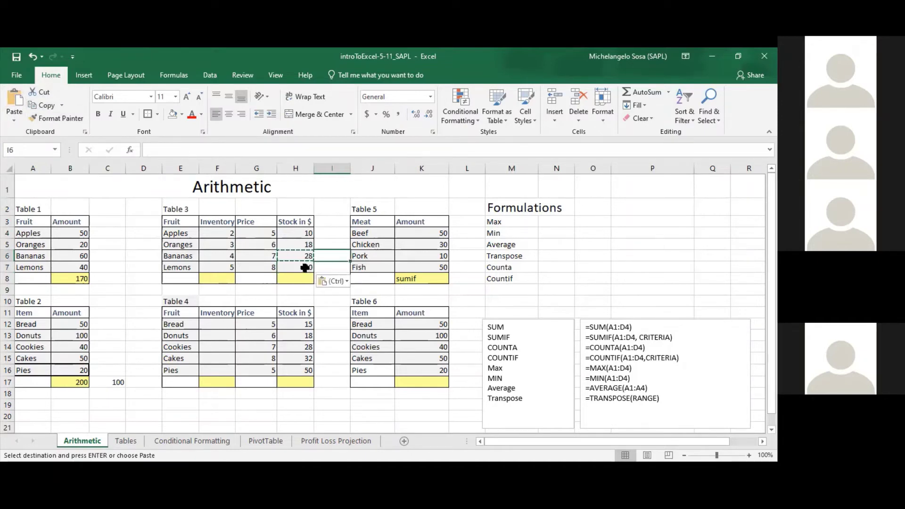
{"action": "left_click", "coordinate": [305, 267]}
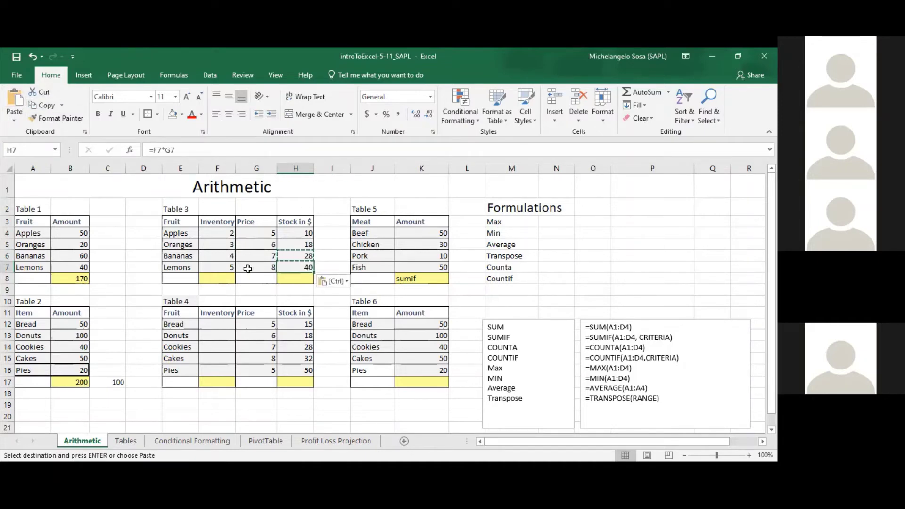
{"action": "left_click", "coordinate": [159, 149]}
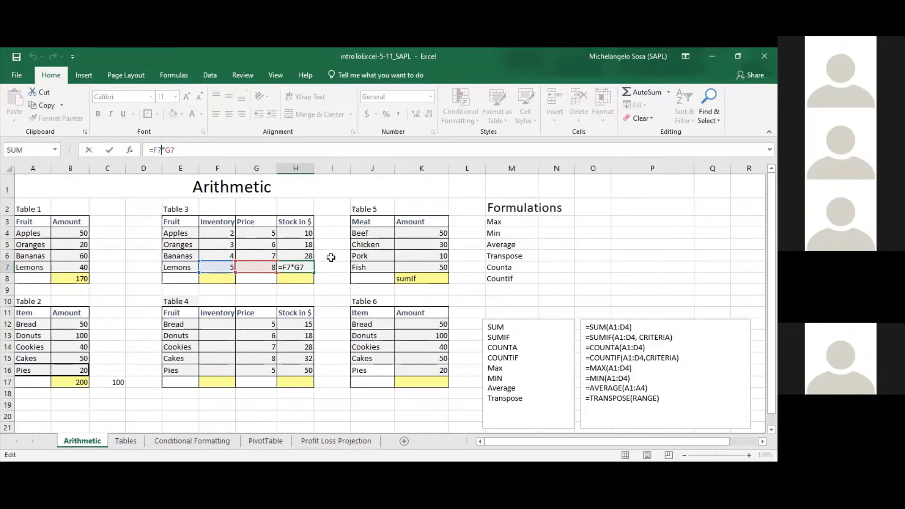
{"action": "key", "text": "Return"}
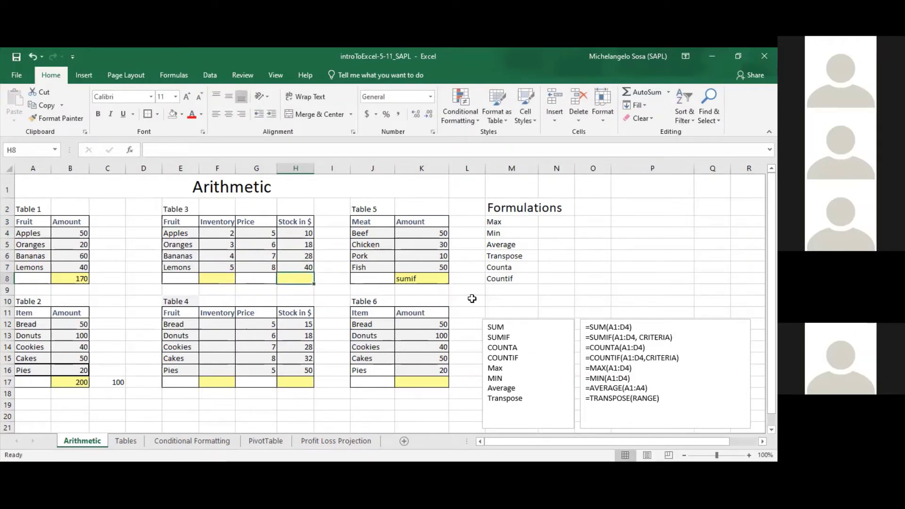
Total the Table 3 Stock in $ column in H8 with the formula =SUM(H4:H7)
{"action": "left_click_drag", "start_coordinate": [309, 233], "coordinate": [308, 268]}
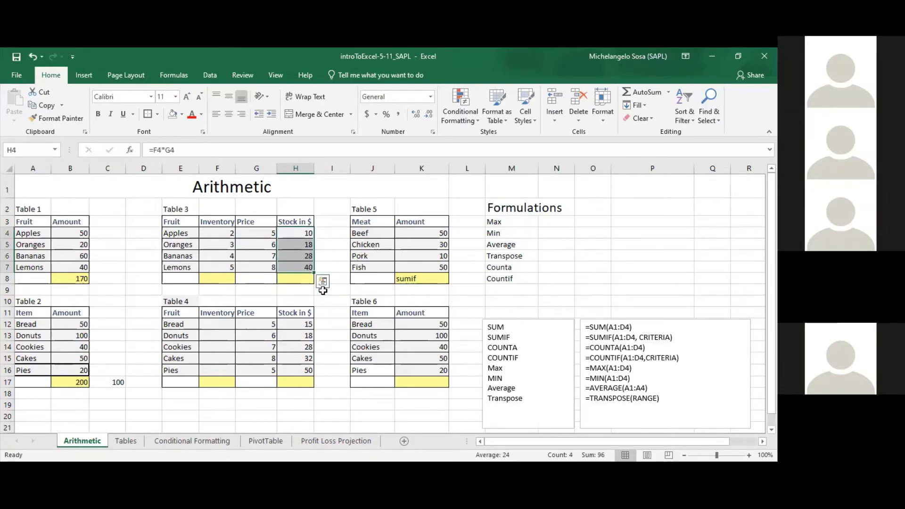
{"action": "left_click", "coordinate": [305, 280]}
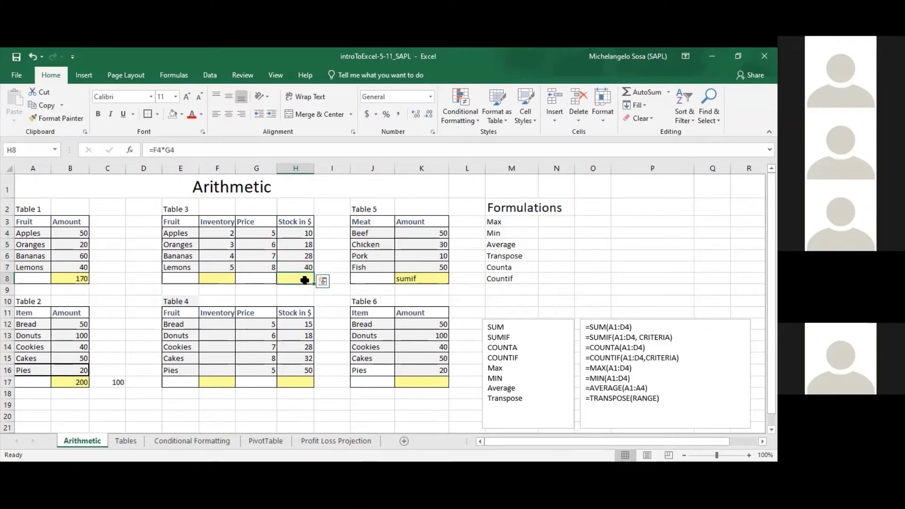
{"action": "type", "text": "="}
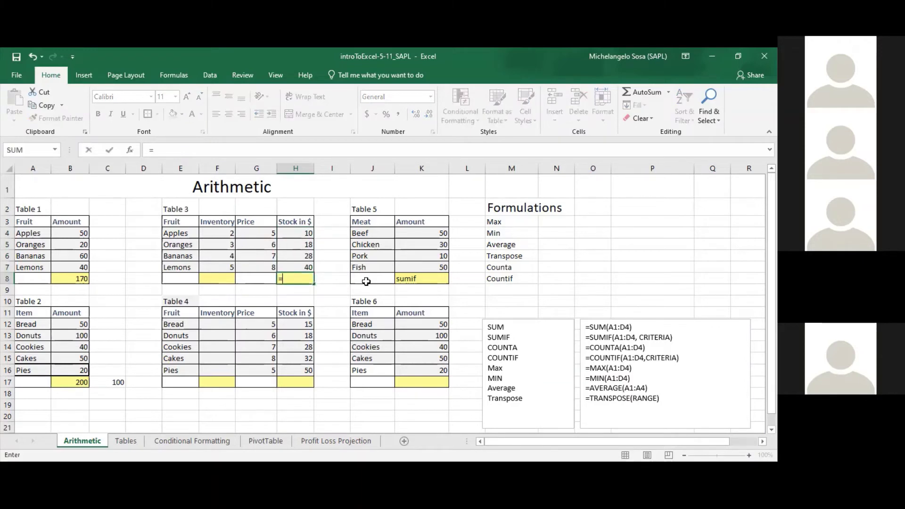
{"action": "type", "text": "sum"}
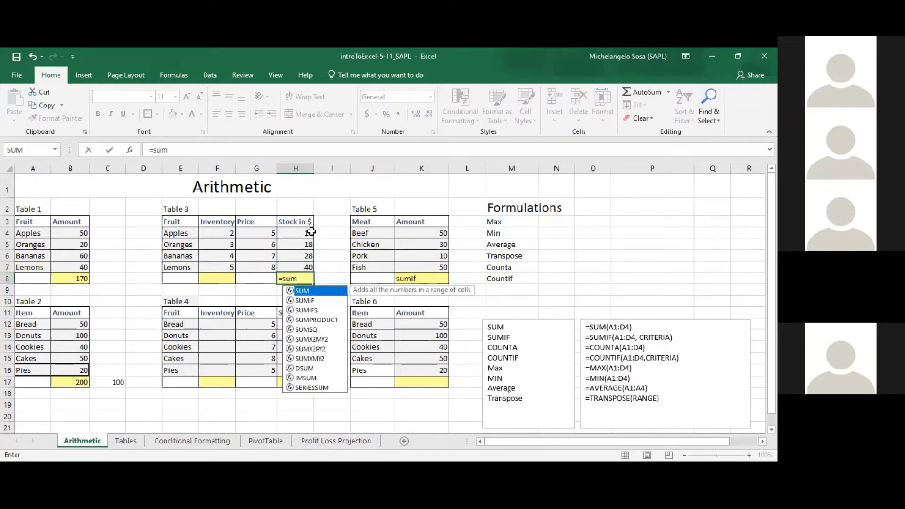
{"action": "type", "text": "("}
{"action": "left_click", "coordinate": [309, 232]}
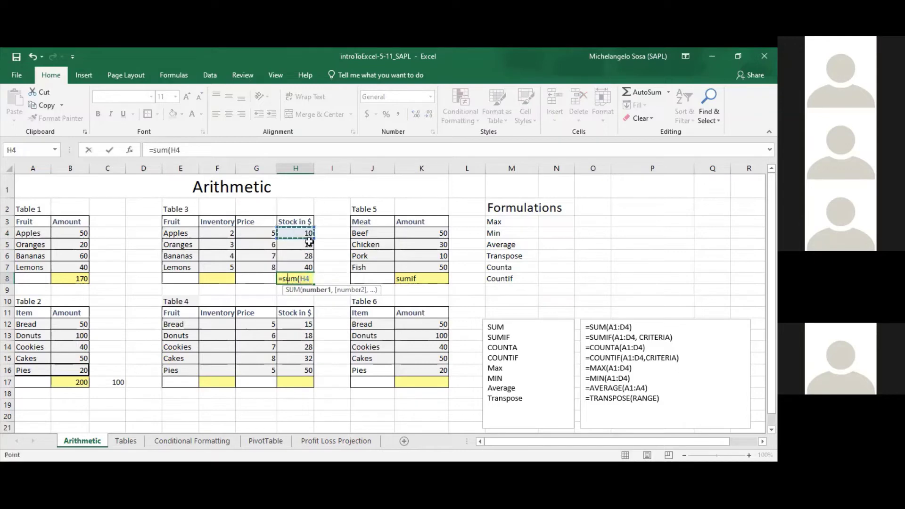
{"action": "left_click", "coordinate": [306, 267], "text": "shift"}
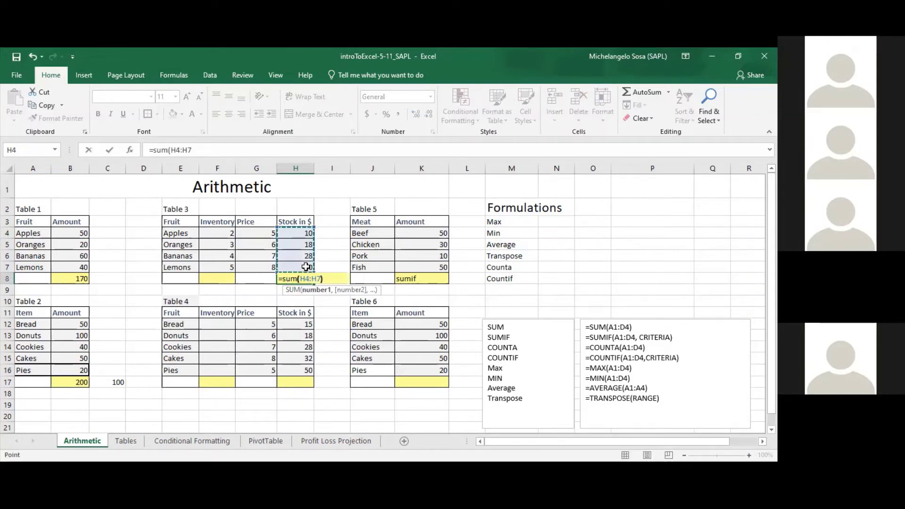
{"action": "type", "text": ")"}
{"action": "key", "text": "Return"}
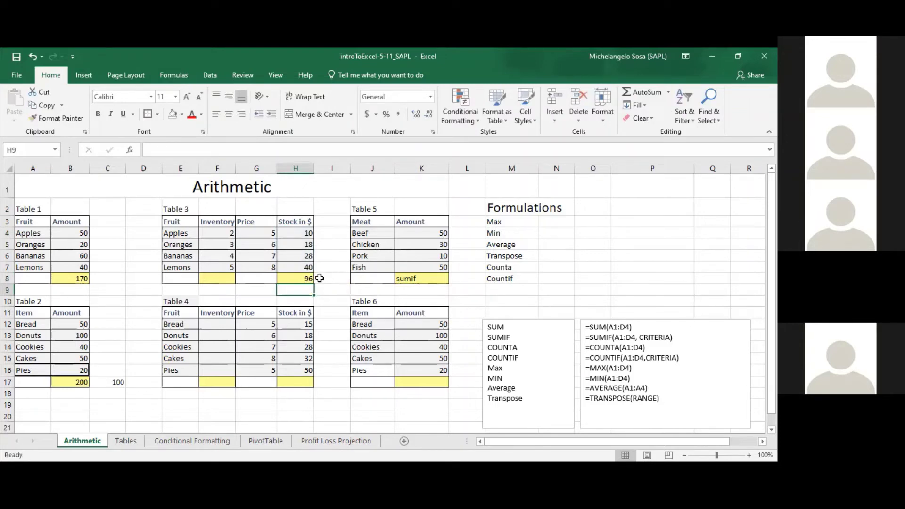
Copy the SUM formula from H8 into F8 to total the Table 3 Inventory column, and end the copy mode
{"action": "left_click", "coordinate": [304, 277]}
{"action": "left_click", "coordinate": [201, 280]}
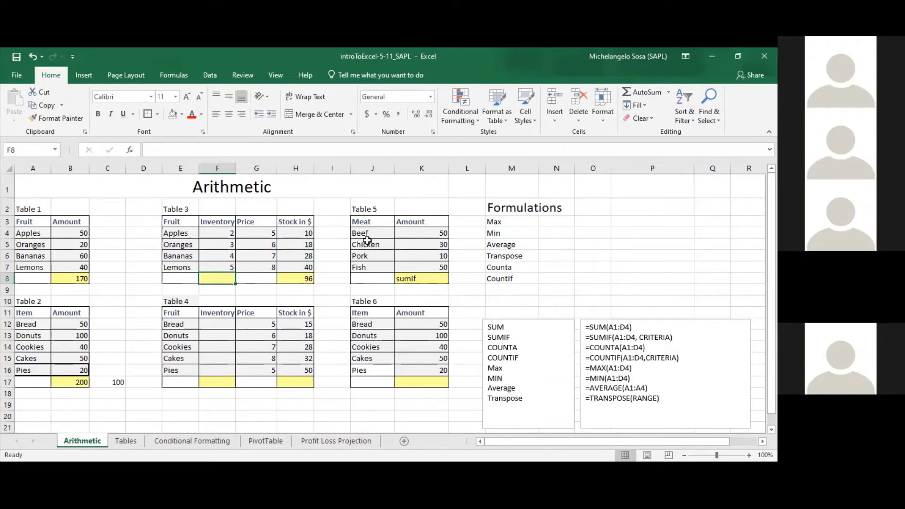
{"action": "left_click_drag", "start_coordinate": [228, 233], "coordinate": [231, 268]}
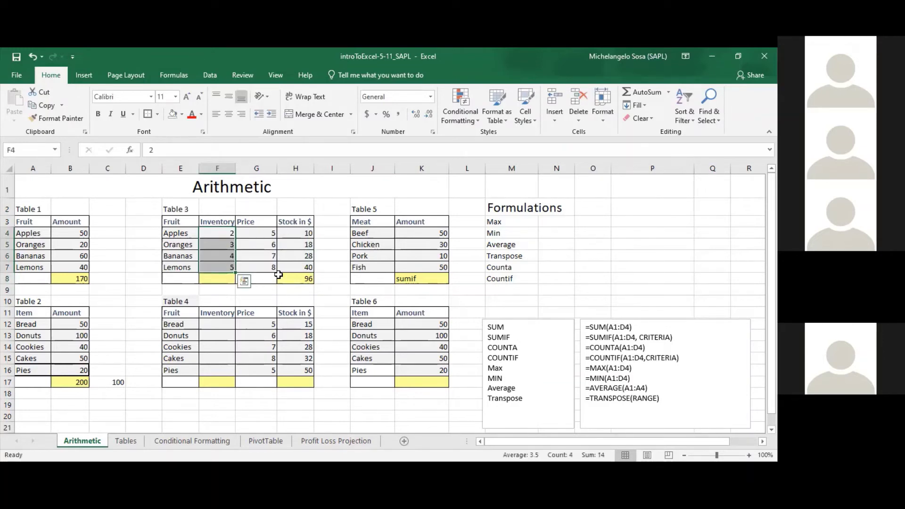
{"action": "left_click", "coordinate": [309, 280]}
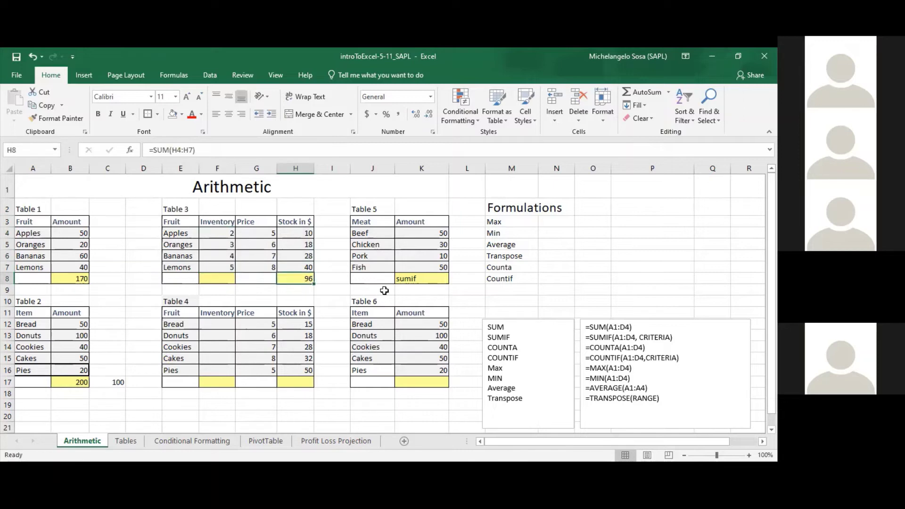
{"action": "left_click", "coordinate": [230, 278]}
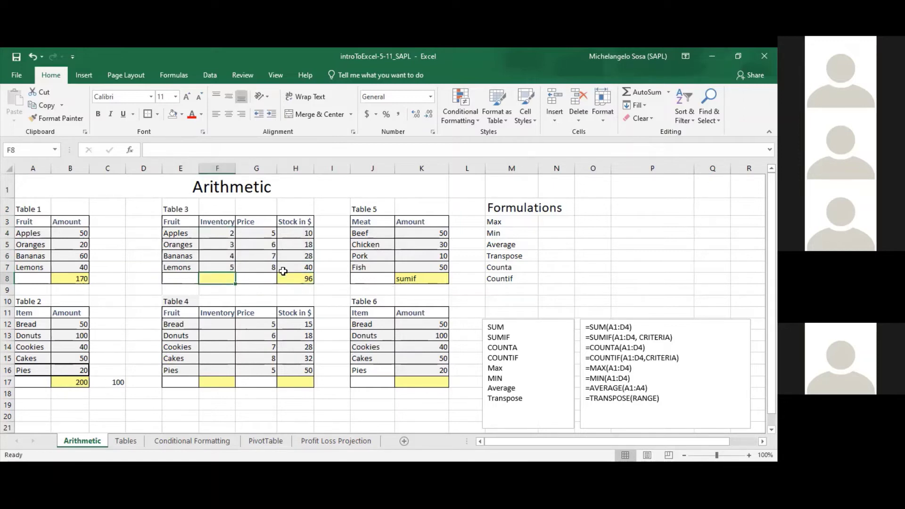
{"action": "left_click_drag", "start_coordinate": [228, 233], "coordinate": [235, 266]}
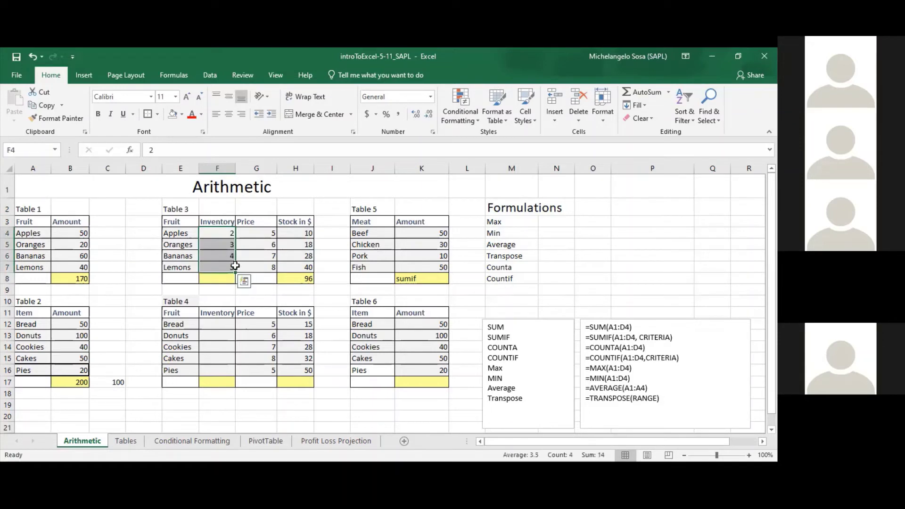
{"action": "left_click", "coordinate": [299, 279]}
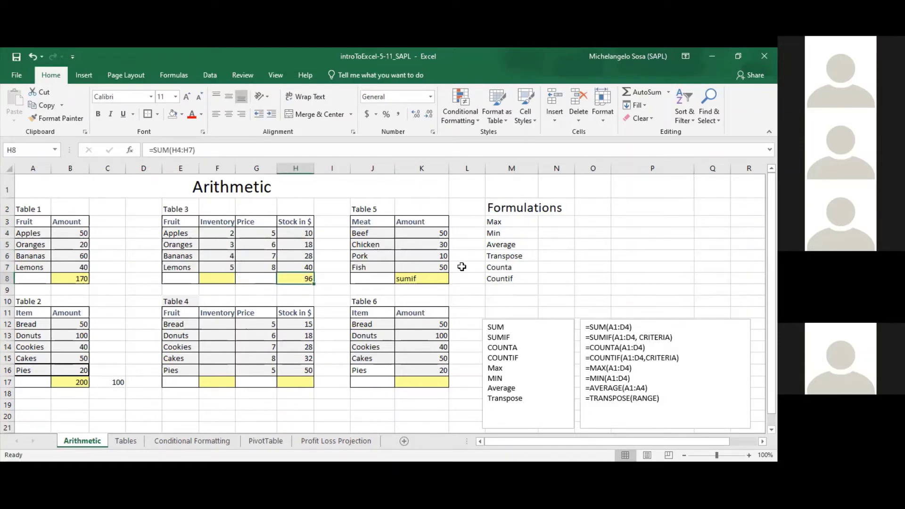
{"action": "key", "text": "ctrl+c"}
{"action": "left_click", "coordinate": [228, 278]}
{"action": "key", "text": "ctrl+v"}
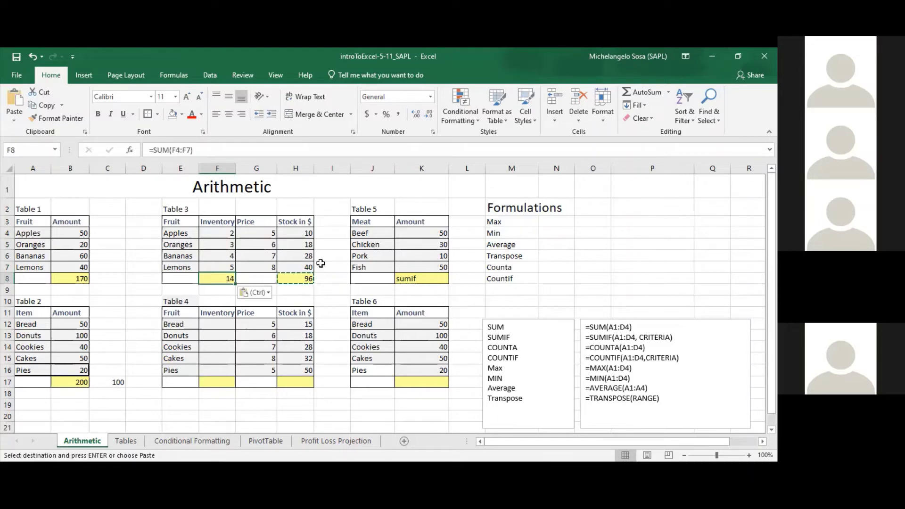
{"action": "left_click", "coordinate": [328, 257]}
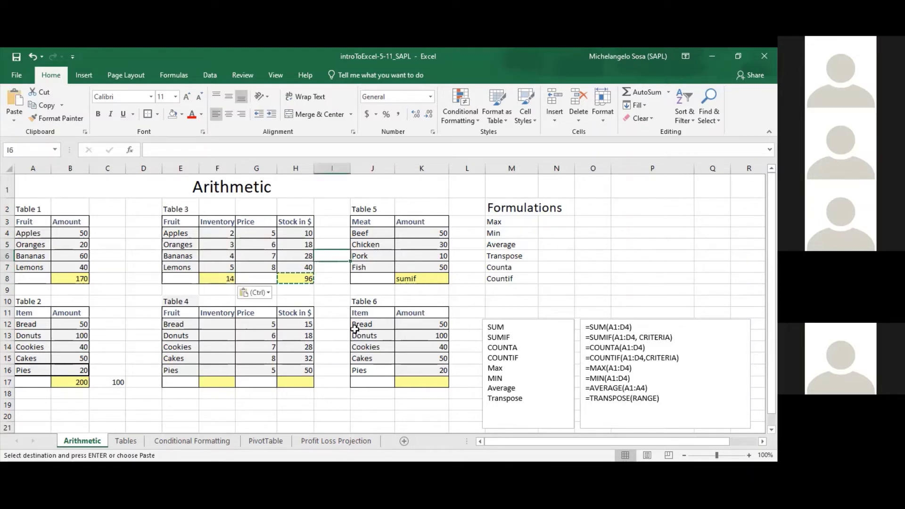
{"action": "left_click", "coordinate": [335, 325]}
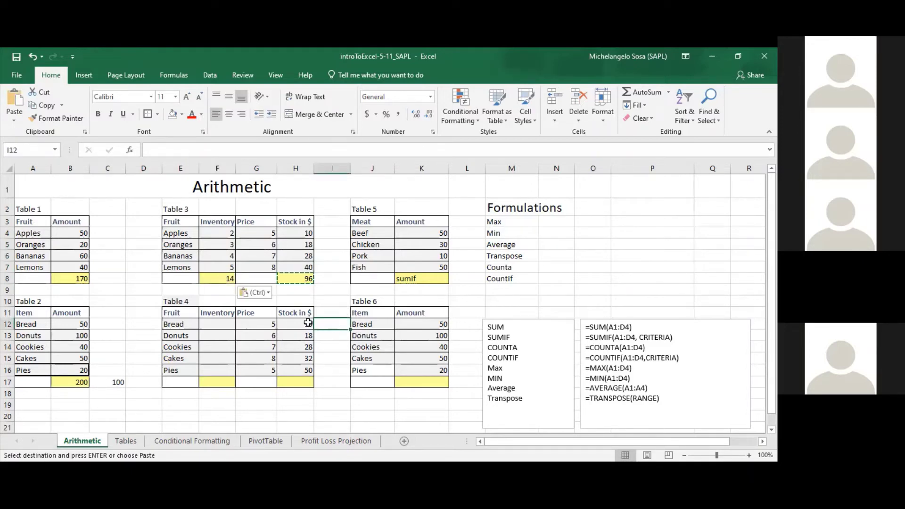
{"action": "left_click", "coordinate": [212, 325]}
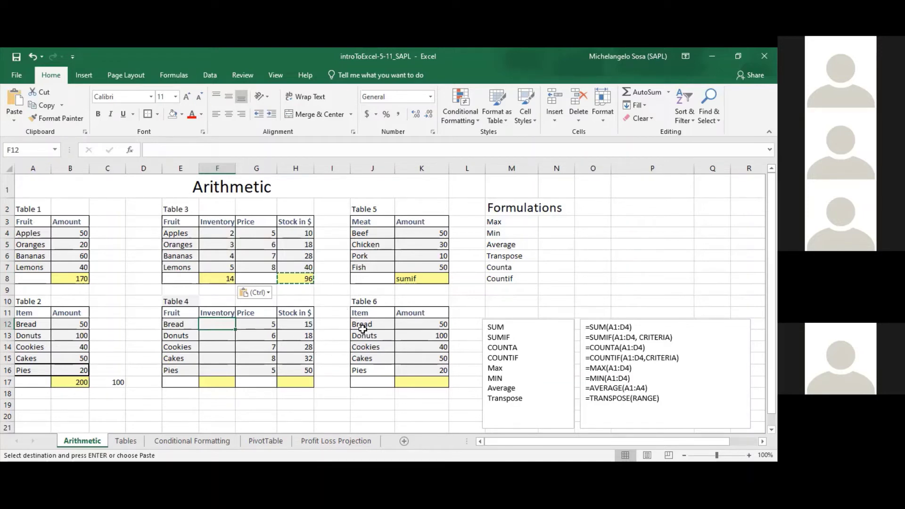
{"action": "key", "text": "Escape"}
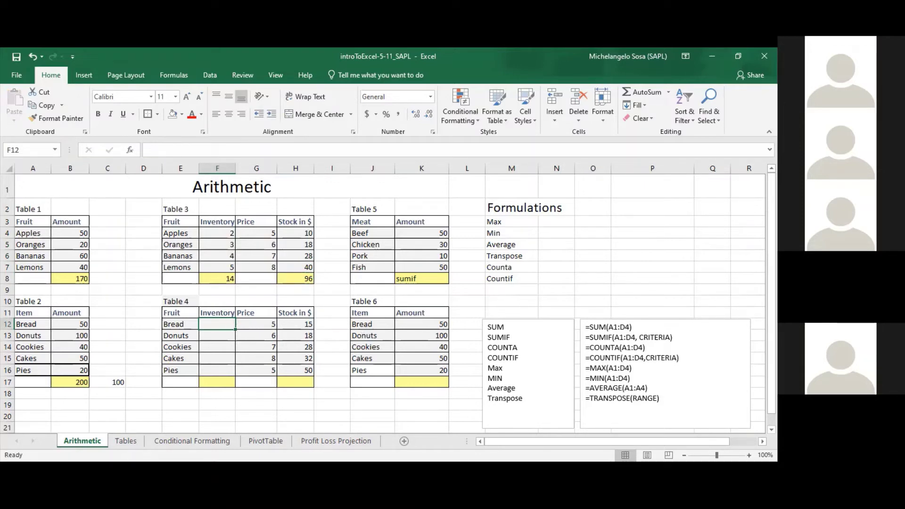
Enter the division formula =G12/H12 in F12 for the Bread inventory in Table 4
{"action": "left_click", "coordinate": [270, 325]}
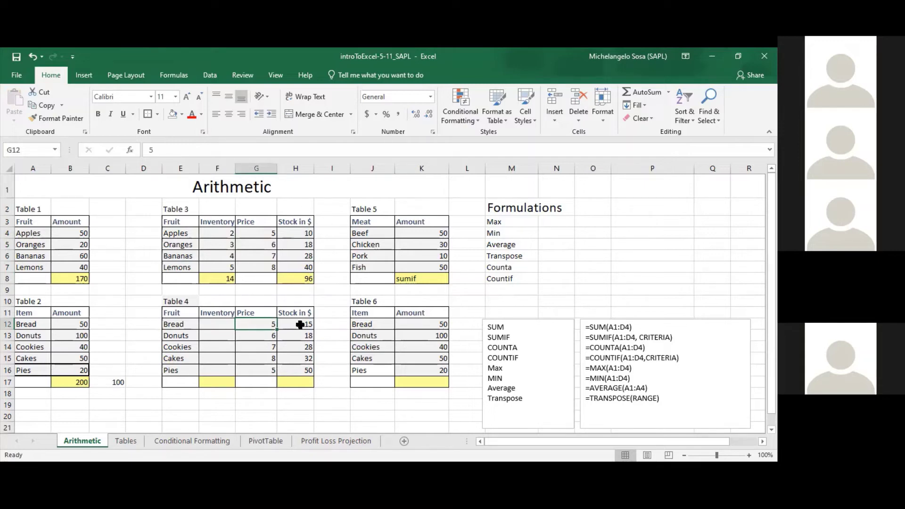
{"action": "left_click", "coordinate": [303, 324]}
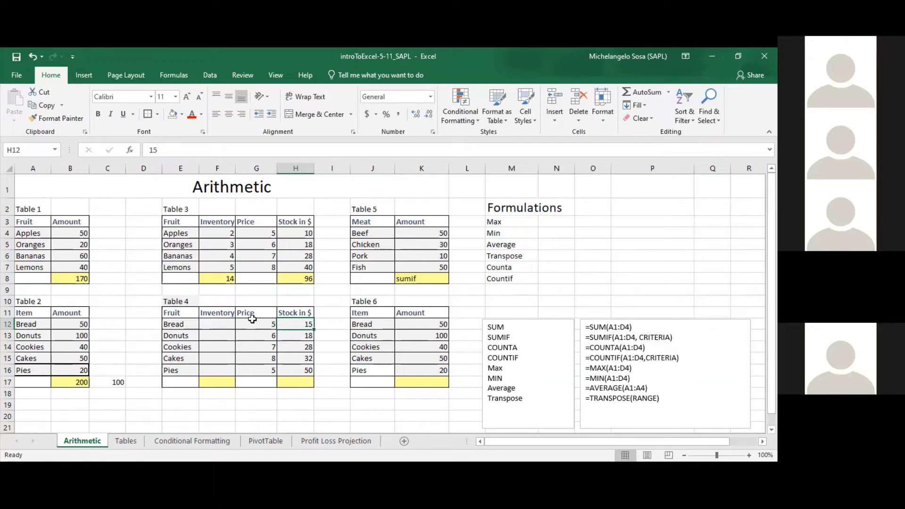
{"action": "left_click", "coordinate": [222, 324]}
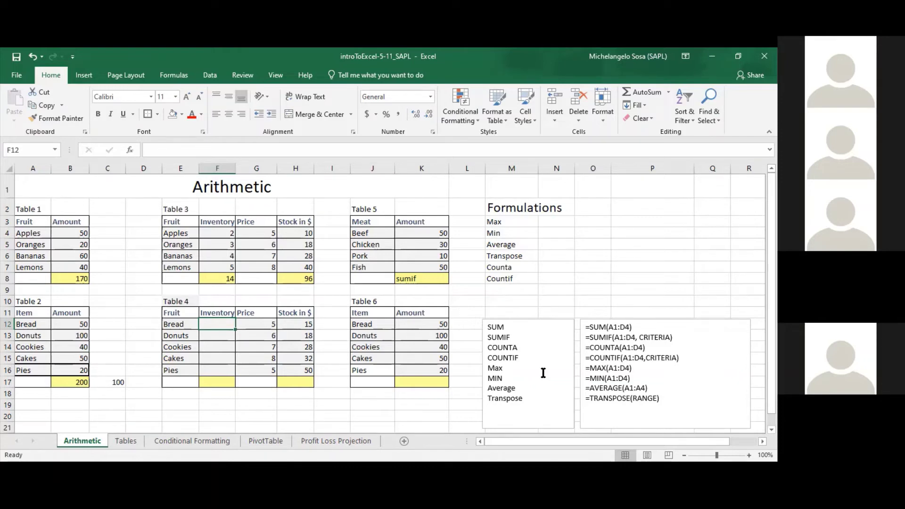
{"action": "type", "text": "="}
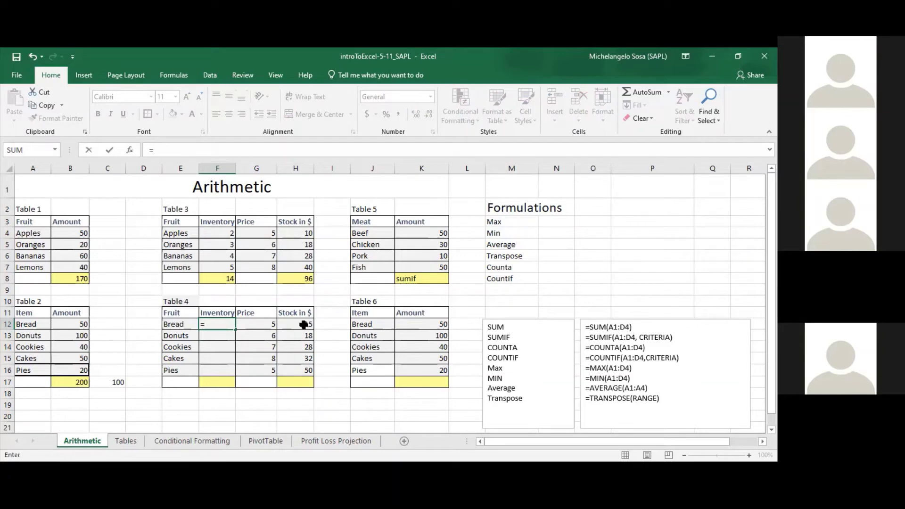
{"action": "left_click", "coordinate": [266, 325]}
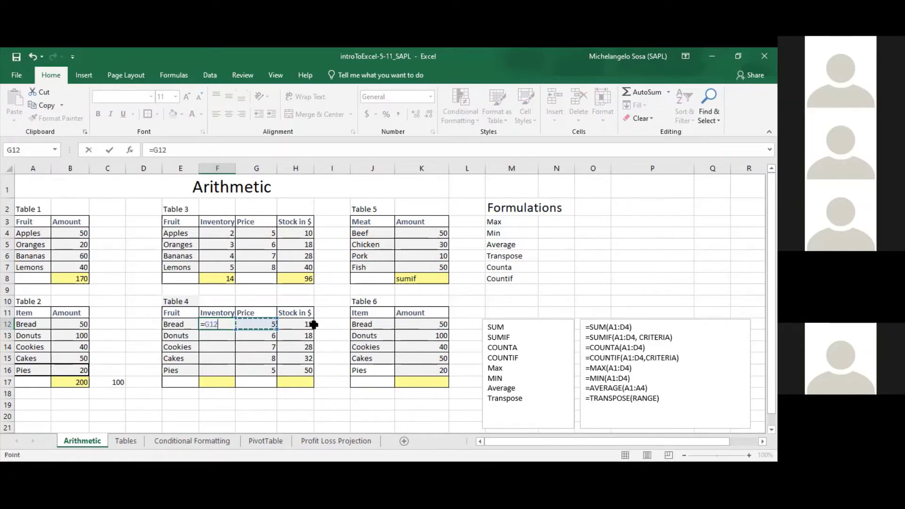
{"action": "type", "text": "/"}
{"action": "left_click", "coordinate": [294, 322]}
{"action": "left_click", "coordinate": [295, 323]}
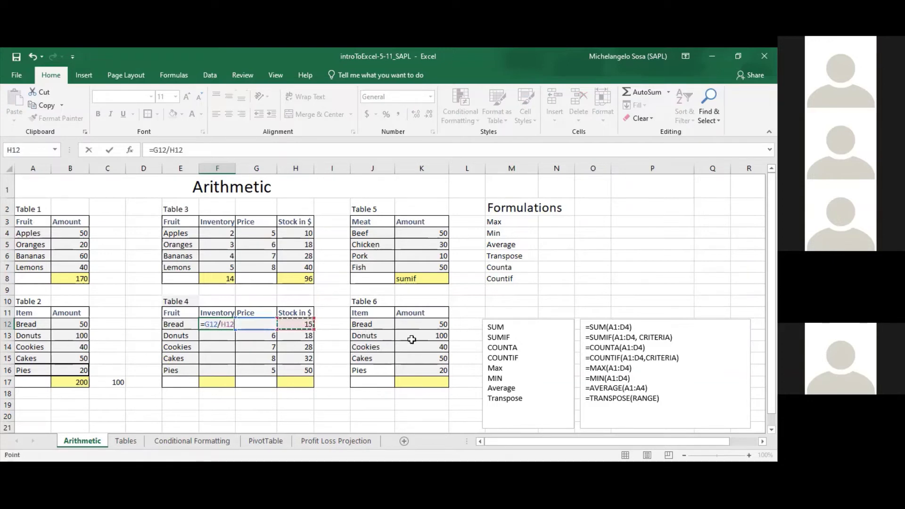
{"action": "key", "text": "Return"}
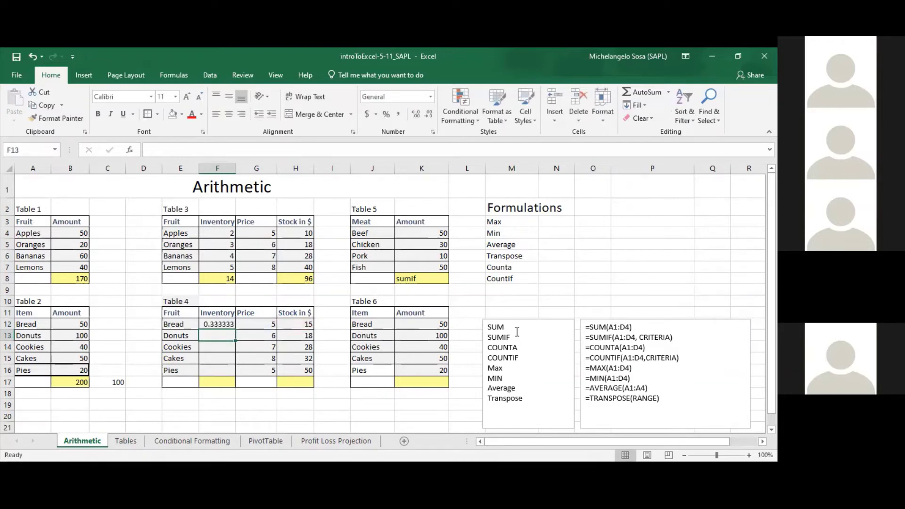
Format the Bread inventory cell F12 with the Number format
{"action": "left_click", "coordinate": [229, 323]}
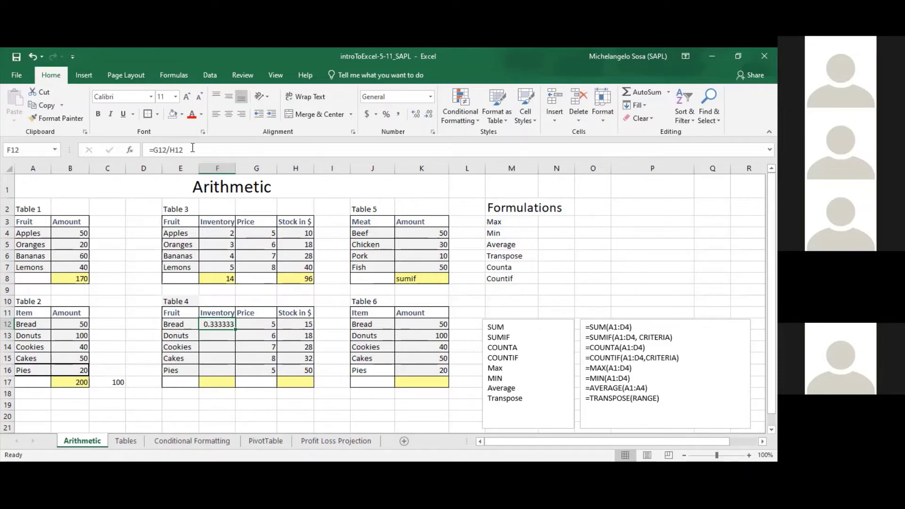
{"action": "left_click", "coordinate": [429, 97]}
{"action": "left_click", "coordinate": [410, 135]}
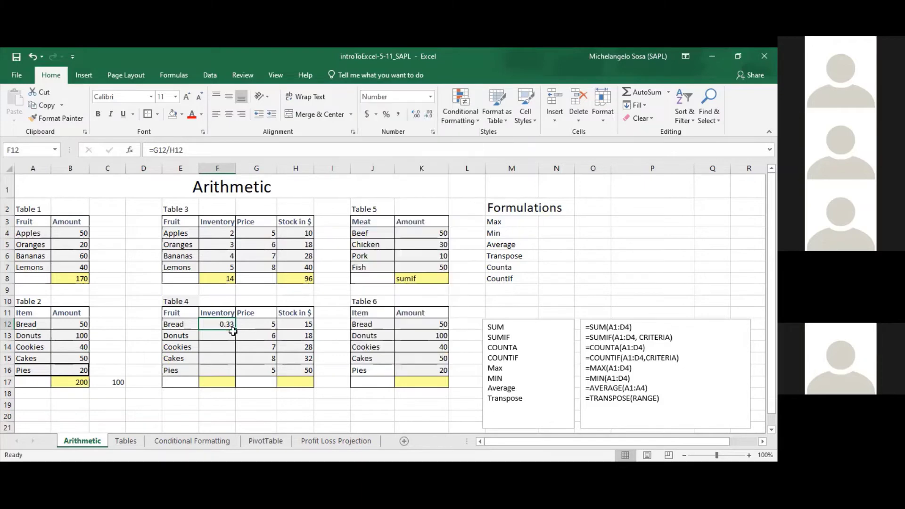
Correct the Bread inventory formula in F12 to =H12/G12, dividing Stock in $ by Price
{"action": "left_click", "coordinate": [255, 326]}
{"action": "left_click", "coordinate": [232, 326]}
{"action": "left_click", "coordinate": [168, 149]}
{"action": "left_click_drag", "start_coordinate": [167, 150], "coordinate": [150, 150]}
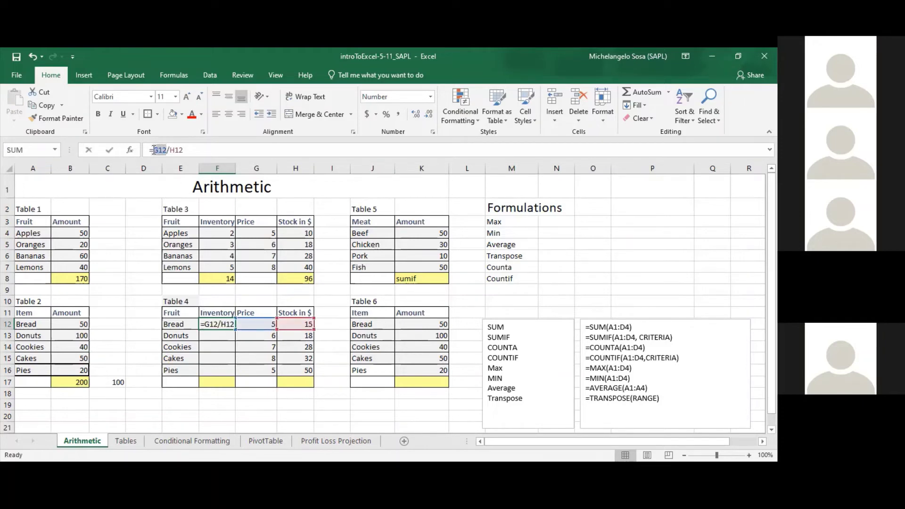
{"action": "key", "text": "Delete"}
{"action": "key", "text": "Delete"}
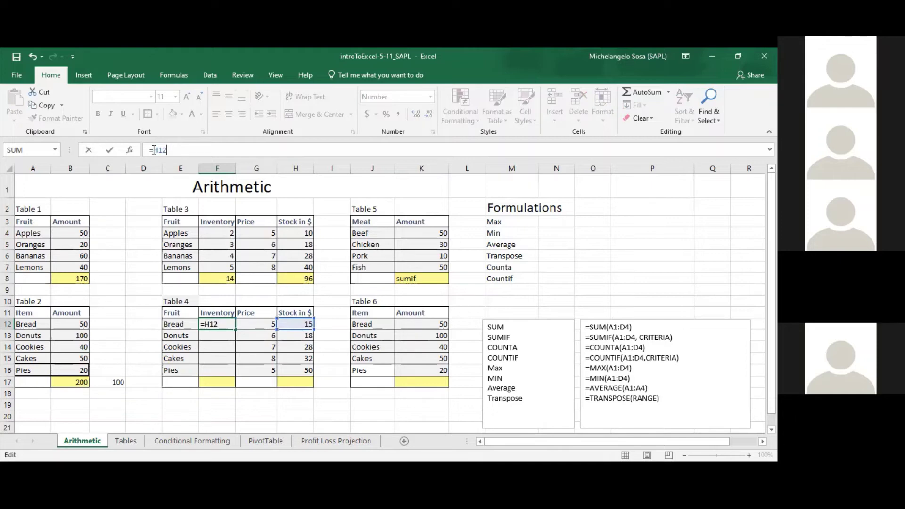
{"action": "left_click", "coordinate": [248, 325]}
{"action": "key", "text": "Return"}
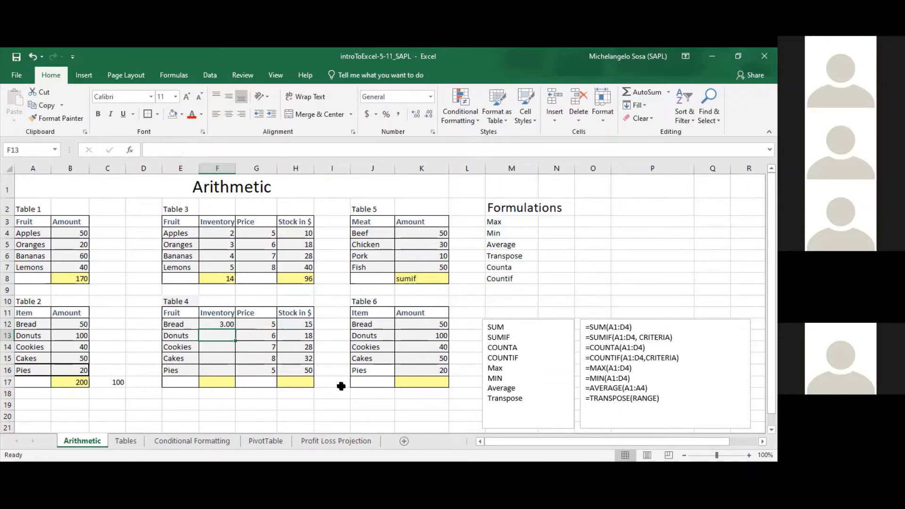
Reduce the Bread inventory cell F12 to zero decimal places
{"action": "left_click", "coordinate": [220, 325]}
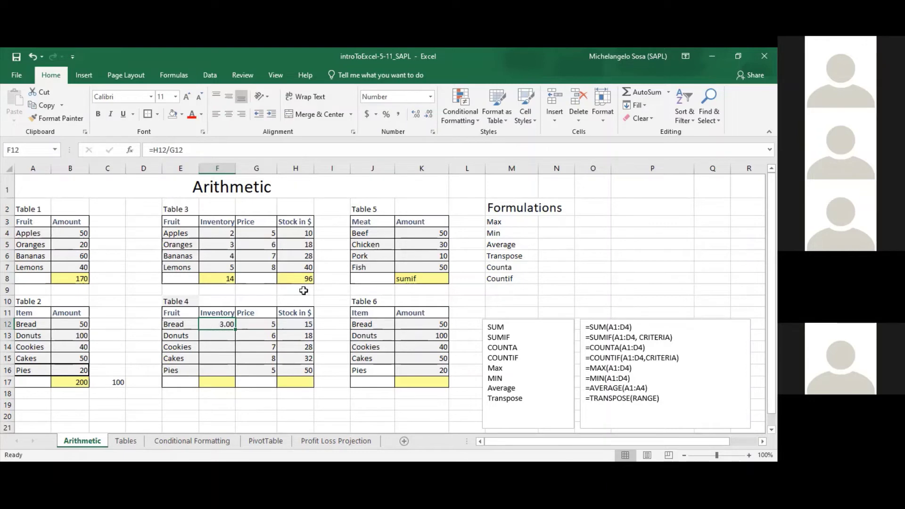
{"action": "left_click", "coordinate": [431, 114]}
{"action": "left_click", "coordinate": [431, 114]}
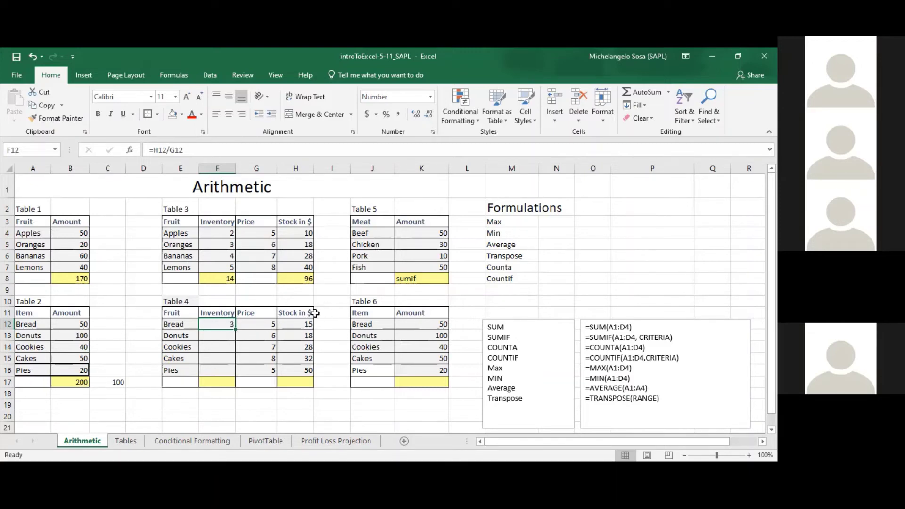
Copy the division formula from F12 into F13:F16 for the remaining Table 4 items
{"action": "left_click", "coordinate": [171, 150]}
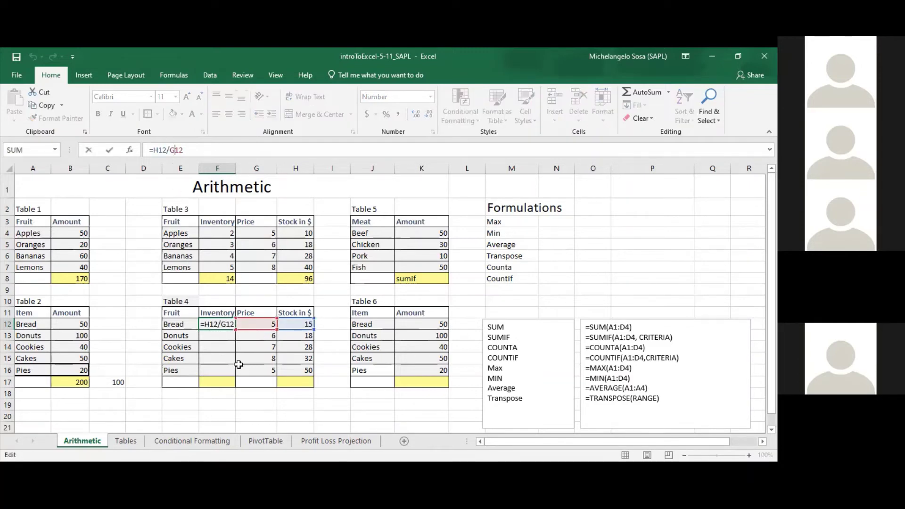
{"action": "key", "text": "Return"}
{"action": "left_click", "coordinate": [216, 327]}
{"action": "key", "text": "ctrl+c"}
{"action": "left_click_drag", "start_coordinate": [222, 335], "coordinate": [230, 370]}
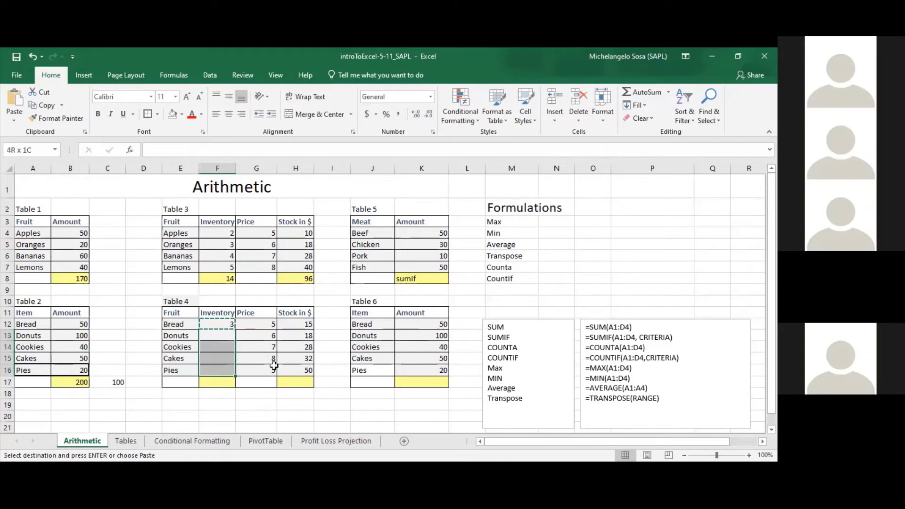
{"action": "key", "text": "ctrl+v"}
{"action": "left_click", "coordinate": [317, 346]}
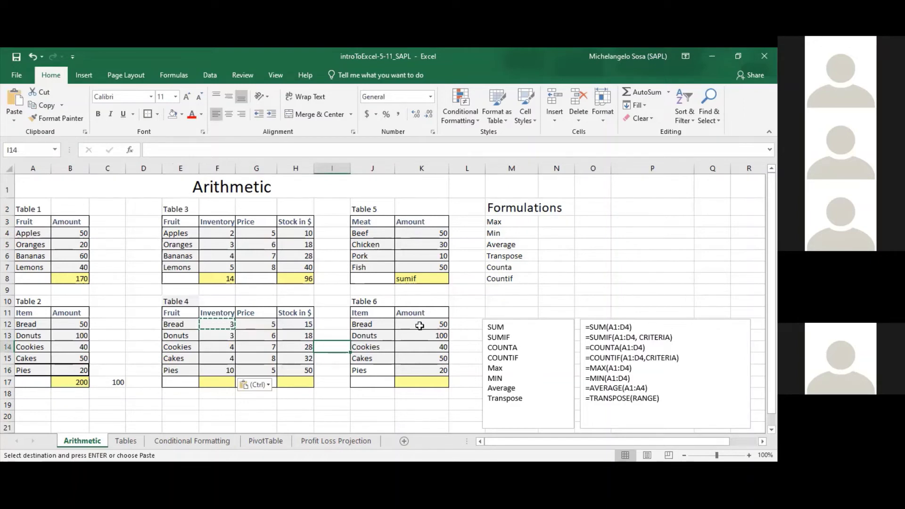
Copy the SUM formula from H8 into H17 for the Table 4 Stock in $ total, and check the column's values
{"action": "left_click", "coordinate": [306, 382]}
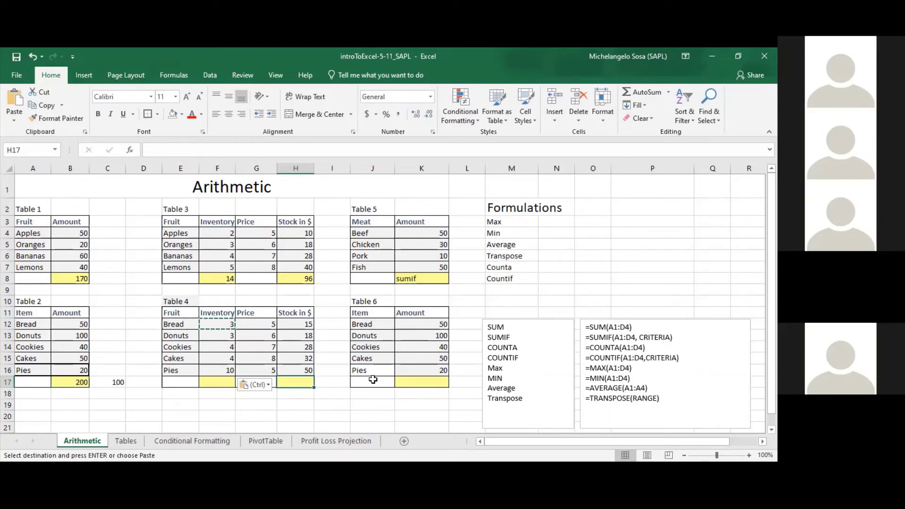
{"action": "left_click", "coordinate": [296, 276]}
{"action": "key", "text": "ctrl+c"}
{"action": "left_click", "coordinate": [307, 380]}
{"action": "key", "text": "ctrl+v"}
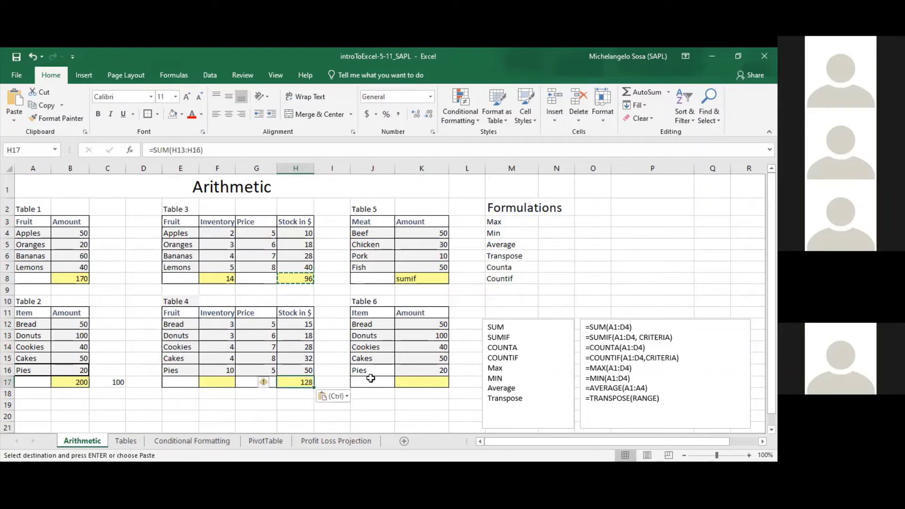
{"action": "left_click", "coordinate": [331, 336]}
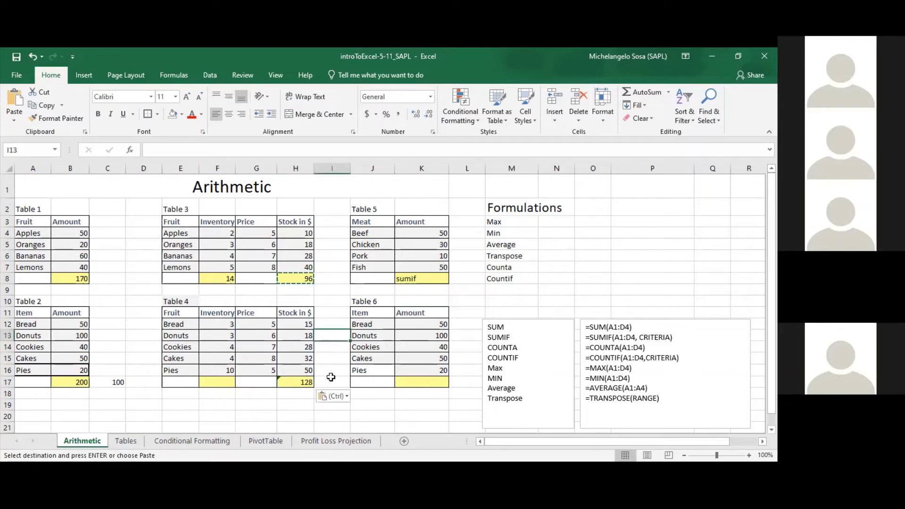
{"action": "left_click_drag", "start_coordinate": [299, 324], "coordinate": [306, 370]}
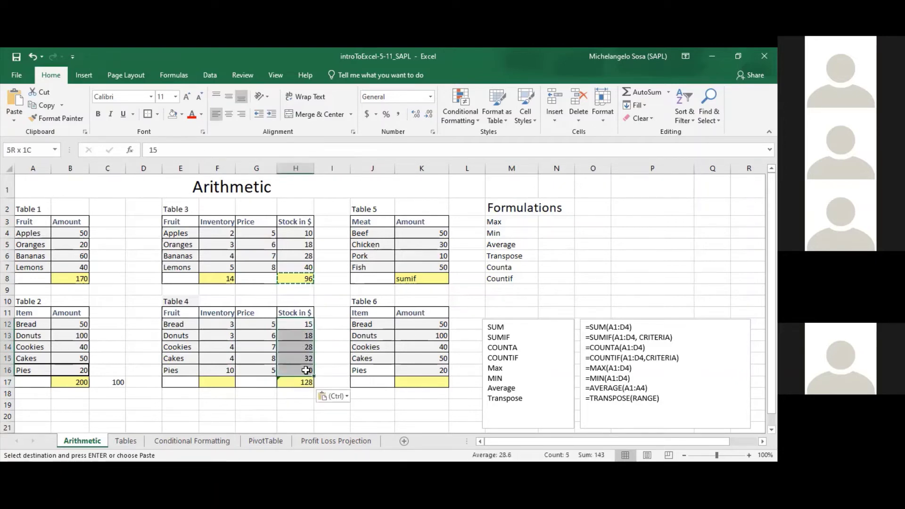
Copy the SUM formula from H17 into F17 for the Table 4 Inventory total
{"action": "left_click", "coordinate": [283, 382]}
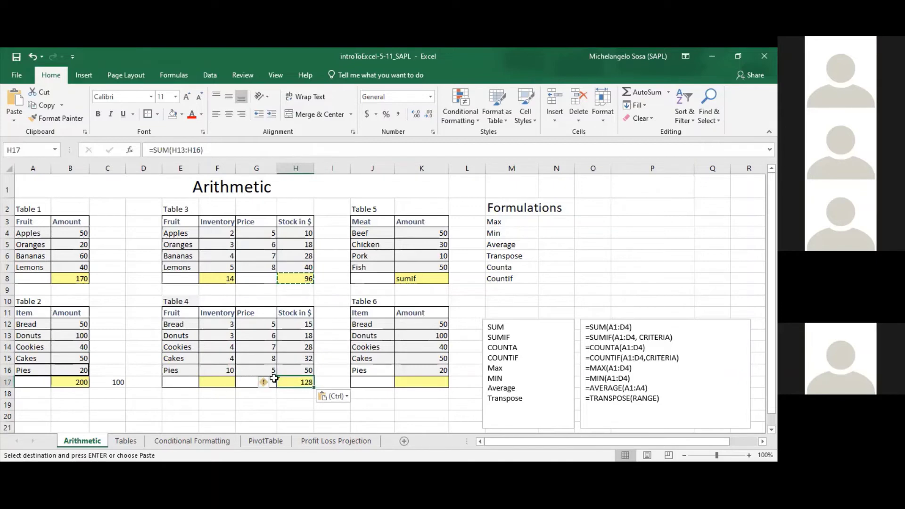
{"action": "key", "text": "ctrl+c"}
{"action": "left_click", "coordinate": [218, 383]}
{"action": "key", "text": "ctrl+v"}
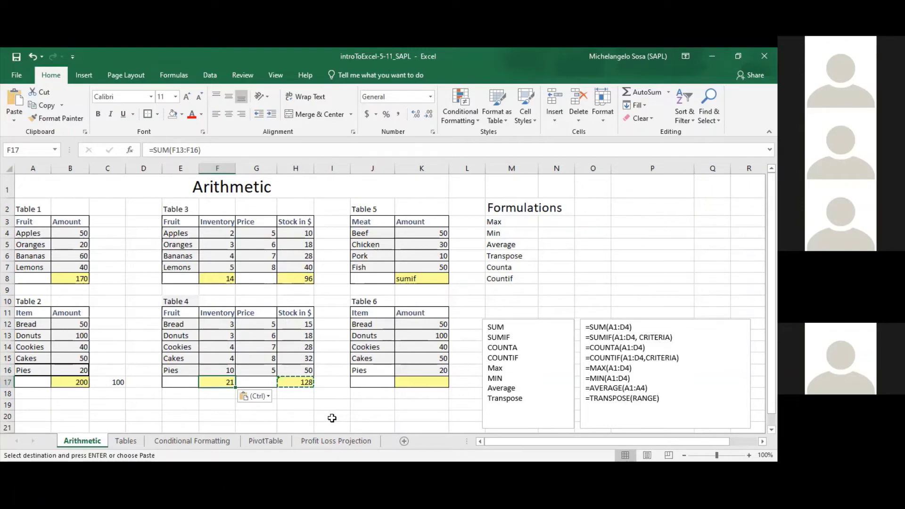
Widen column N next to the Formulations labels
{"action": "left_click", "coordinate": [558, 221]}
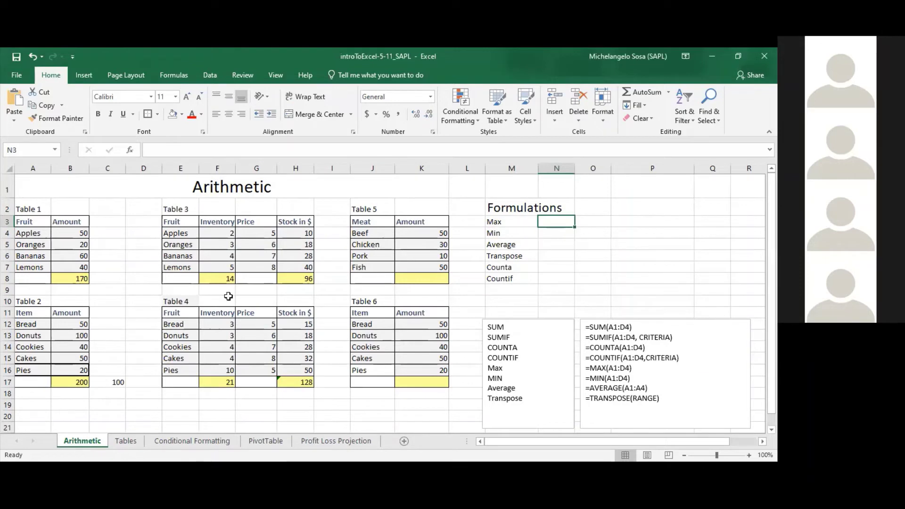
{"action": "left_click_drag", "start_coordinate": [511, 222], "coordinate": [510, 279]}
{"action": "left_click", "coordinate": [555, 222]}
{"action": "left_click_drag", "start_coordinate": [574, 166], "coordinate": [611, 178]}
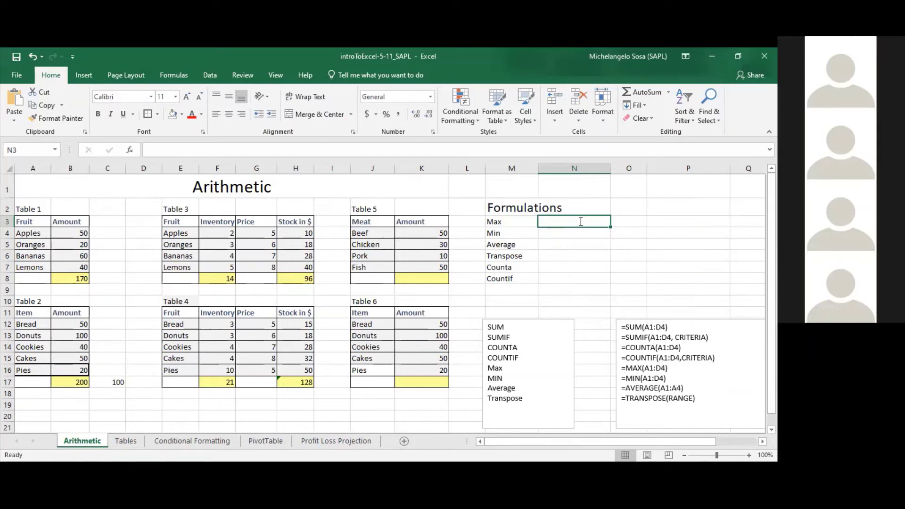
{"action": "type", "text": "=m"}
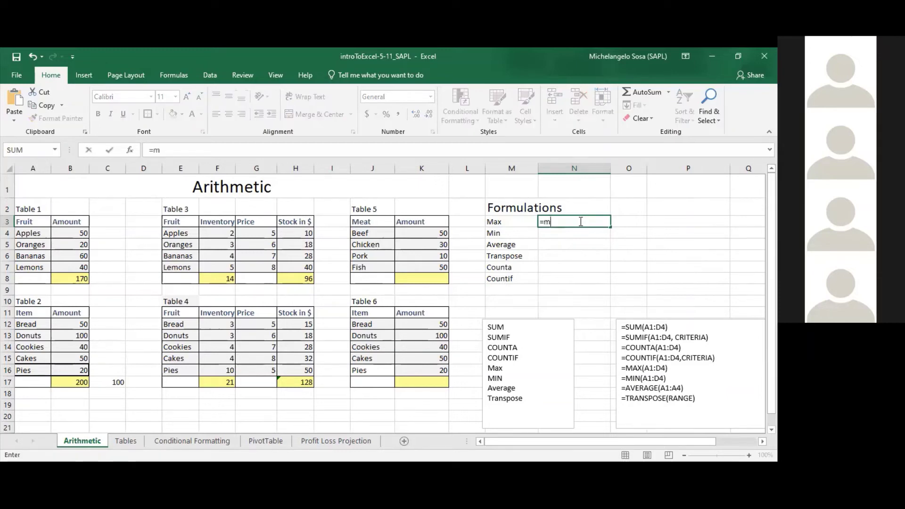
{"action": "type", "text": "ax"}
{"action": "key", "text": "Escape"}
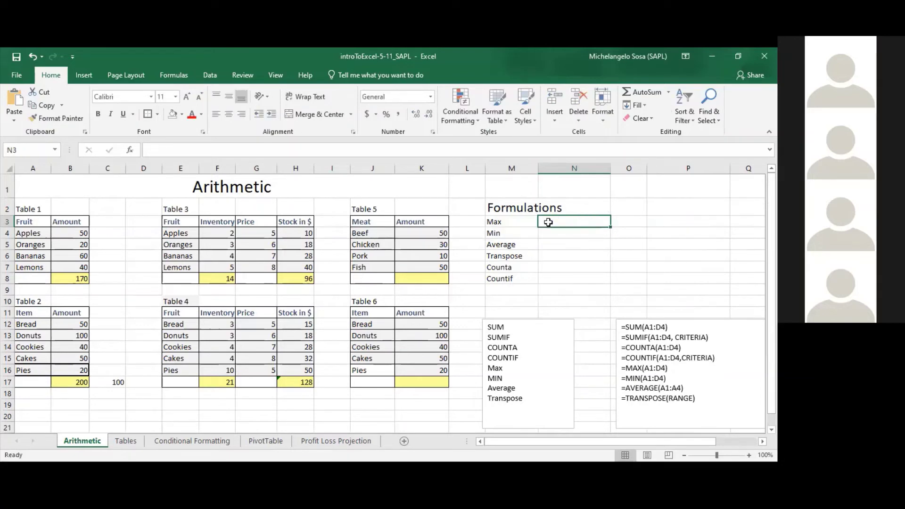
Enter the formula =MAX(K4:K7) in N3 to find the largest Table 5 amount
{"action": "left_click", "coordinate": [513, 224]}
{"action": "left_click", "coordinate": [568, 221]}
{"action": "type", "text": "="}
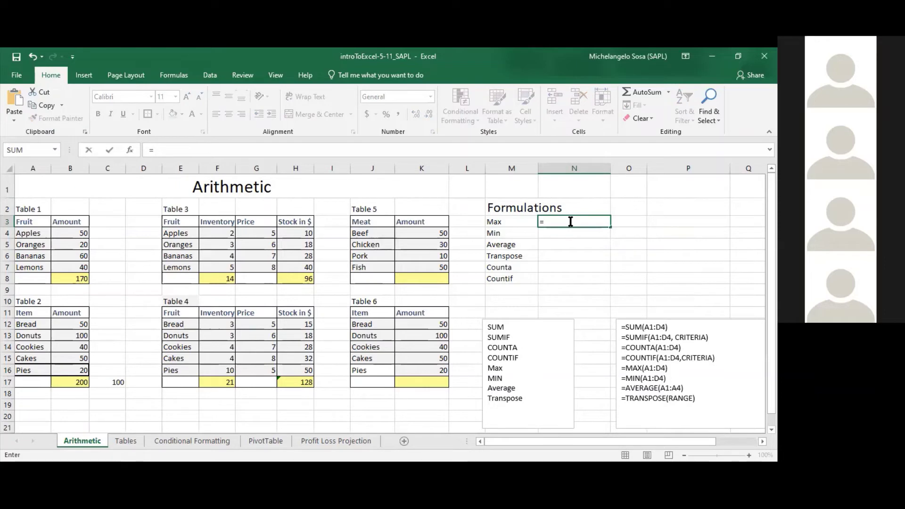
{"action": "type", "text": "max"}
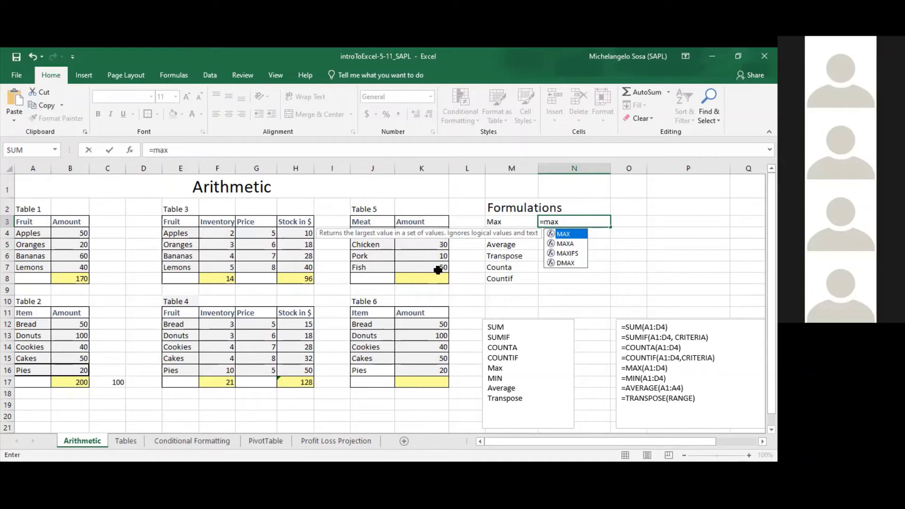
{"action": "type", "text": "("}
{"action": "left_click", "coordinate": [441, 235]}
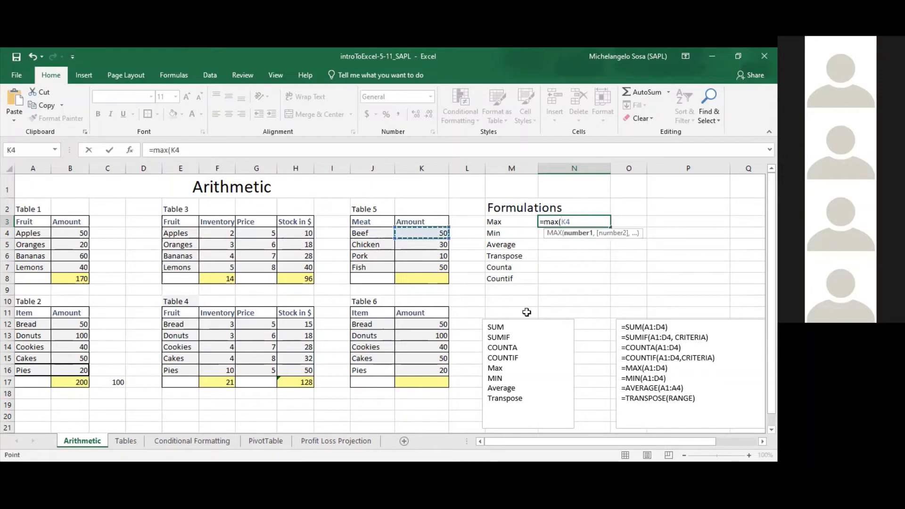
{"action": "key", "text": "ctrl+shift+Down"}
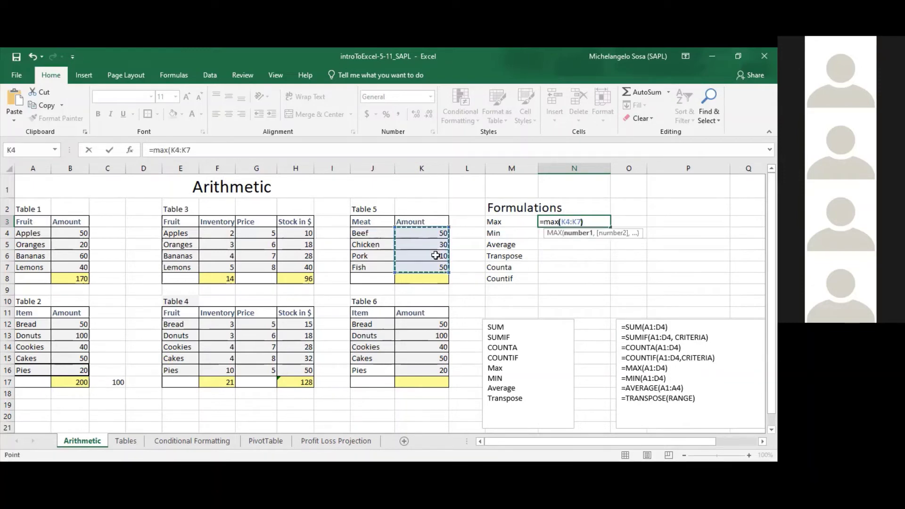
{"action": "key", "text": "Return"}
Add the Table 6 amounts to the formula in N3, making it =MAX(K4:K7,K12:K16)
{"action": "left_click", "coordinate": [606, 218]}
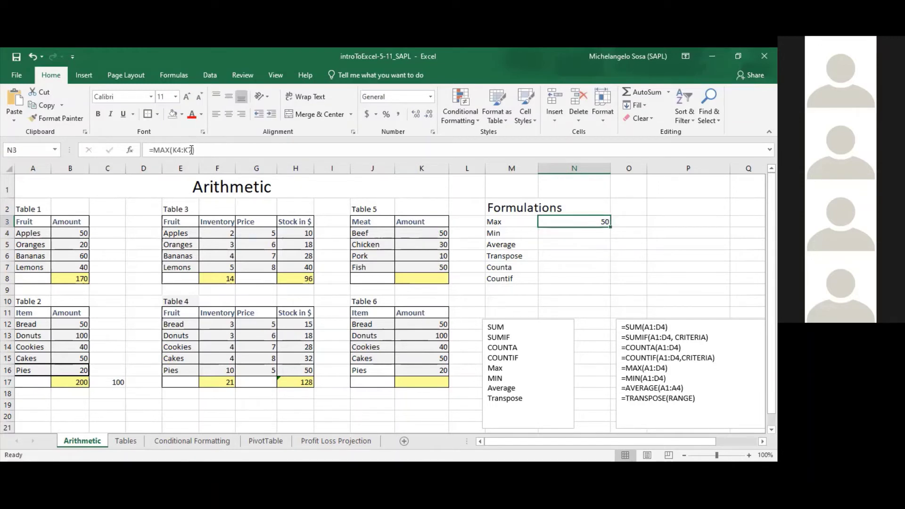
{"action": "left_click", "coordinate": [289, 145]}
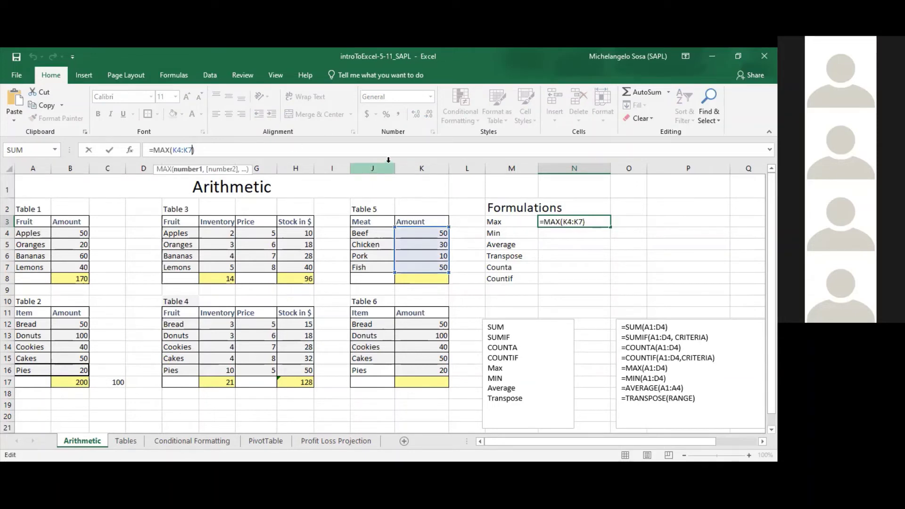
{"action": "type", "text": ","}
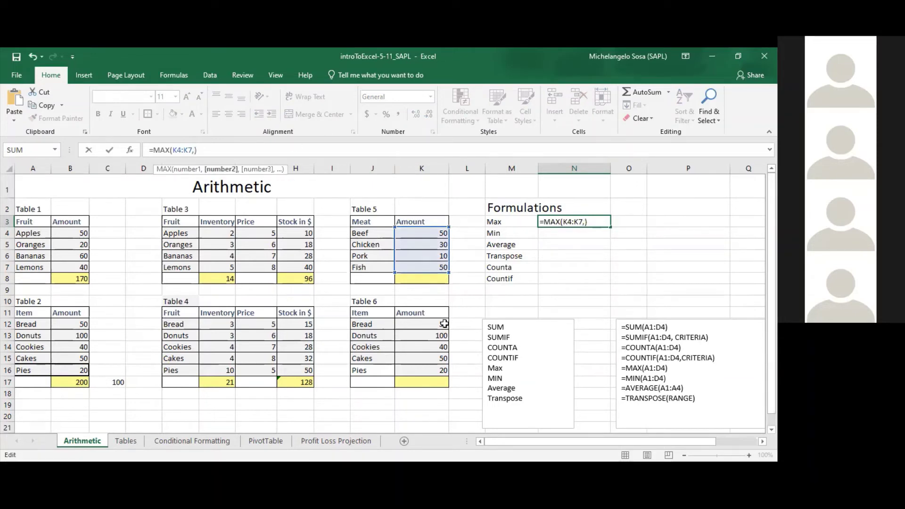
{"action": "left_click", "coordinate": [428, 322]}
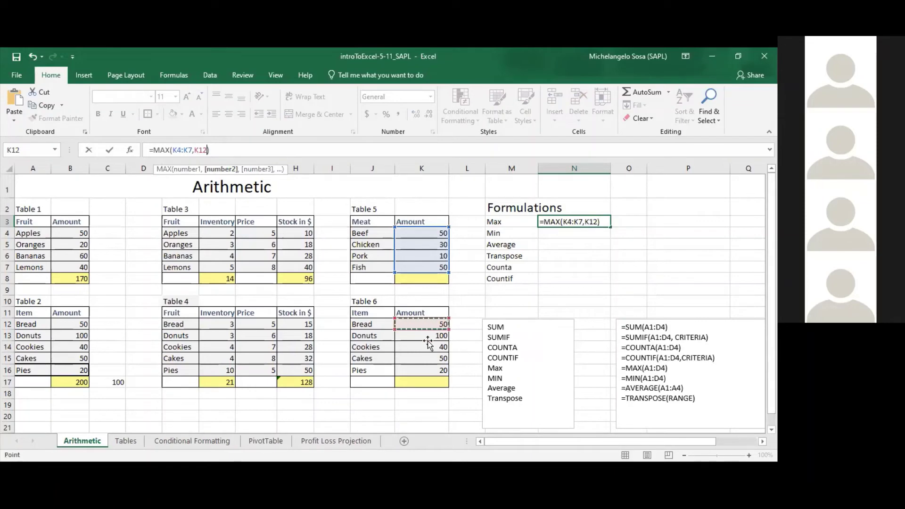
{"action": "left_click", "coordinate": [431, 371], "text": "shift"}
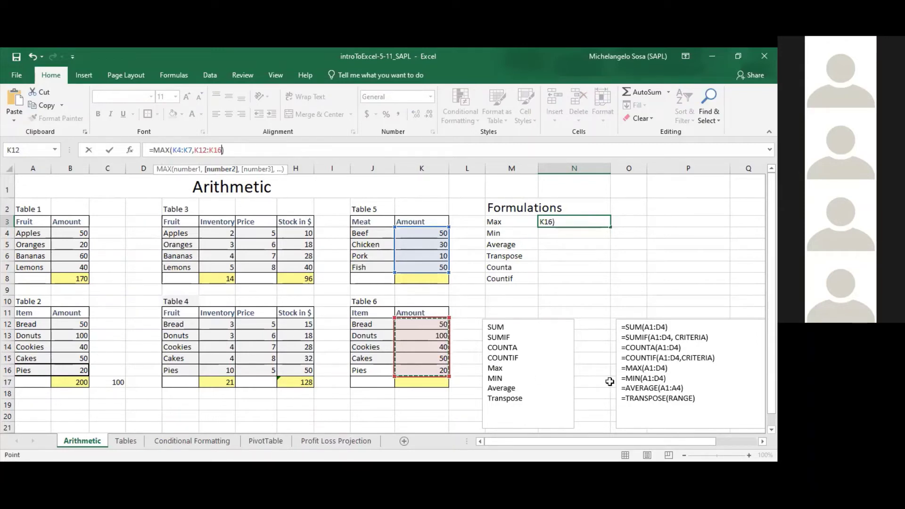
{"action": "key", "text": "Return"}
{"action": "left_click", "coordinate": [607, 219]}
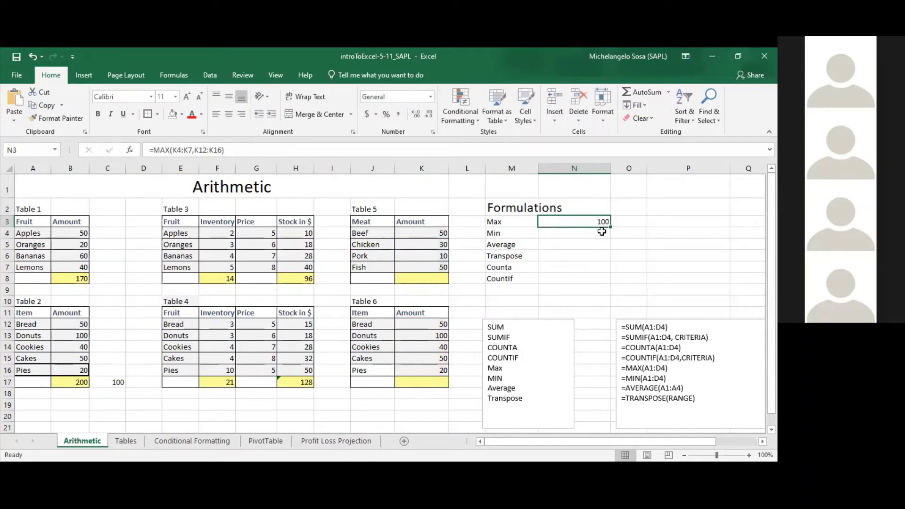
Copy the MAX formula from N3 into the Min cell N4
{"action": "left_click", "coordinate": [596, 237]}
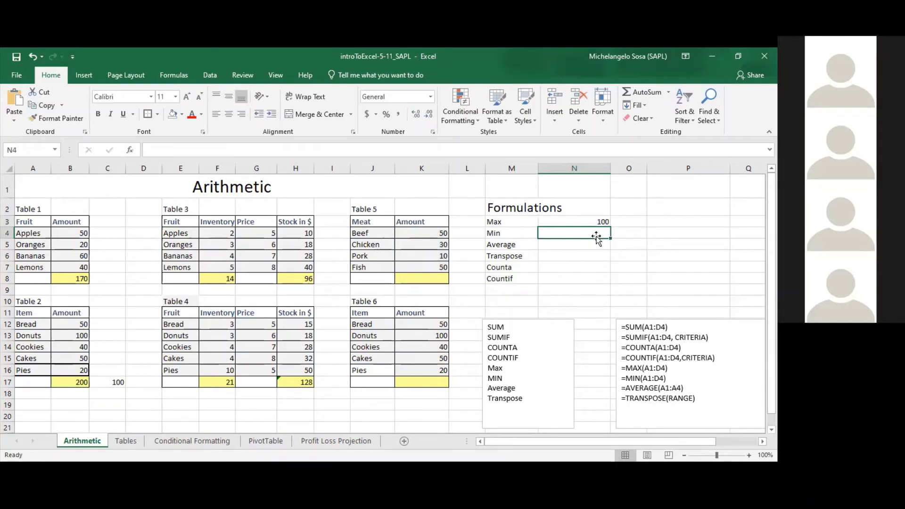
{"action": "left_click", "coordinate": [602, 221]}
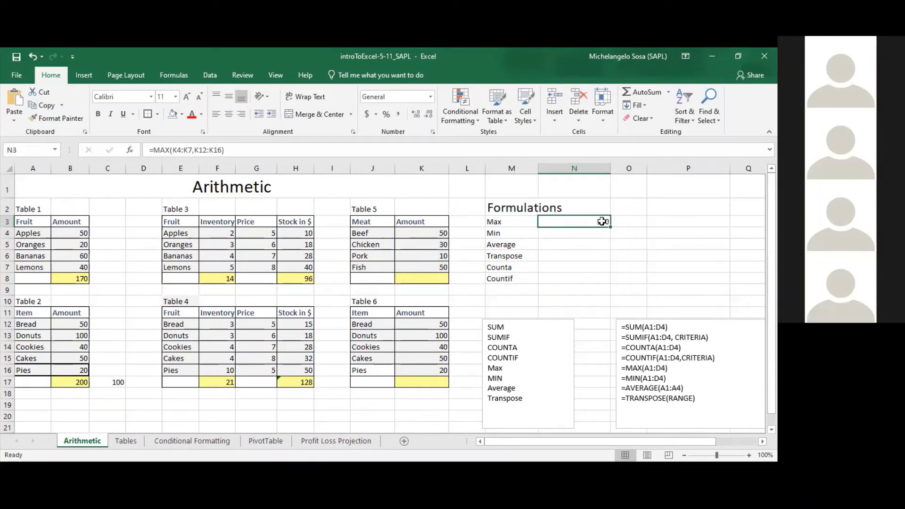
{"action": "key", "text": "ctrl+c"}
{"action": "left_click", "coordinate": [602, 236]}
{"action": "key", "text": "ctrl+v"}
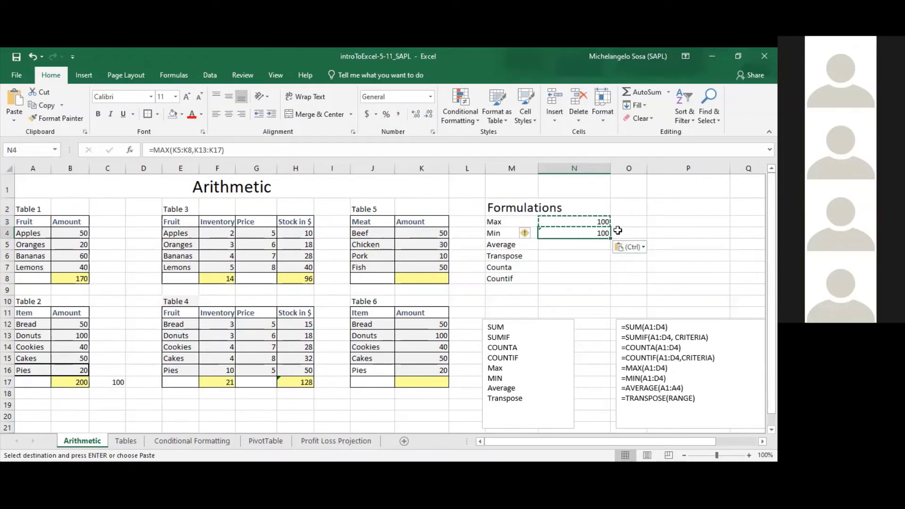
Replace MAX with MIN in the N4 formula, making it =MIN(K5:K8,K13:K17)
{"action": "left_click", "coordinate": [166, 150]}
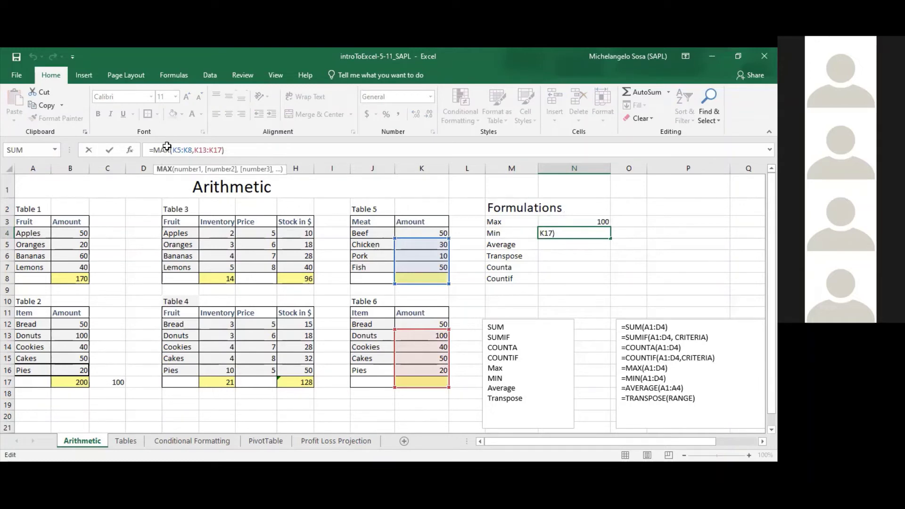
{"action": "key", "text": "BackSpace"}
{"action": "key", "text": "BackSpace"}
{"action": "key", "text": "BackSpace"}
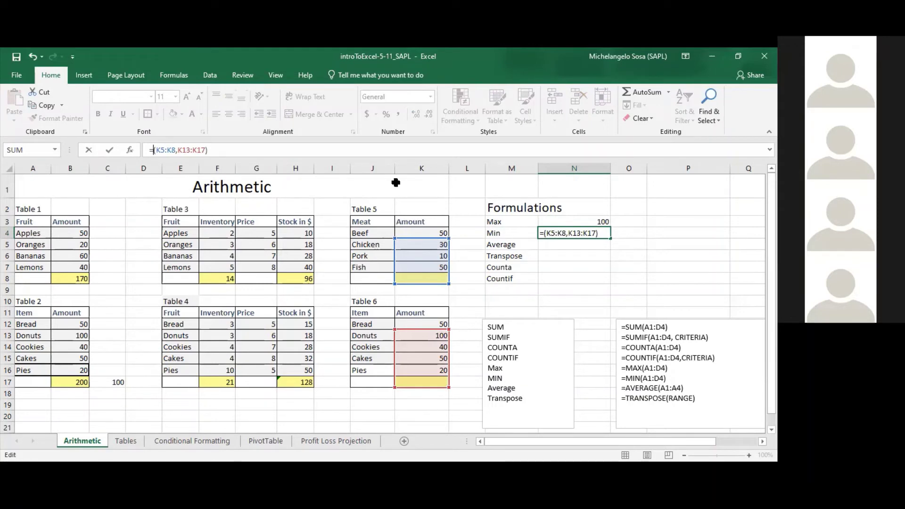
{"action": "type", "text": "MIN"}
{"action": "key", "text": "Return"}
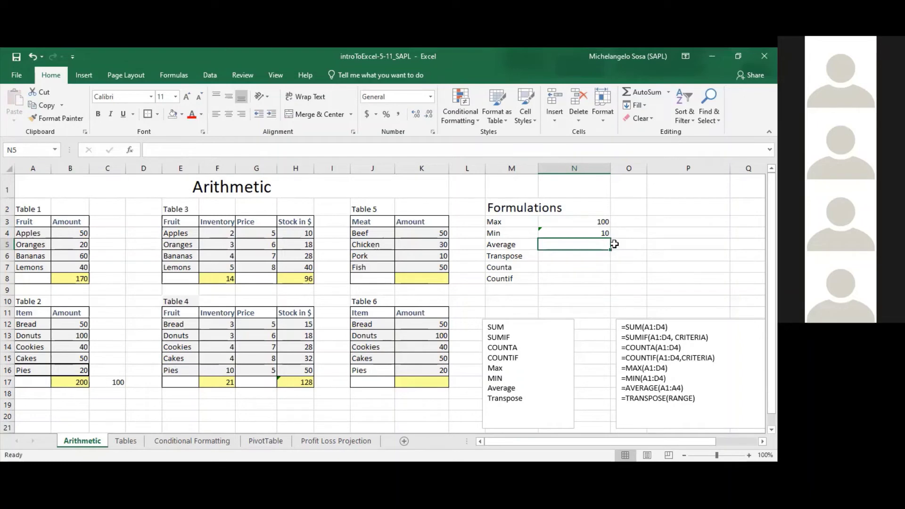
{"action": "left_click", "coordinate": [641, 244]}
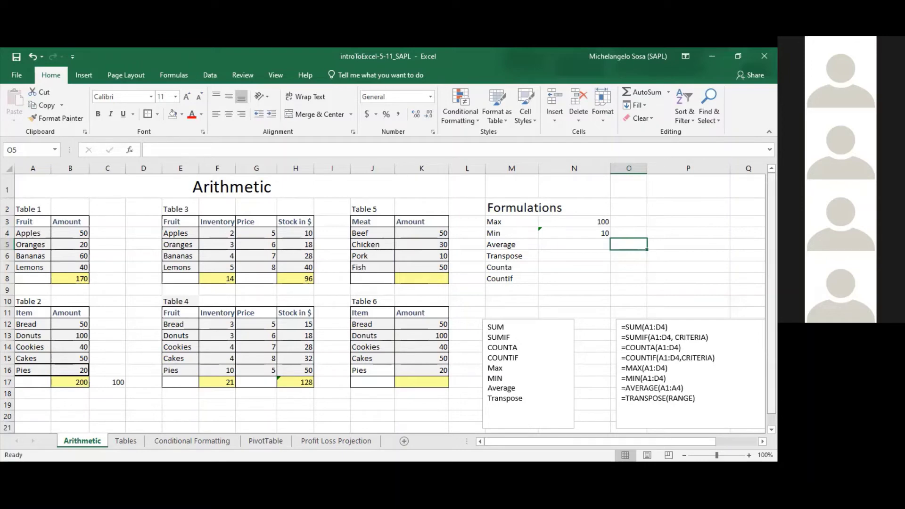
Enter the formula =AVERAGE(K4:K7) in N5 to average the Table 5 amounts
{"action": "left_click", "coordinate": [574, 244]}
{"action": "type", "text": "="}
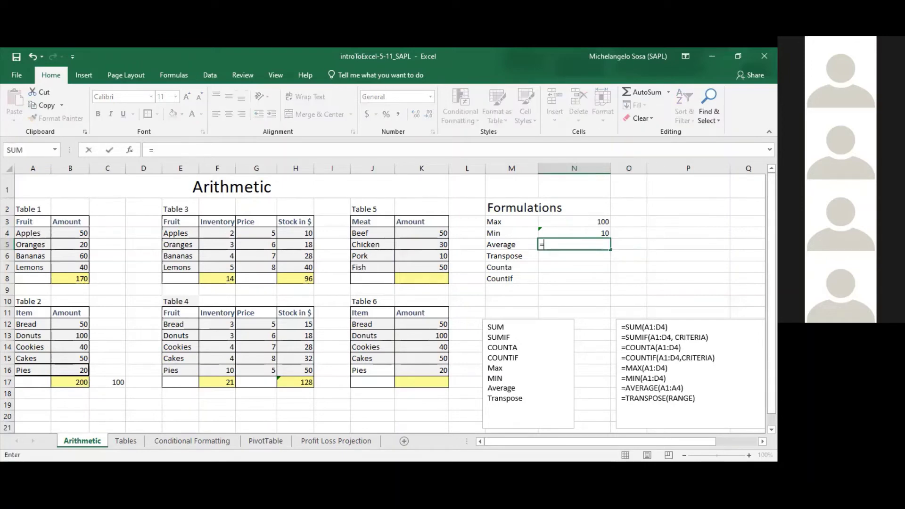
{"action": "type", "text": "a"}
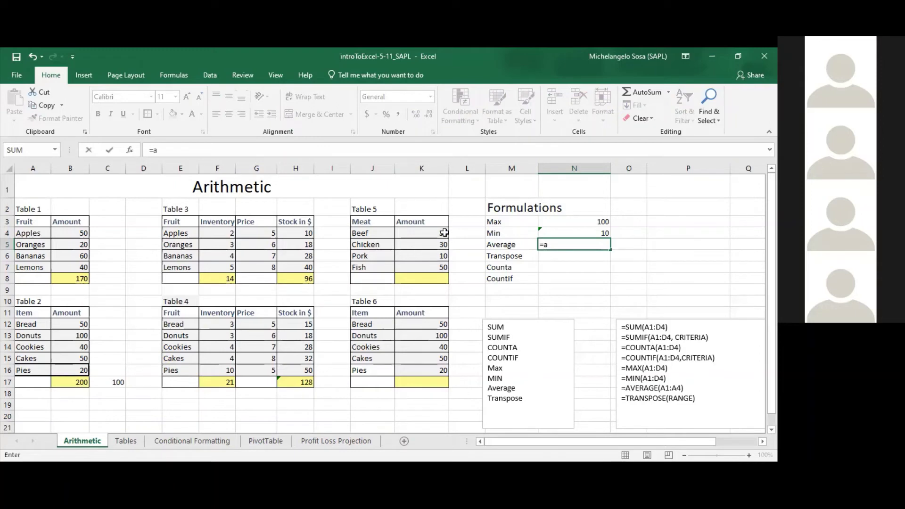
{"action": "type", "text": "verage("}
{"action": "key", "text": "Up"}
{"action": "key", "text": "Left"}
{"action": "key", "text": "Left"}
{"action": "key", "text": "Left"}
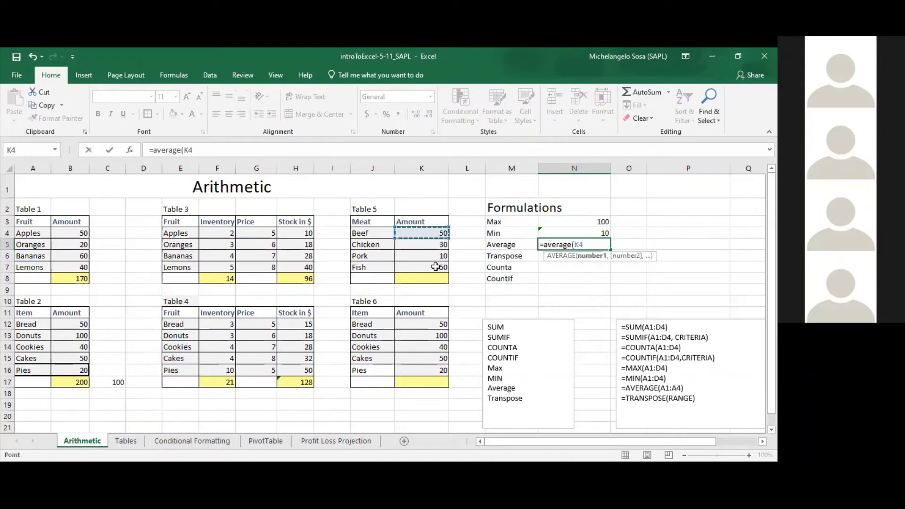
{"action": "key", "text": "shift+Down"}
{"action": "key", "text": "shift+Down"}
{"action": "key", "text": "shift+Down"}
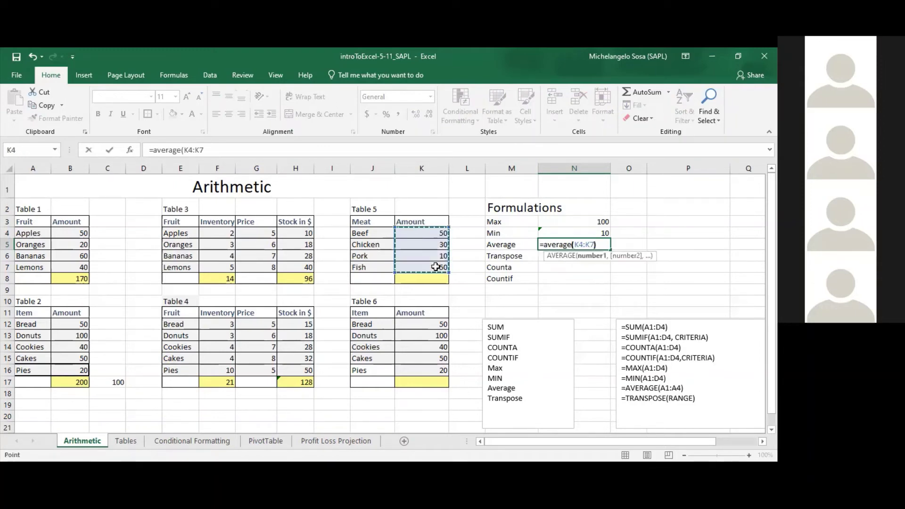
{"action": "key", "text": "Return"}
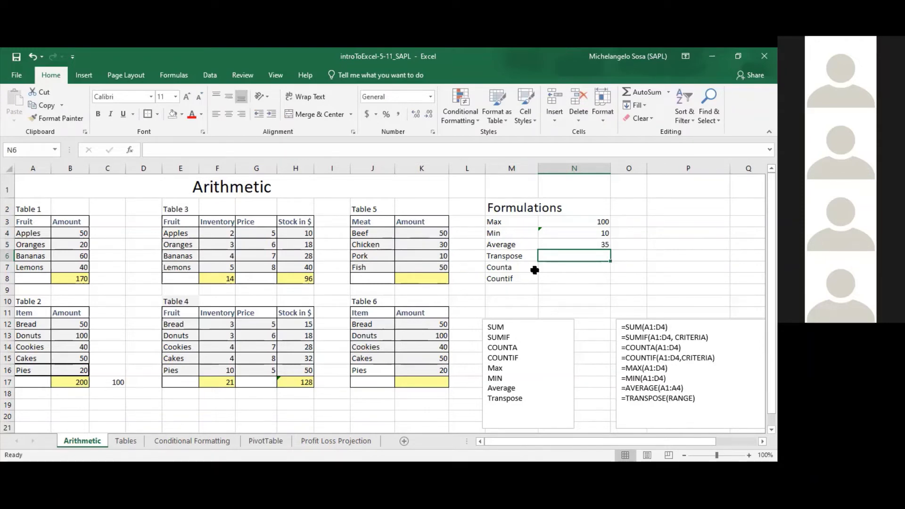
Review the Table 5 headings and meat entries as the source for a transposition
{"action": "left_click", "coordinate": [507, 256]}
{"action": "left_click", "coordinate": [551, 257]}
{"action": "left_click", "coordinate": [681, 222]}
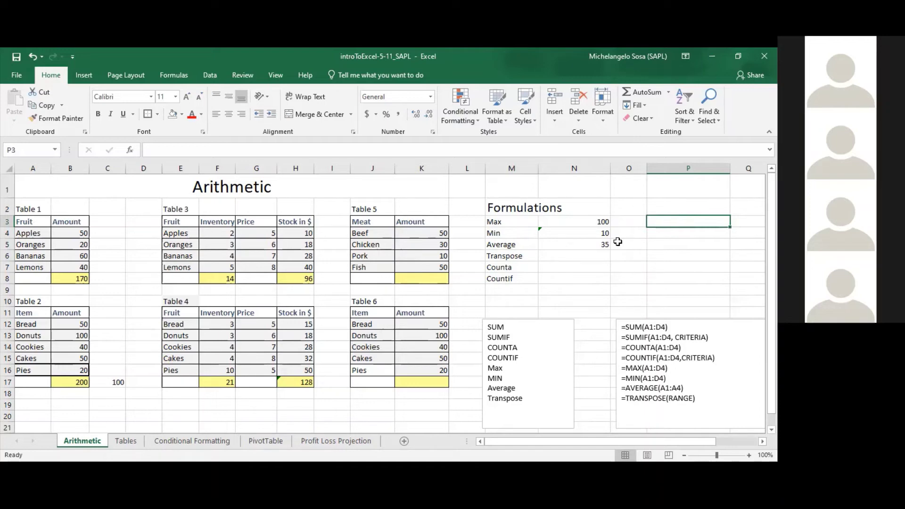
{"action": "left_click", "coordinate": [373, 221]}
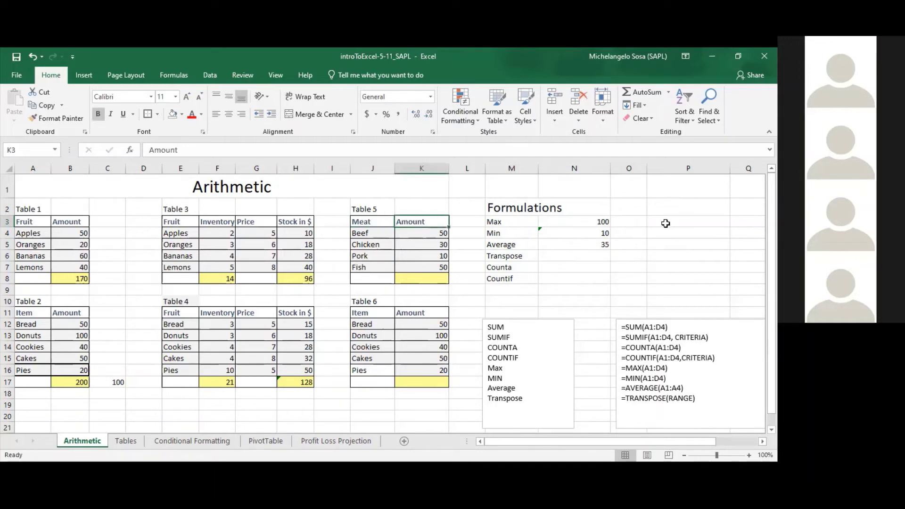
{"action": "left_click", "coordinate": [363, 232]}
{"action": "left_click", "coordinate": [367, 244]}
{"action": "left_click", "coordinate": [365, 255]}
{"action": "left_click", "coordinate": [365, 267]}
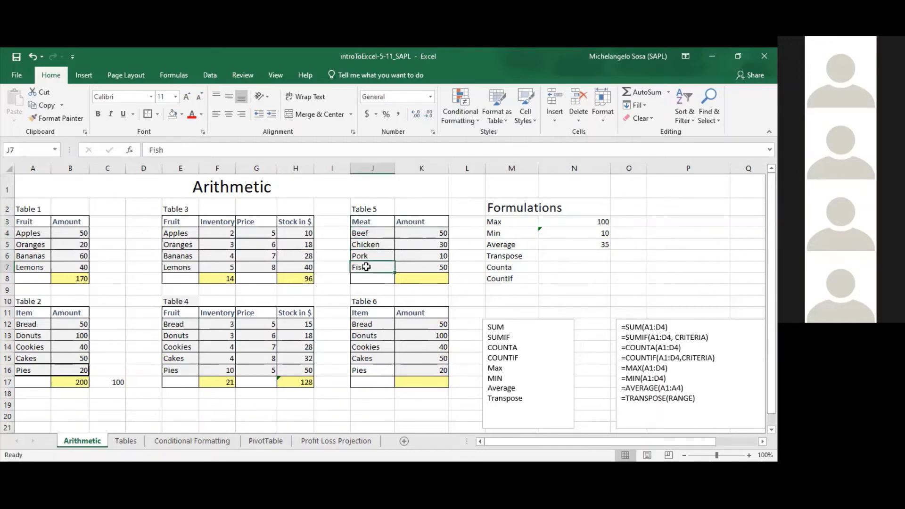
Try to transpose Table 5 into P3 with the formula =TRANSPOSE(J3:K8)
{"action": "left_click", "coordinate": [669, 230]}
{"action": "left_click", "coordinate": [672, 221]}
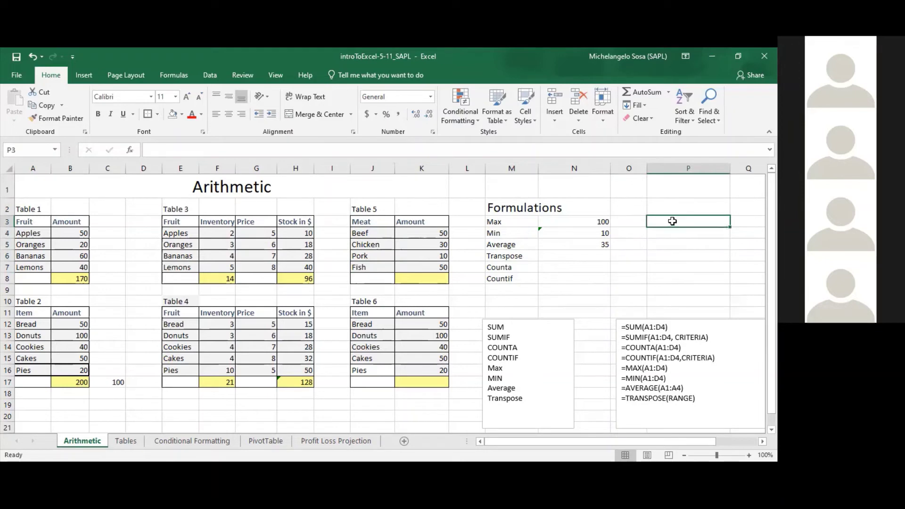
{"action": "type", "text": "="}
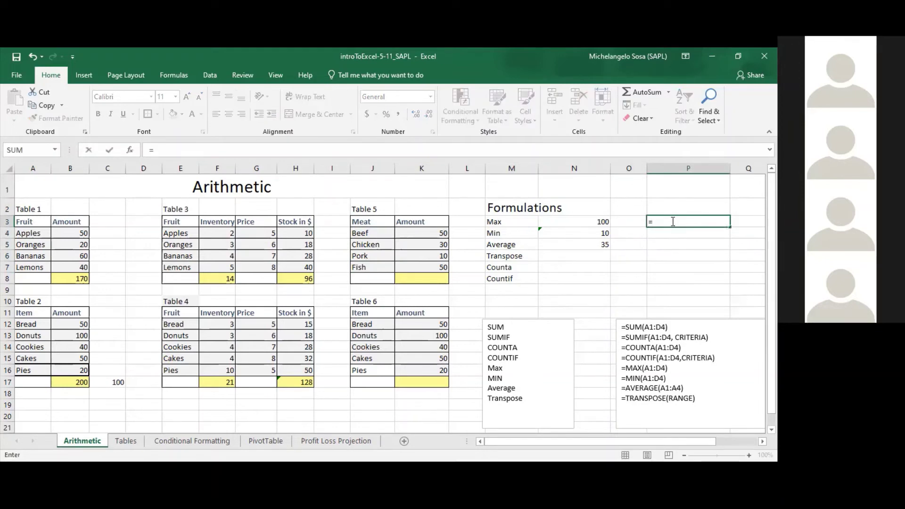
{"action": "type", "text": "tran"}
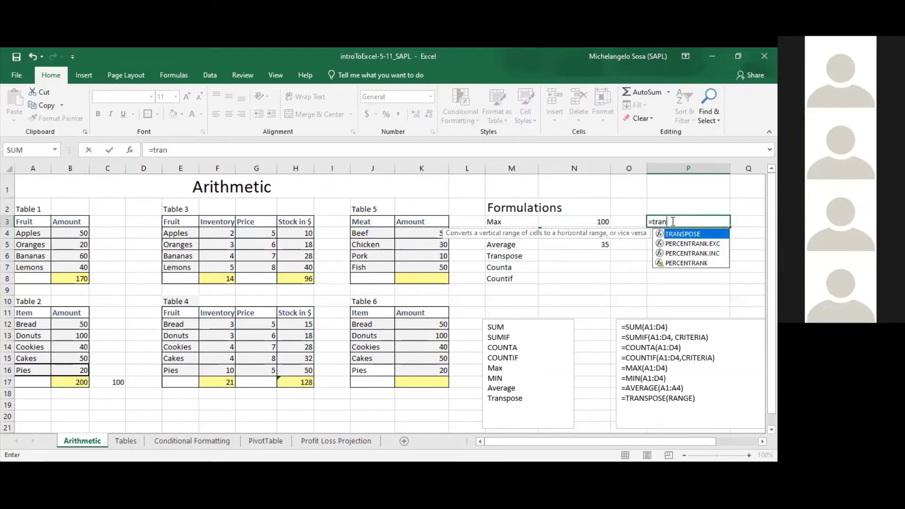
{"action": "type", "text": "sp"}
{"action": "key", "text": "Return"}
{"action": "left_click", "coordinate": [672, 221]}
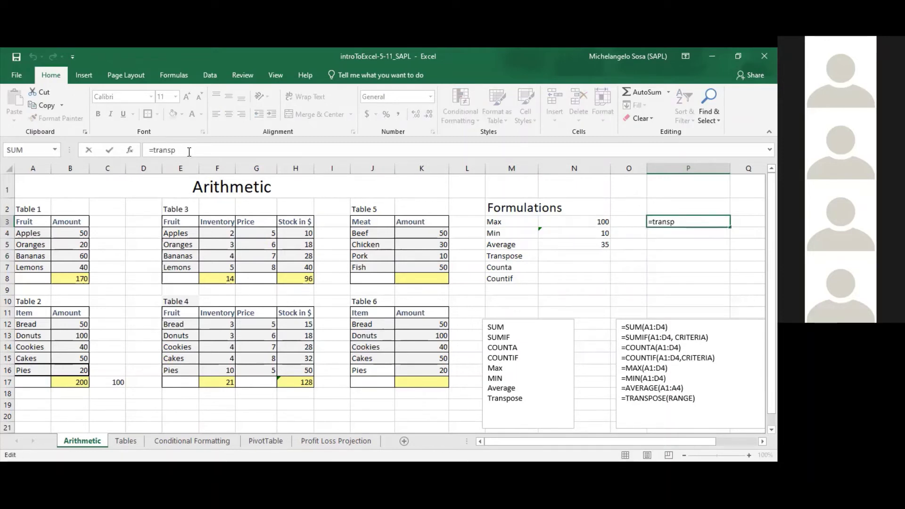
{"action": "type", "text": "ose("}
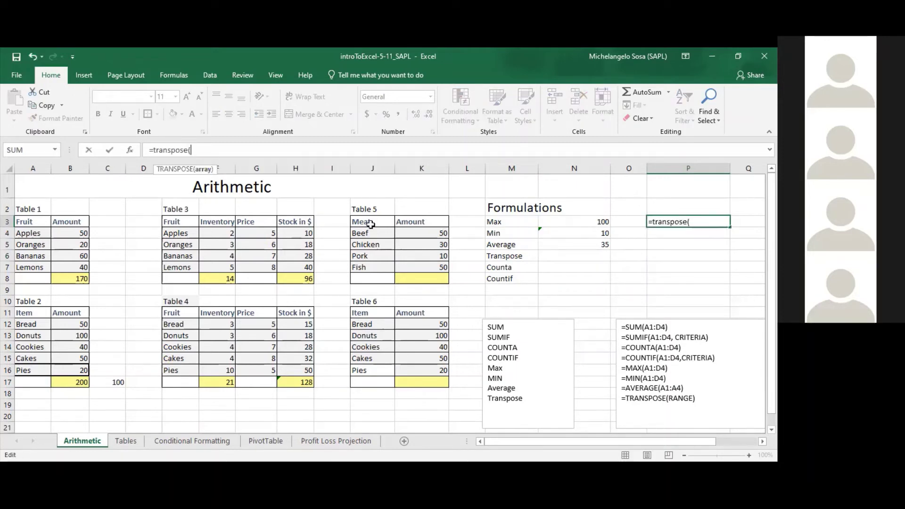
{"action": "left_click", "coordinate": [372, 222]}
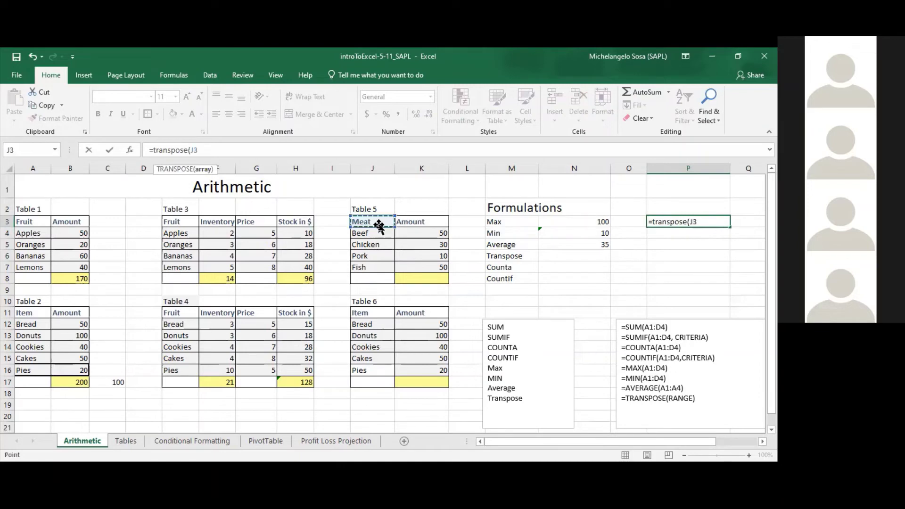
{"action": "left_click", "coordinate": [422, 277], "text": "shift"}
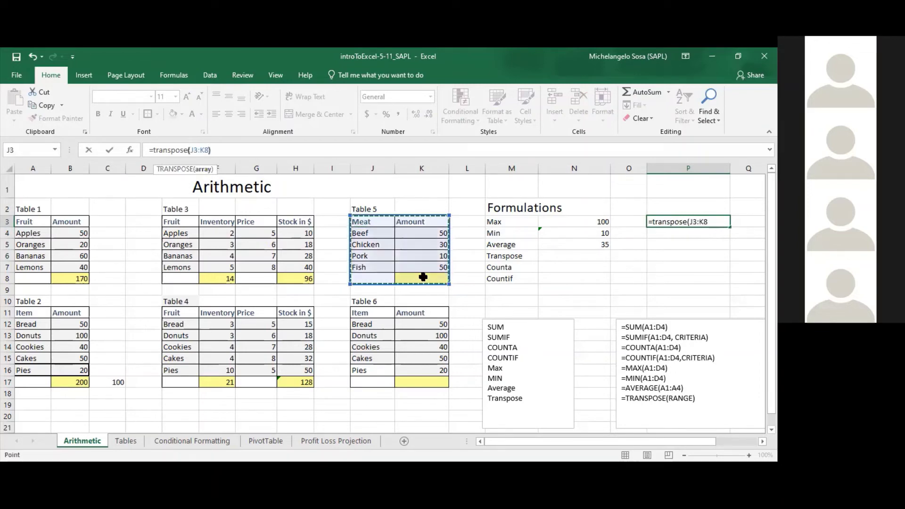
{"action": "key", "text": "Return"}
{"action": "left_click", "coordinate": [692, 220]}
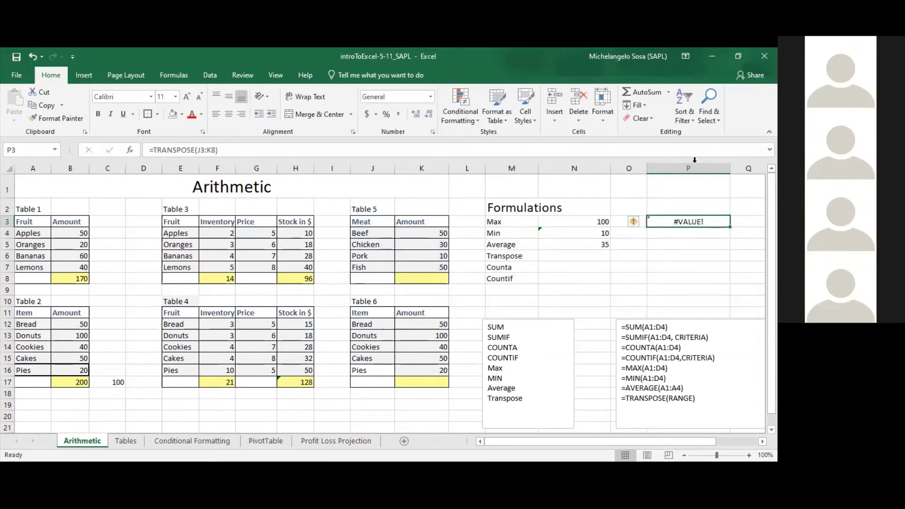
Check the error options offered for the TRANSPOSE formula in P3
{"action": "left_click", "coordinate": [691, 147]}
{"action": "key", "text": "Escape"}
{"action": "left_click", "coordinate": [636, 222]}
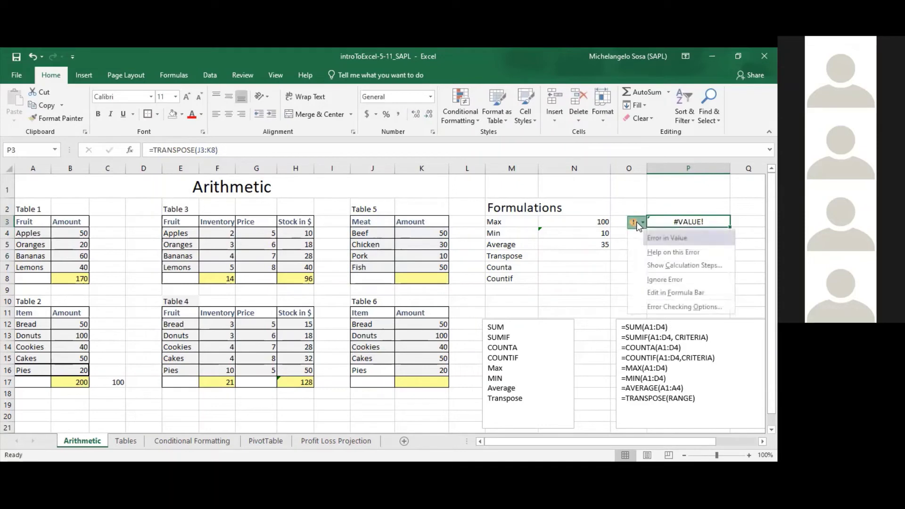
{"action": "left_click", "coordinate": [713, 223]}
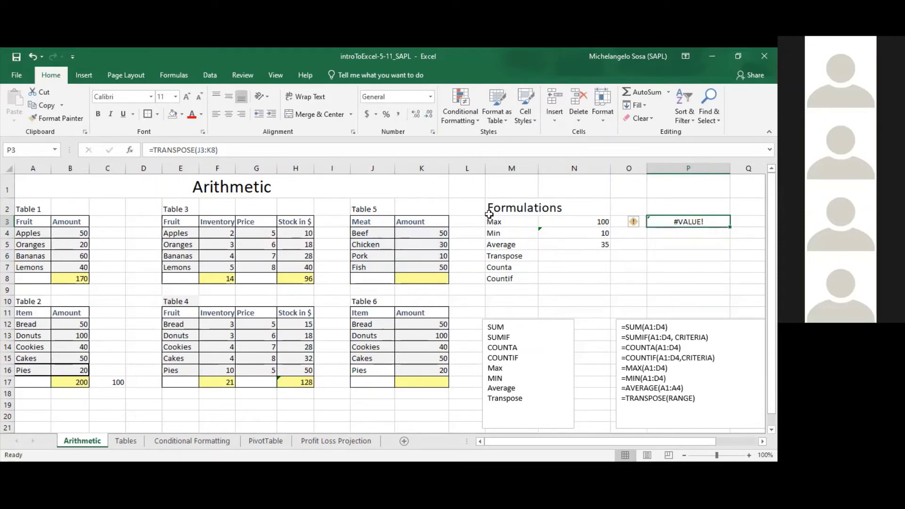
Shorten the P3 formula to the single heading cell, making it =TRANSPOSE(J3)
{"action": "left_click", "coordinate": [215, 149]}
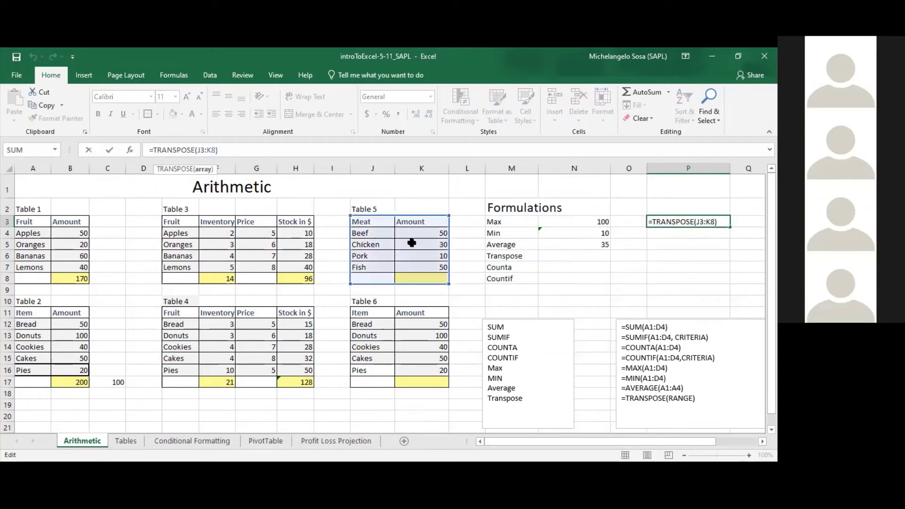
{"action": "key", "text": "BackSpace"}
{"action": "key", "text": "BackSpace"}
{"action": "key", "text": "BackSpace"}
{"action": "key", "text": "Return"}
{"action": "left_click", "coordinate": [686, 222]}
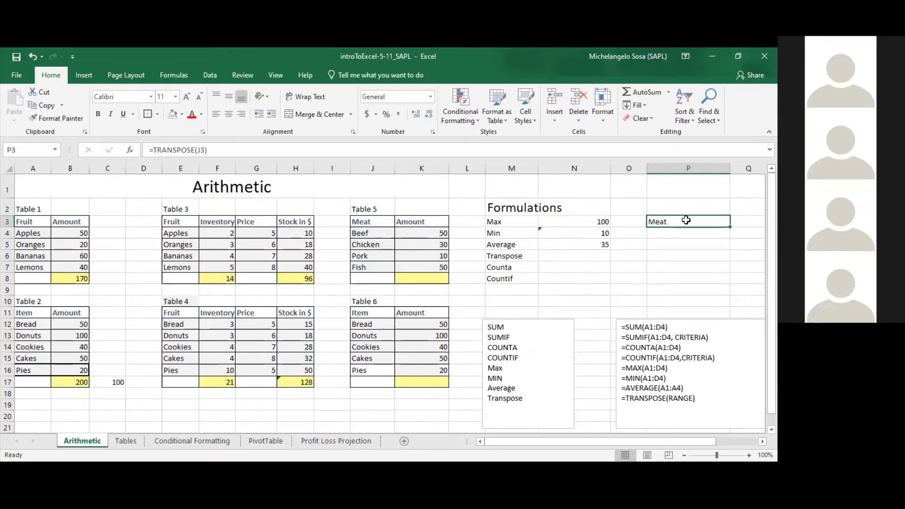
{"action": "double_click", "coordinate": [691, 224]}
{"action": "key", "text": "Escape"}
Try to transpose all of Table 5 with the block starting at P3 selected, and clear the formula from P3
{"action": "left_click_drag", "start_coordinate": [666, 220], "coordinate": [753, 269]}
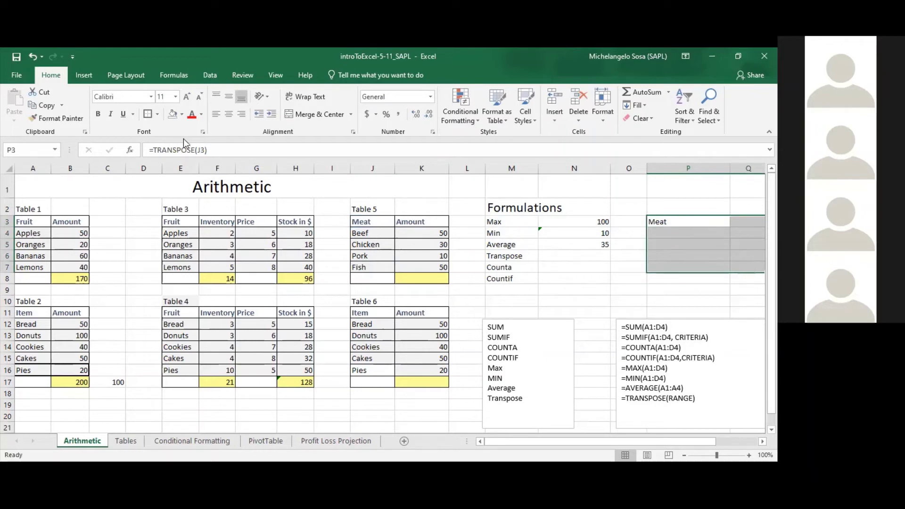
{"action": "left_click", "coordinate": [205, 150]}
{"action": "left_click_drag", "start_coordinate": [391, 222], "coordinate": [443, 286]}
{"action": "key", "text": "Return"}
{"action": "left_click", "coordinate": [652, 230]}
{"action": "left_click", "coordinate": [664, 209]}
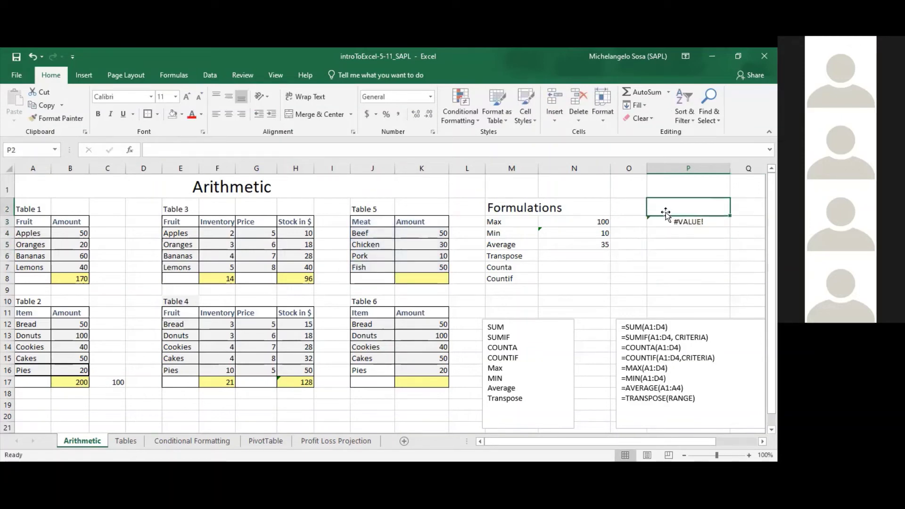
{"action": "left_click", "coordinate": [690, 225]}
{"action": "key", "text": "Delete"}
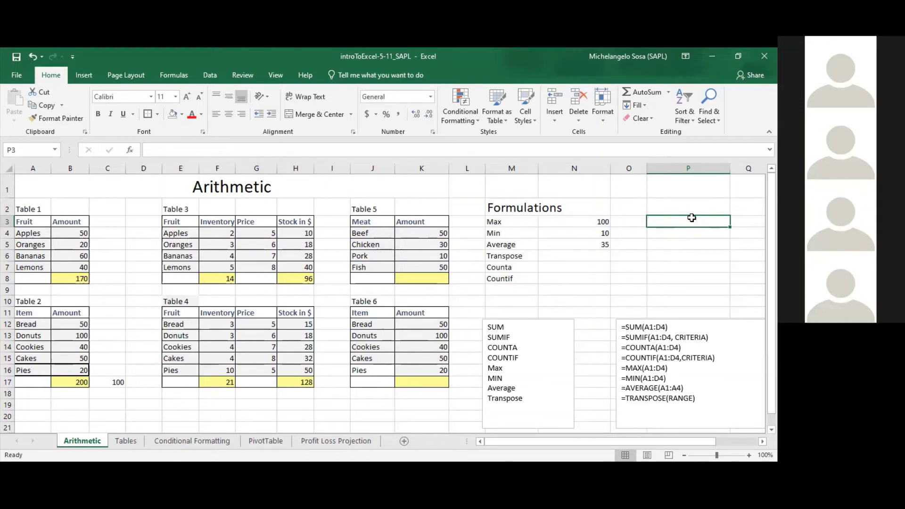
Enter the formula =COUNTA(J3:J8) in N7 to count the filled cells in Table 5's Meat column
{"action": "left_click", "coordinate": [582, 267]}
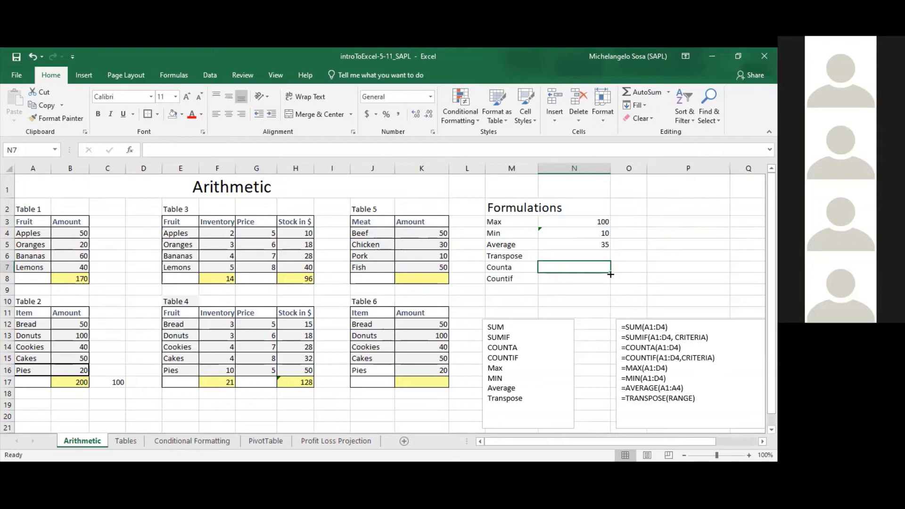
{"action": "type", "text": "="}
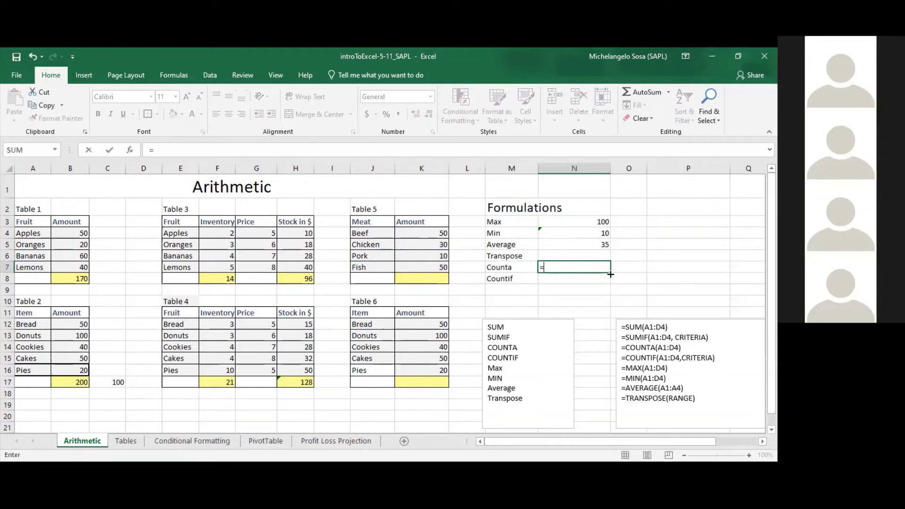
{"action": "type", "text": "counta("}
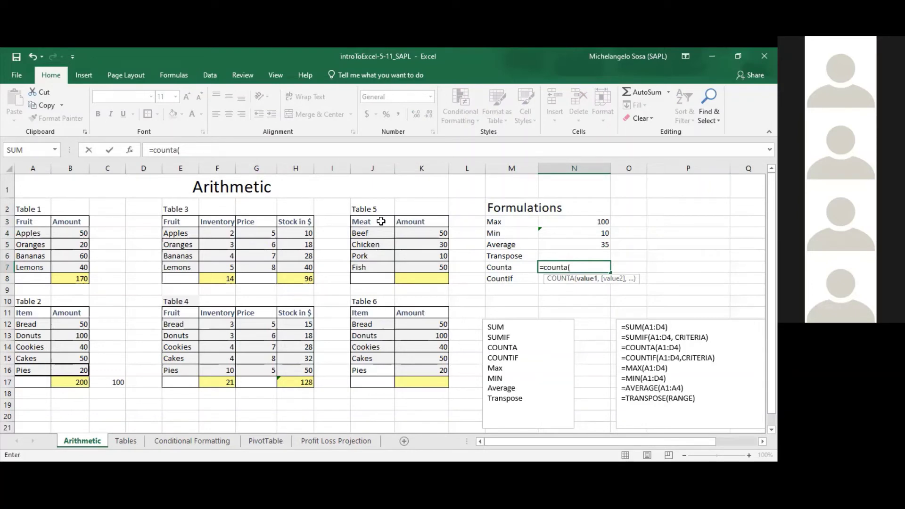
{"action": "left_click", "coordinate": [375, 221]}
{"action": "left_click_drag", "start_coordinate": [376, 284], "coordinate": [376, 282]}
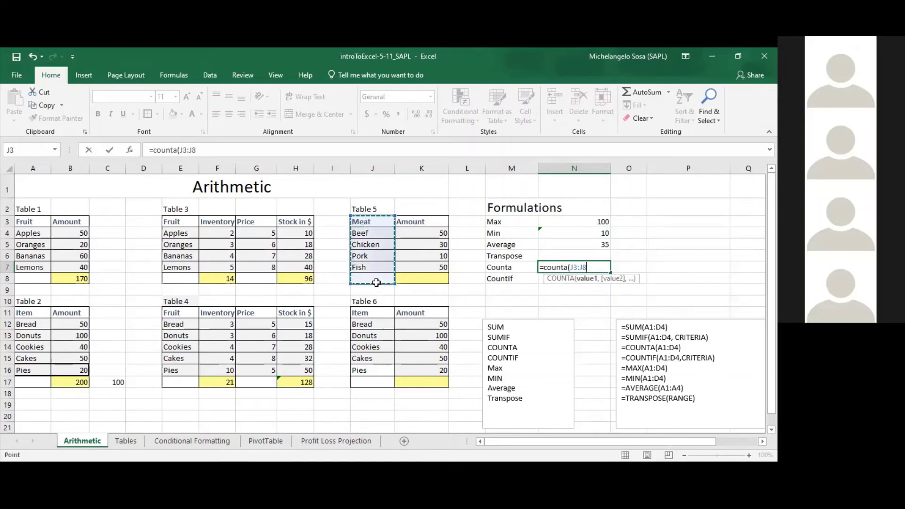
{"action": "type", "text": ")"}
{"action": "key", "text": "Return"}
{"action": "left_click", "coordinate": [605, 265]}
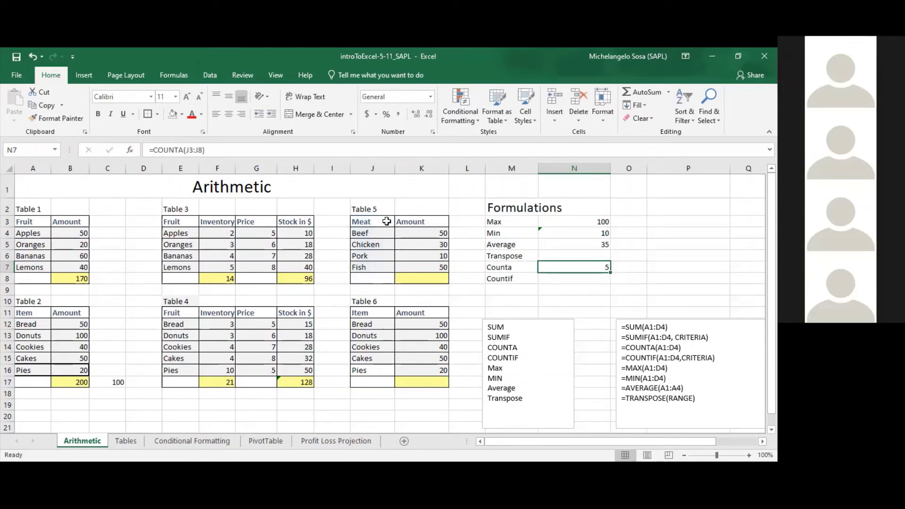
Test the COUNTA formula against the Meat column by adding the letter l in J8, and undo that entry
{"action": "left_click", "coordinate": [369, 221]}
{"action": "left_click", "coordinate": [370, 233]}
{"action": "left_click", "coordinate": [369, 245]}
{"action": "left_click", "coordinate": [370, 255]}
{"action": "left_click", "coordinate": [367, 267]}
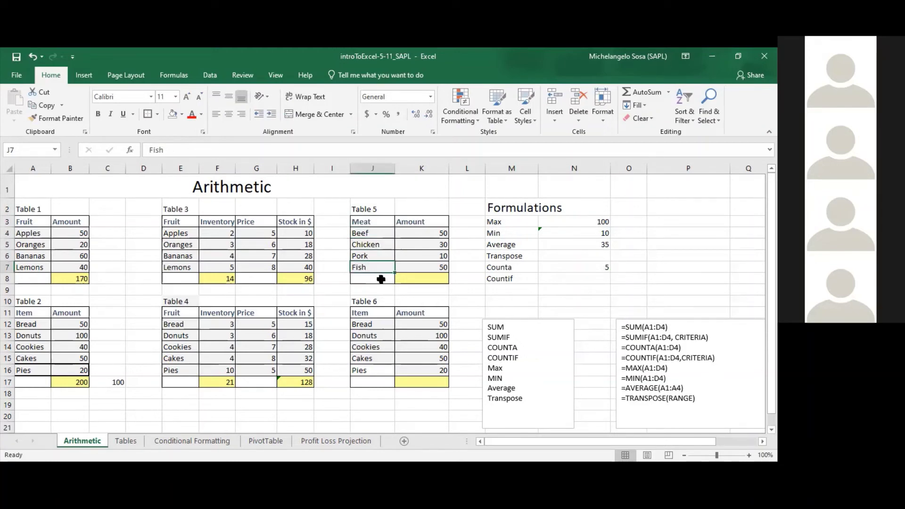
{"action": "left_click", "coordinate": [375, 280]}
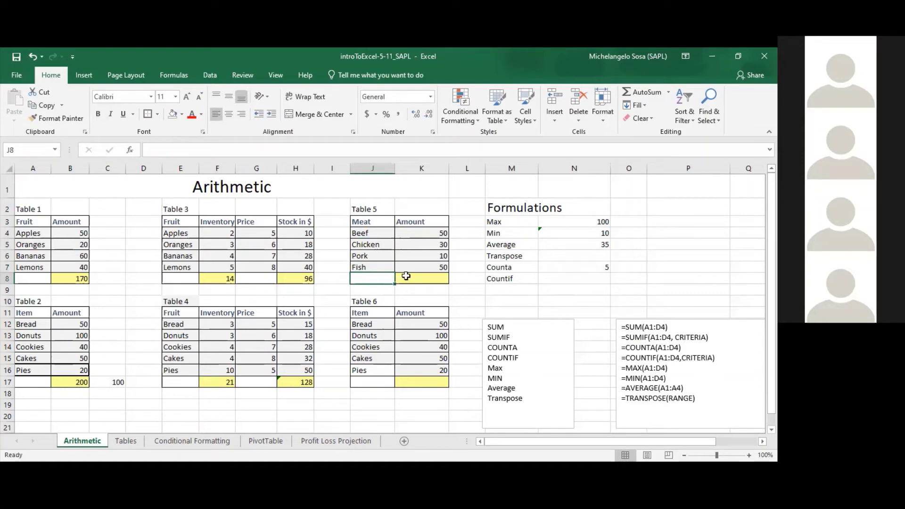
{"action": "type", "text": "l"}
{"action": "key", "text": "Return"}
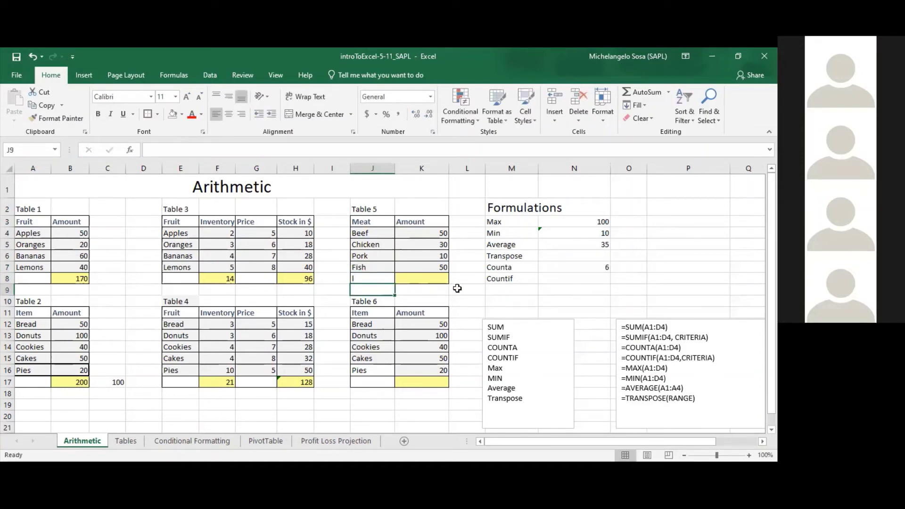
{"action": "key", "text": "ctrl+z"}
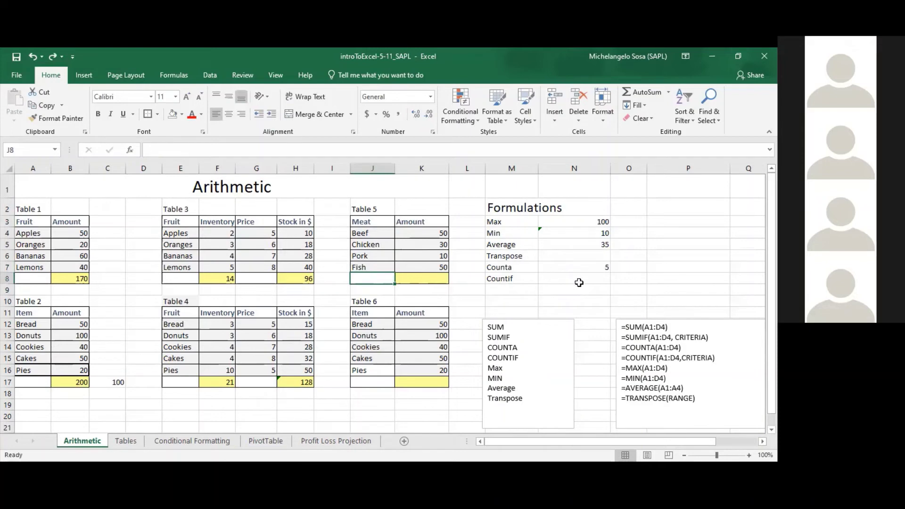
Enter the formula =COUNTIF(J4:J7, "Fish") in N8 to count the Fish entries in Table 5's Meat column
{"action": "left_click", "coordinate": [583, 268]}
{"action": "key", "text": "Down"}
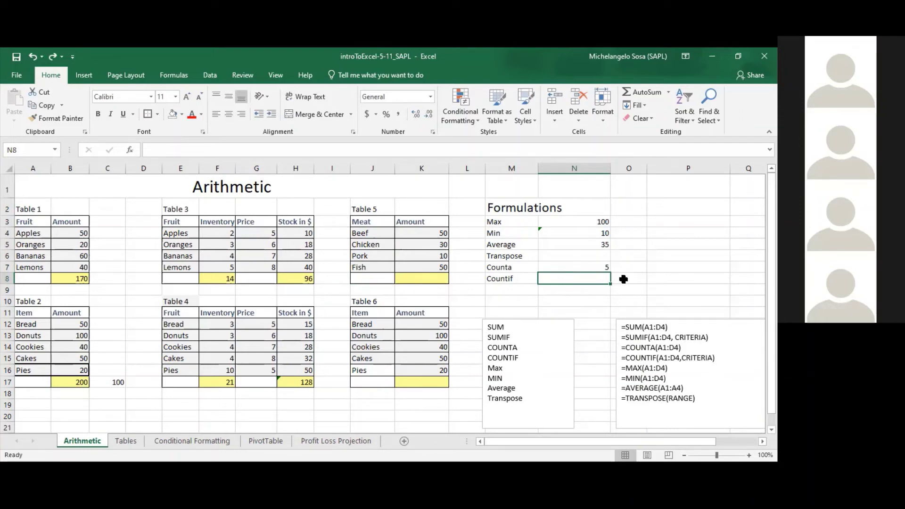
{"action": "type", "text": "="}
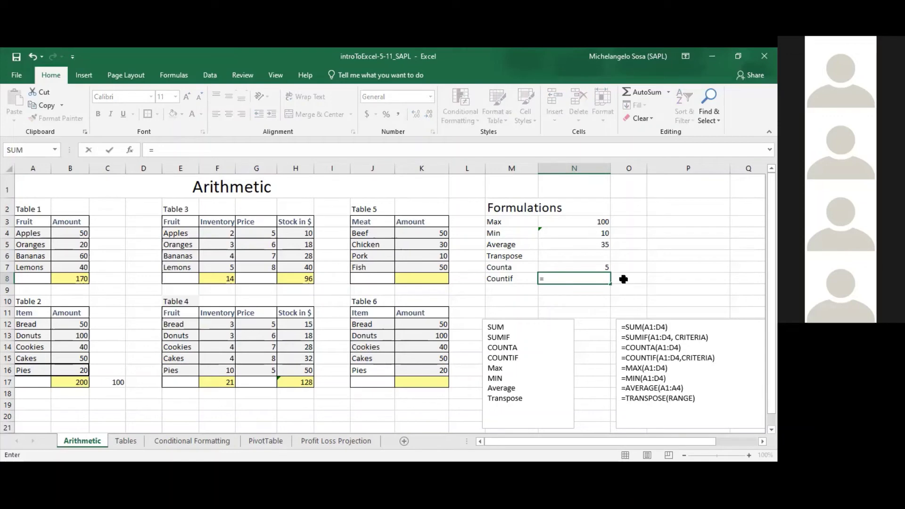
{"action": "type", "text": "countif"}
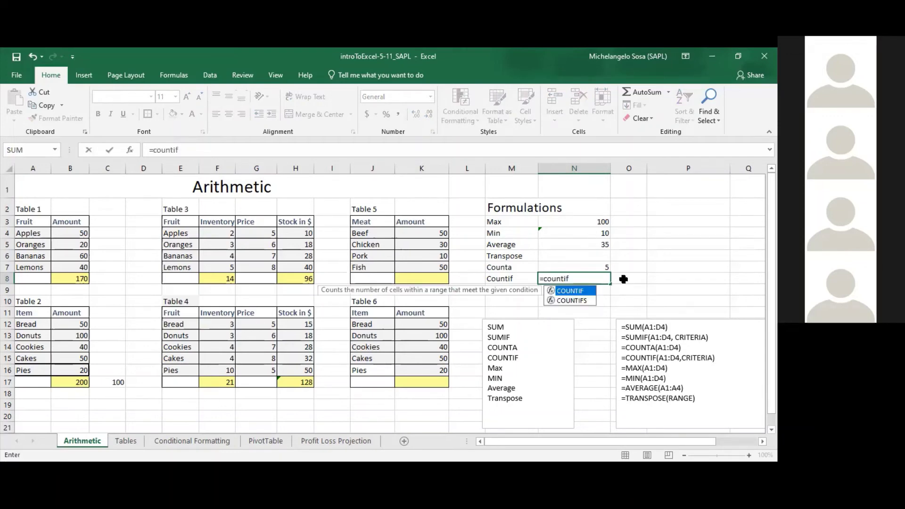
{"action": "type", "text": "("}
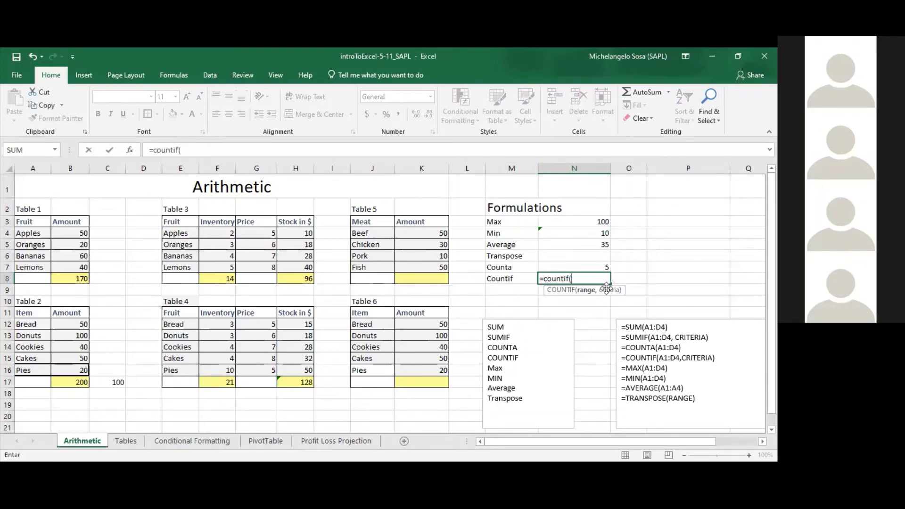
{"action": "left_click", "coordinate": [441, 239]}
{"action": "left_click_drag", "start_coordinate": [442, 239], "coordinate": [444, 269]}
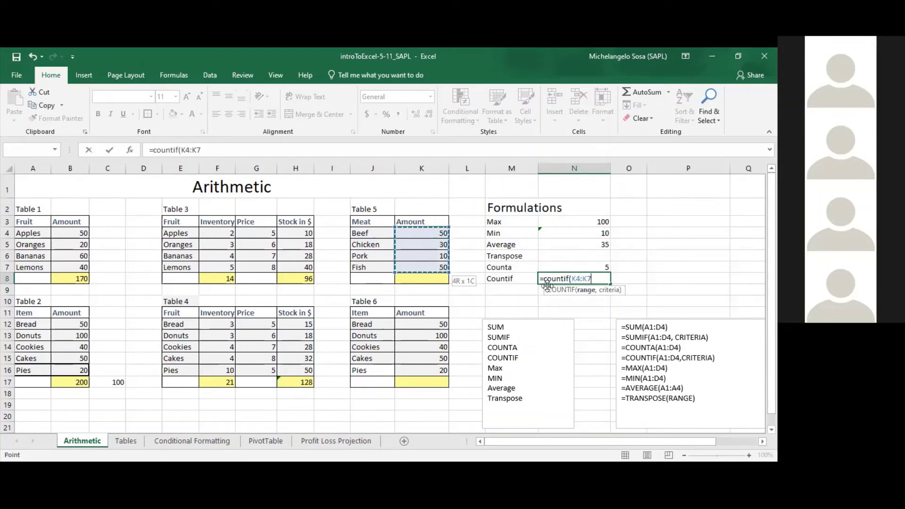
{"action": "left_click_drag", "start_coordinate": [441, 230], "coordinate": [379, 233]}
{"action": "left_click", "coordinate": [591, 278]}
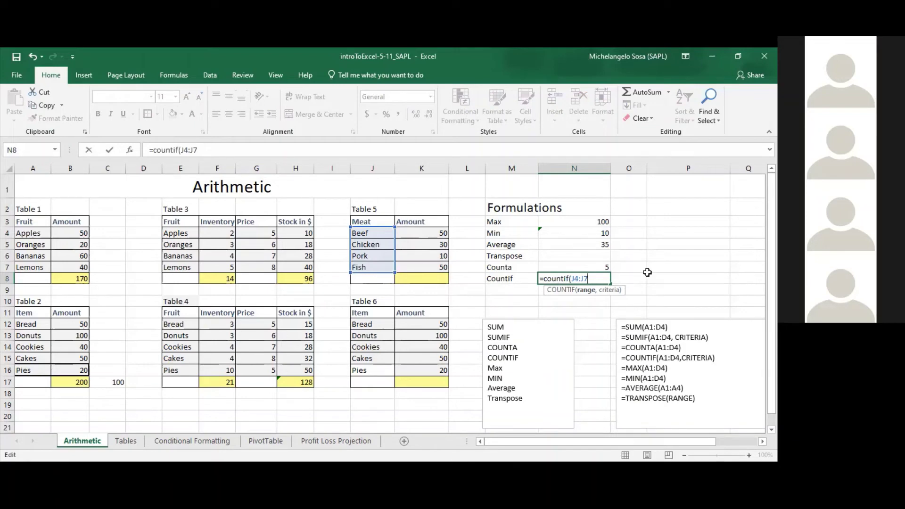
{"action": "type", "text": ","}
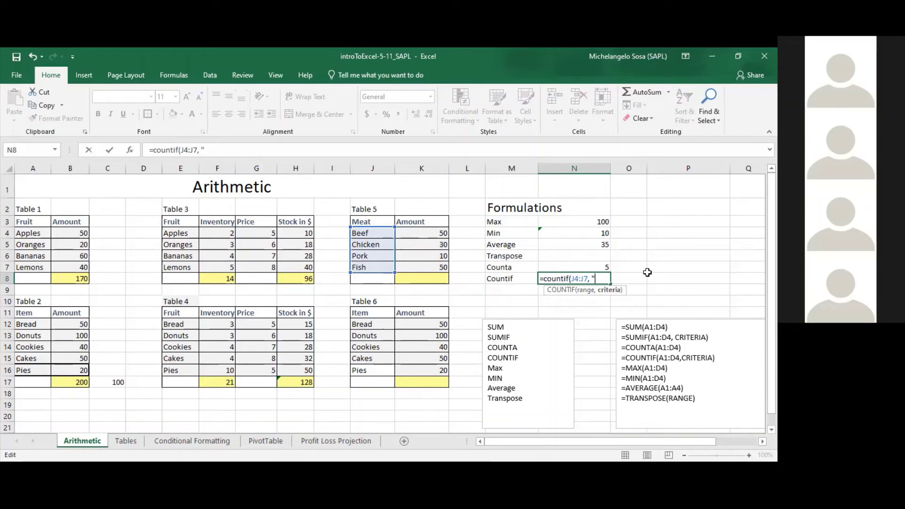
{"action": "type", "text": "ish"}
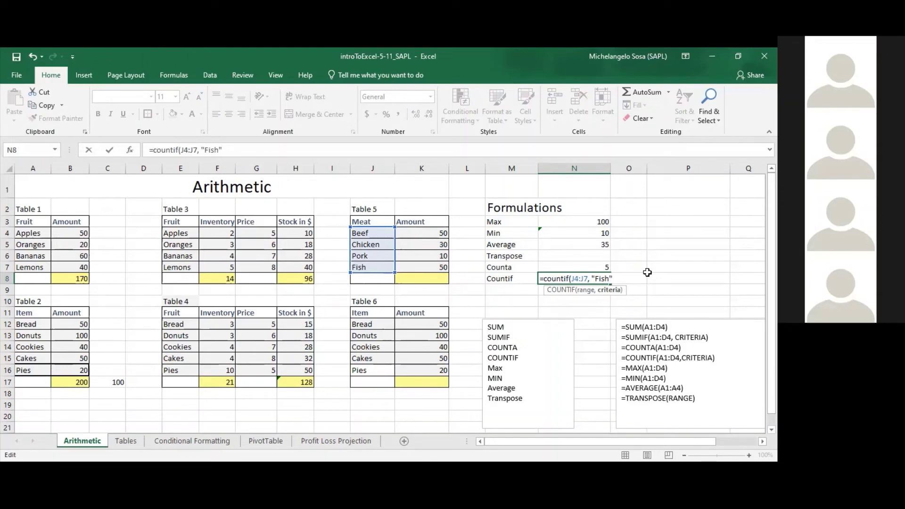
{"action": "type", "text": "\")"}
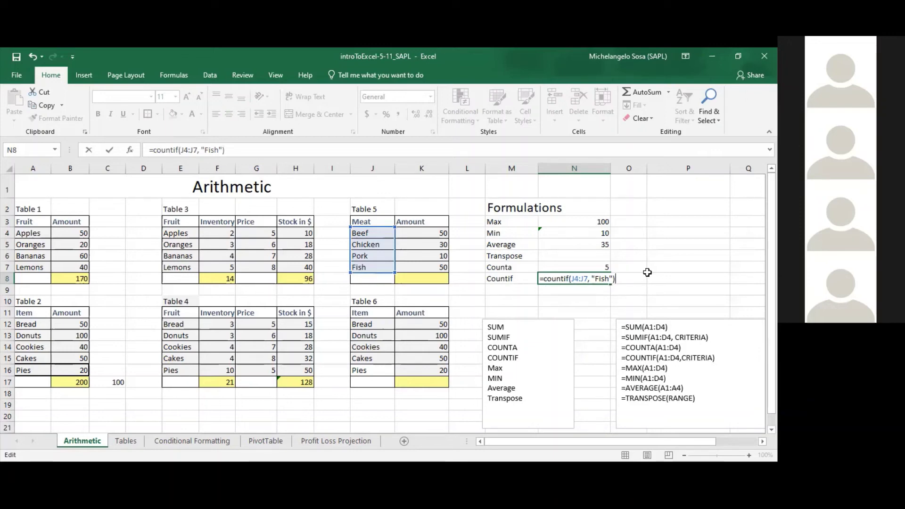
{"action": "key", "text": "Return"}
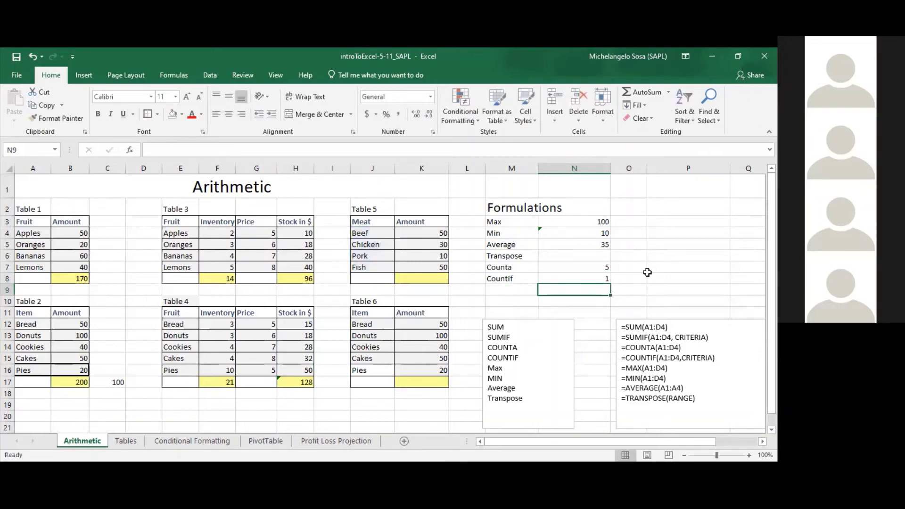
Replace the criterion of the COUNTIF formula in N8 with "Bread"
{"action": "left_click", "coordinate": [359, 266]}
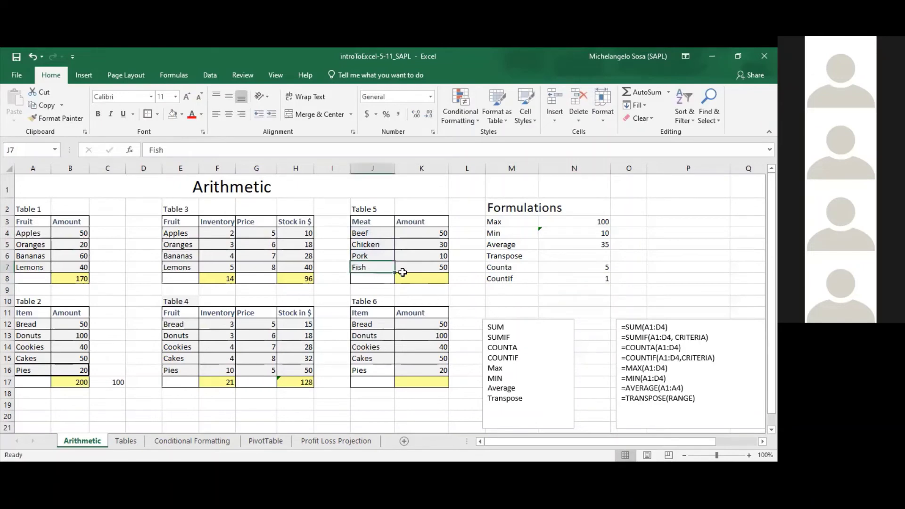
{"action": "left_click", "coordinate": [598, 281]}
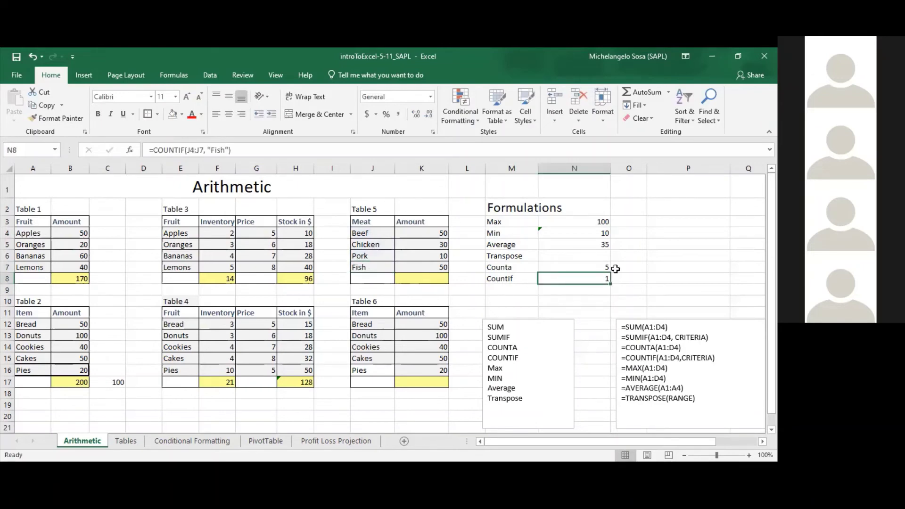
{"action": "left_click", "coordinate": [218, 151]}
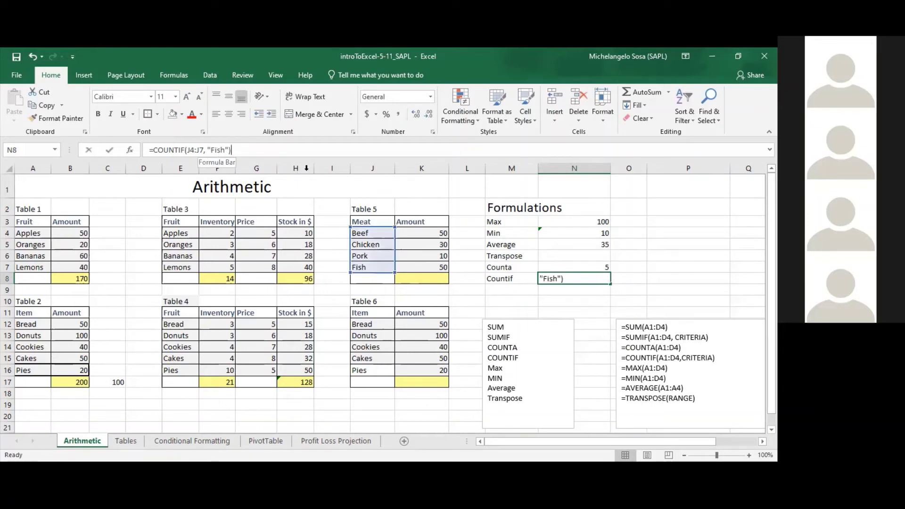
{"action": "double_click", "coordinate": [218, 149]}
{"action": "type", "text": "Bread"}
Move the COUNTIF range to Table 6's items and extend it across Table 4, making the N8 formula =COUNTIF(E12:J15, "Bread")
{"action": "left_click", "coordinate": [206, 149]}
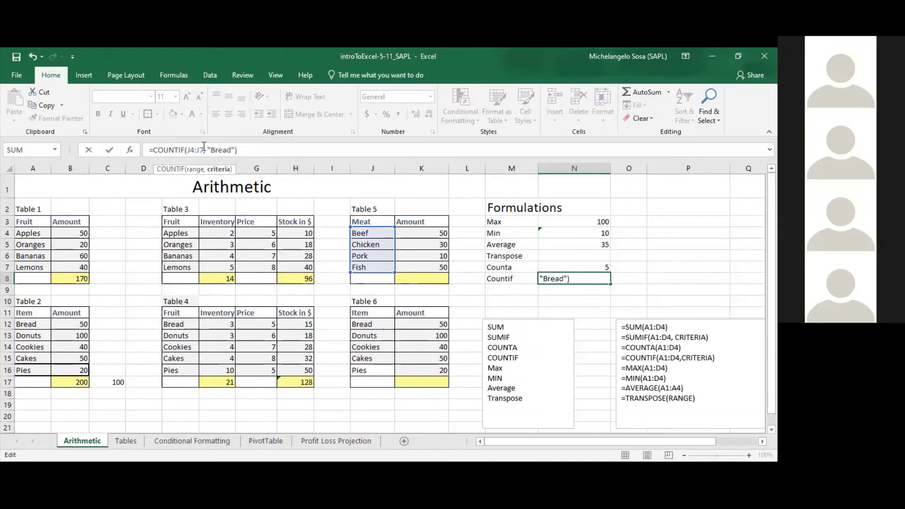
{"action": "left_click", "coordinate": [203, 150]}
{"action": "left_click_drag", "start_coordinate": [394, 250], "coordinate": [378, 347]}
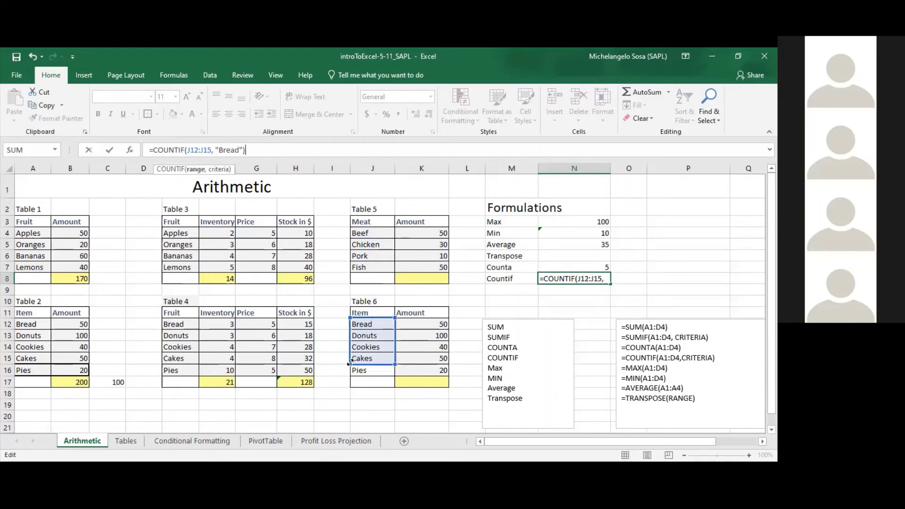
{"action": "left_click_drag", "start_coordinate": [289, 361], "coordinate": [170, 359]}
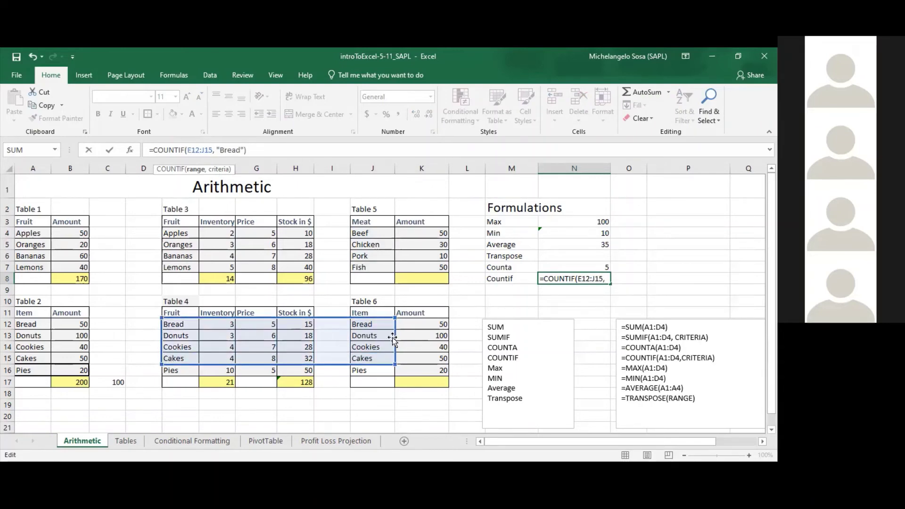
{"action": "key", "text": "Return"}
{"action": "key", "text": "Up"}
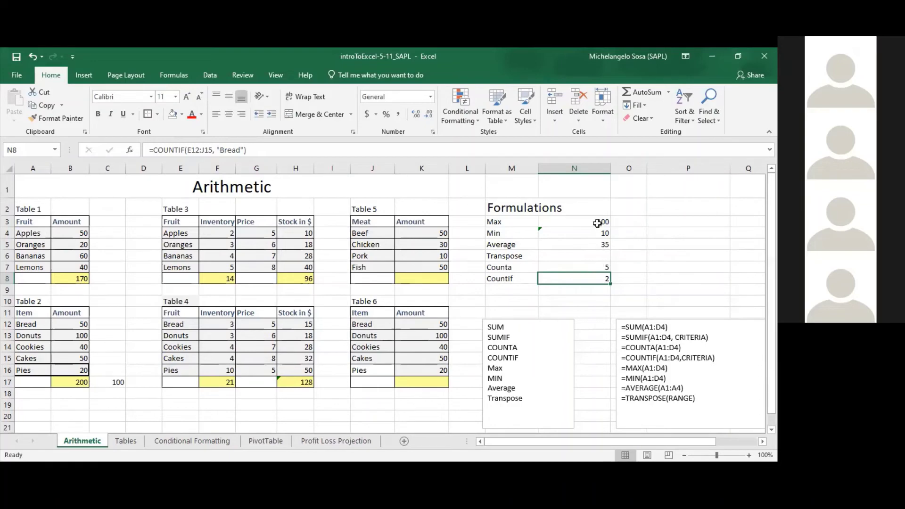
Review the Average, Counta and Countif formulas in the Formulations list
{"action": "left_click", "coordinate": [600, 244]}
{"action": "left_click", "coordinate": [608, 268]}
{"action": "left_click", "coordinate": [597, 278]}
Switch to the PowerPoint presentation and show the Conditional Formatting title slide and the "What is conditional formatting?" slide
{"action": "key", "text": "alt+Tab"}
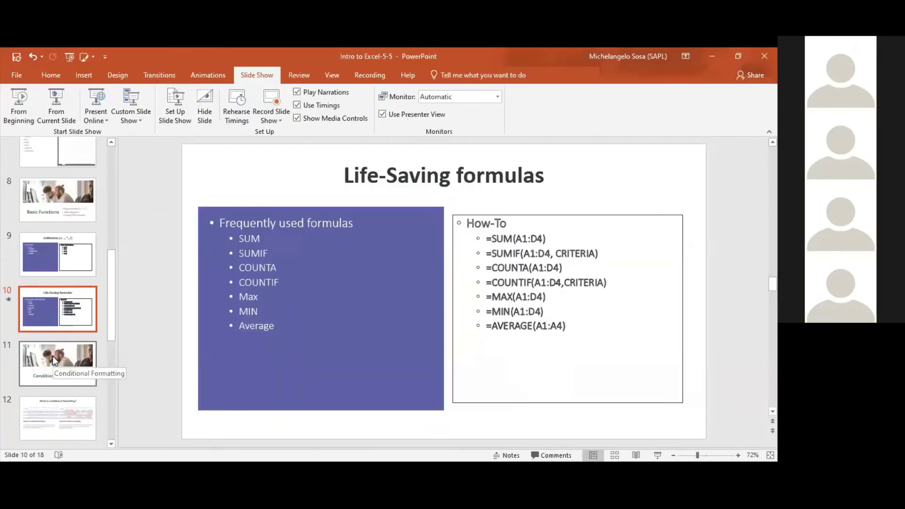
{"action": "left_click", "coordinate": [54, 360]}
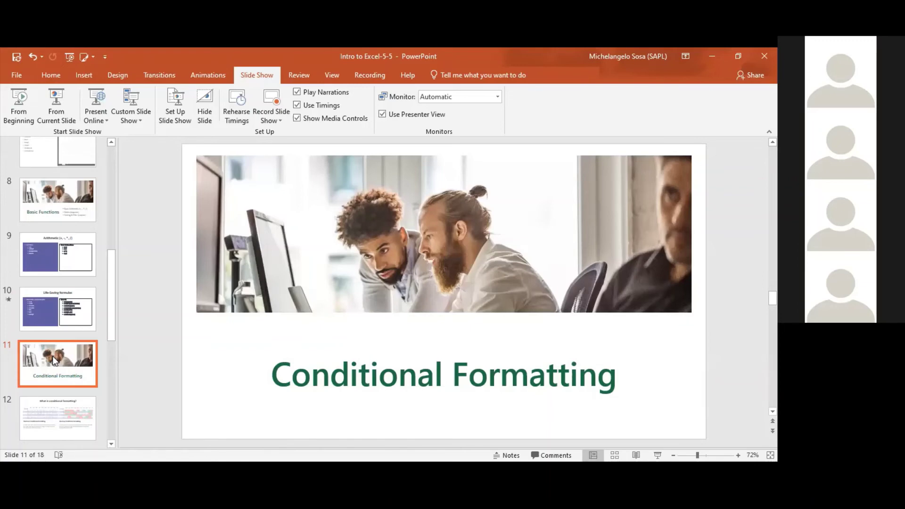
{"action": "key", "text": "Down"}
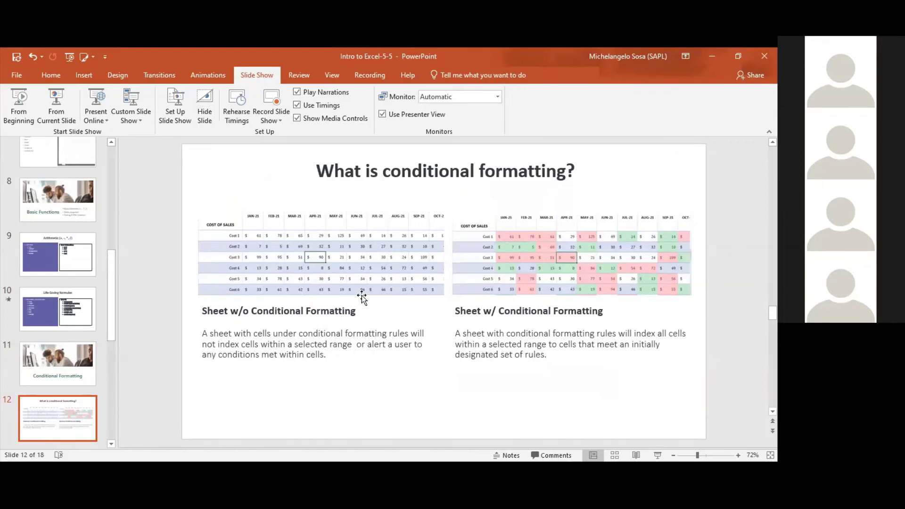
{"action": "left_click", "coordinate": [308, 250]}
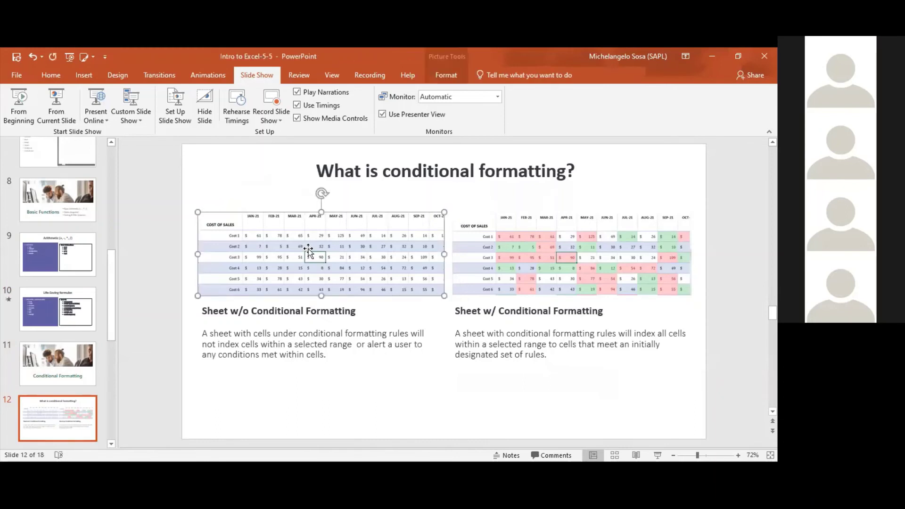
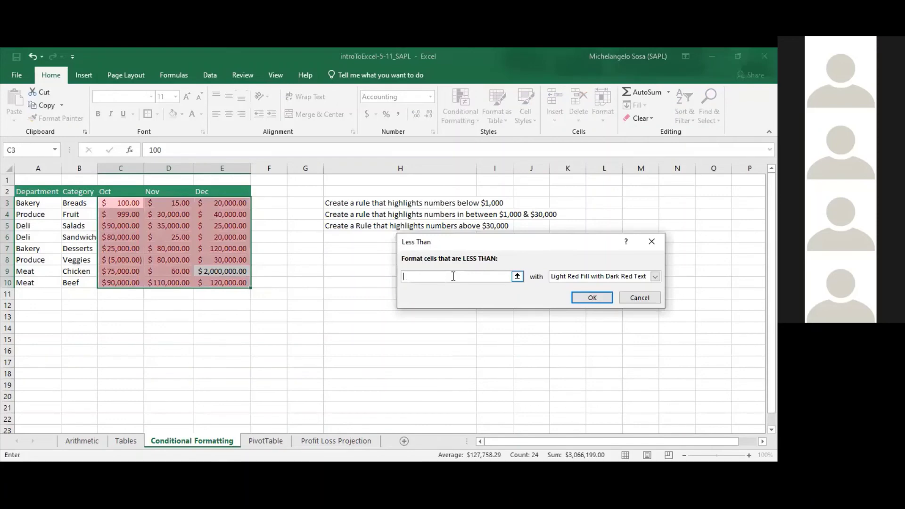
Apply the Less Than rule to C3:E10 with the value 1000 and Light Red Fill with Dark Red Text
{"action": "type", "text": "1000"}
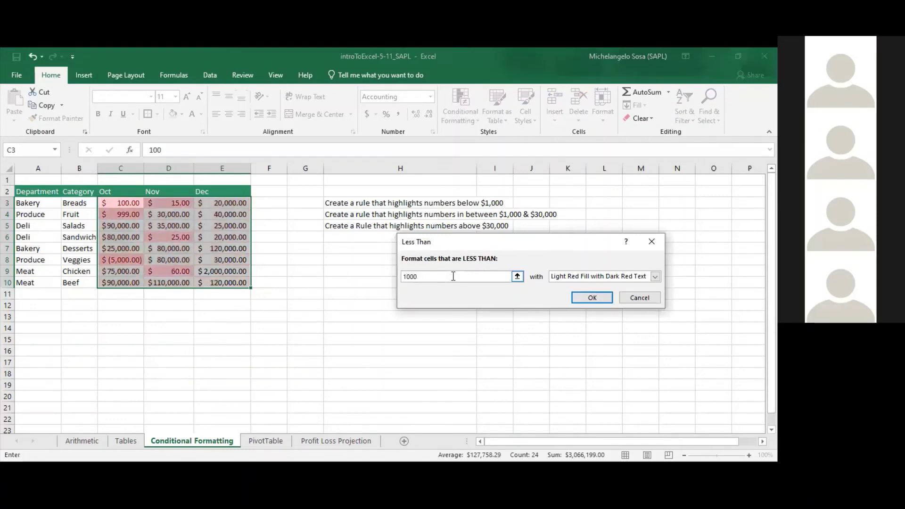
{"action": "left_click", "coordinate": [604, 297]}
{"action": "left_click", "coordinate": [180, 239]}
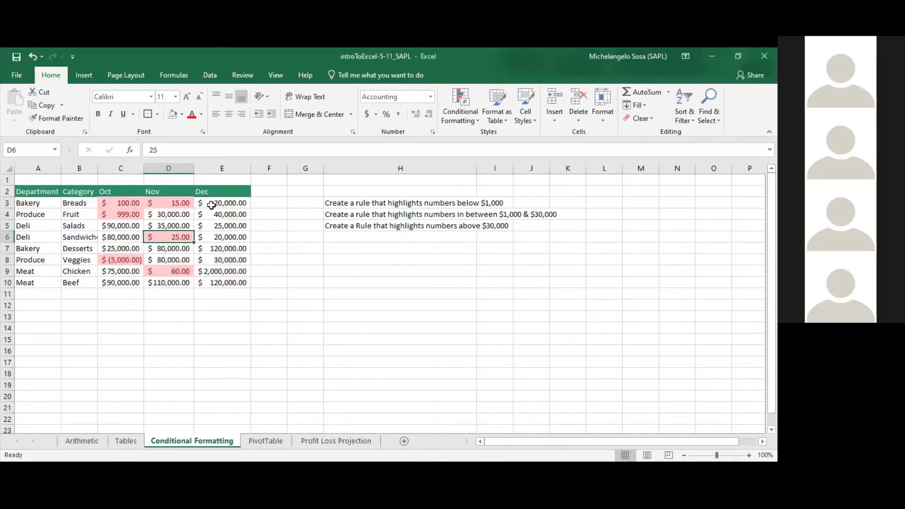
Add a Between highlight rule to C3:E10 for values from 1000 to 30000 with Yellow Fill with Dark Yellow Text
{"action": "left_click_drag", "start_coordinate": [123, 205], "coordinate": [238, 265]}
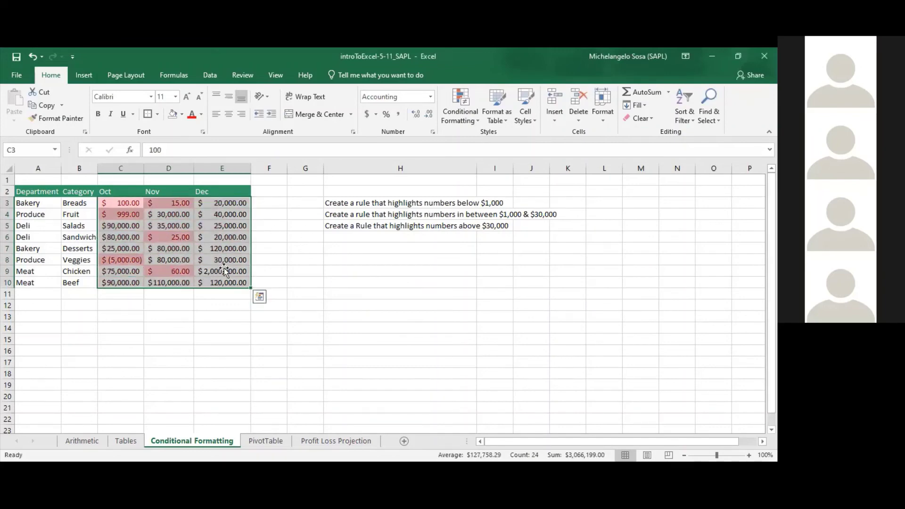
{"action": "left_click", "coordinate": [469, 120]}
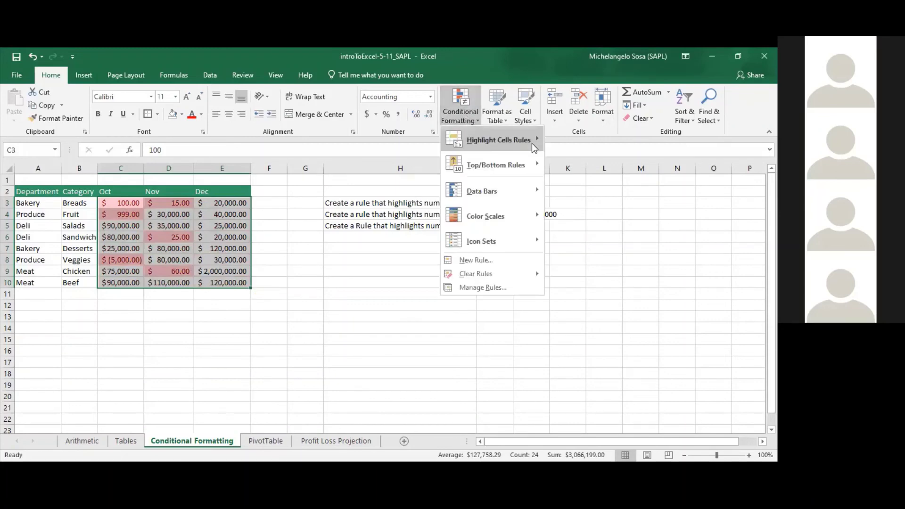
{"action": "mouse_move", "coordinate": [532, 142]}
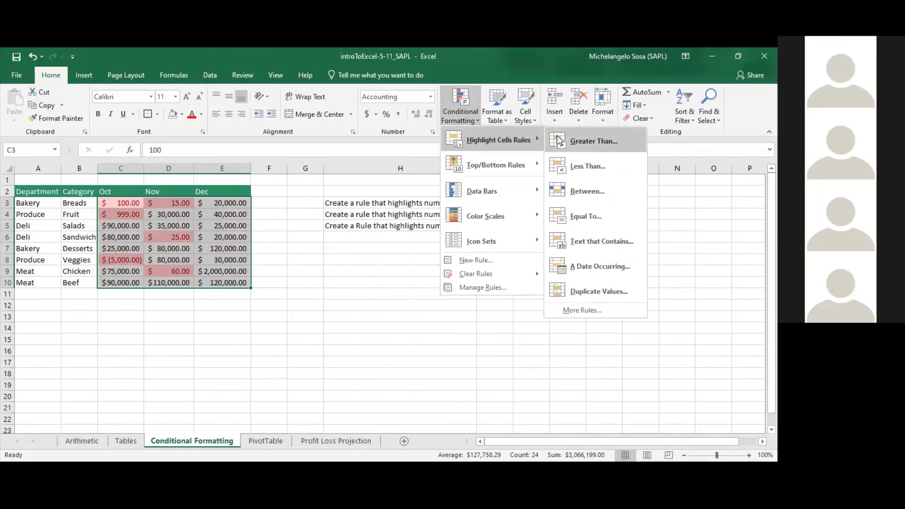
{"action": "left_click", "coordinate": [594, 188]}
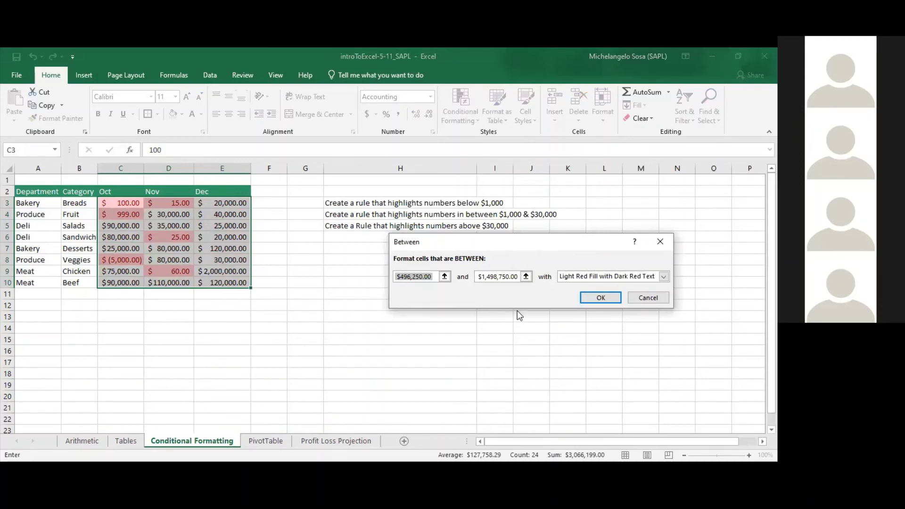
{"action": "type", "text": "1000"}
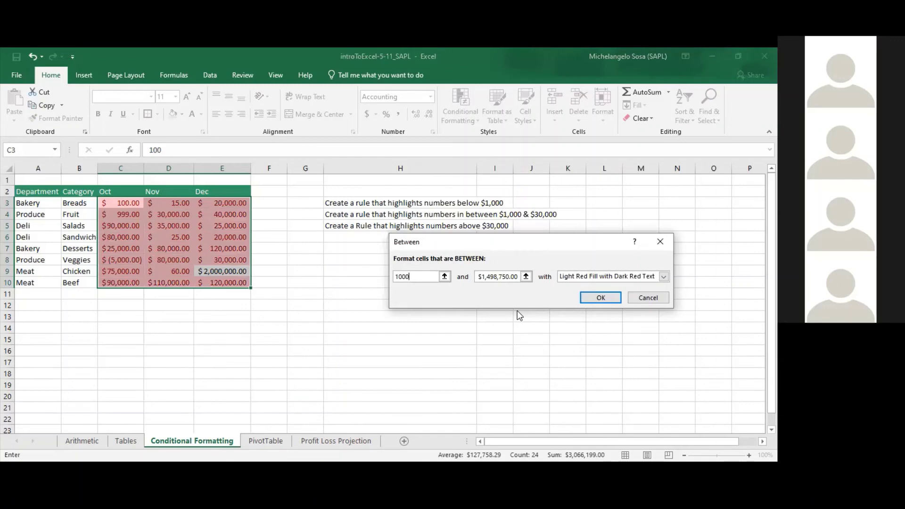
{"action": "key", "text": "Tab"}
{"action": "type", "text": "30000"}
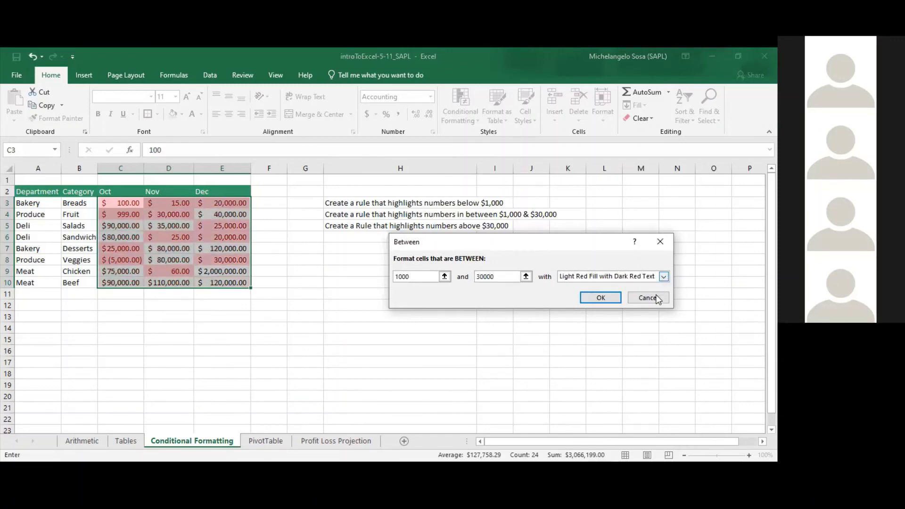
{"action": "left_click", "coordinate": [664, 277]}
{"action": "left_click", "coordinate": [598, 296]}
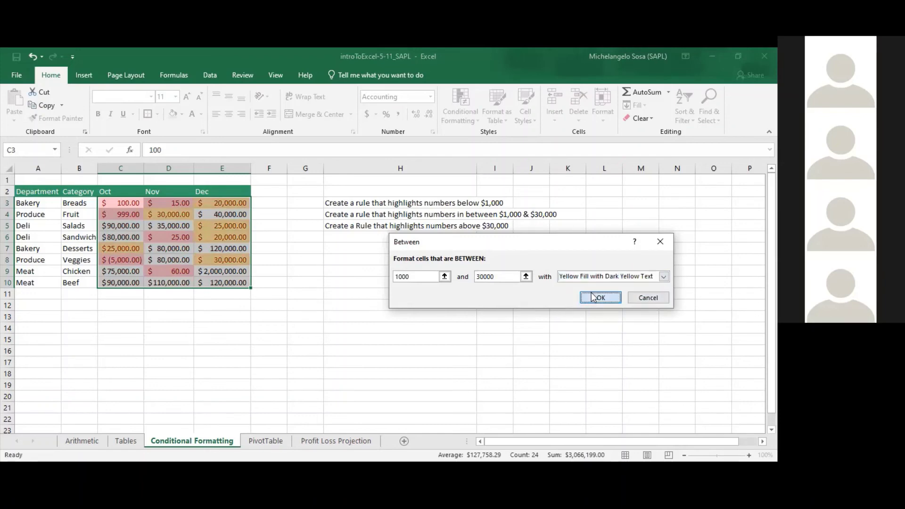
{"action": "left_click", "coordinate": [598, 298]}
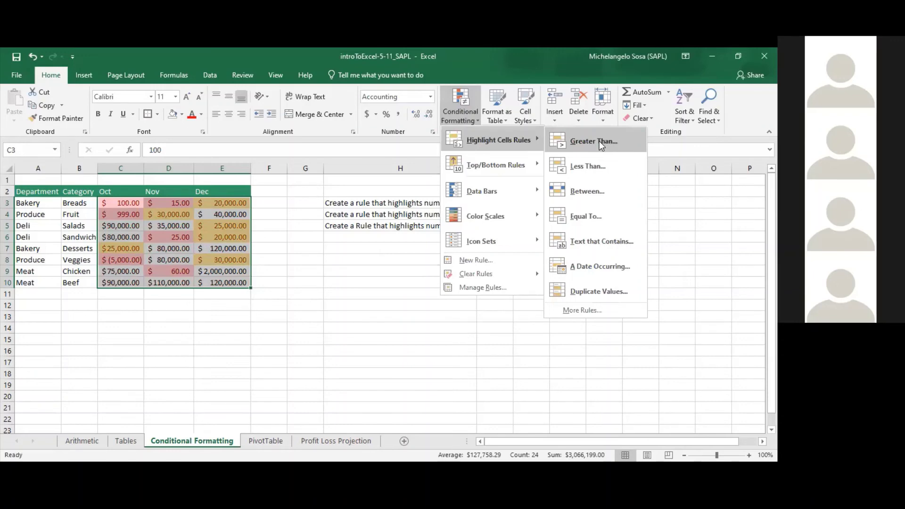
Add a Greater Than highlight rule to C3:E10 for values above 30000 with Green Fill with Dark Green Text
{"action": "left_click", "coordinate": [598, 141]}
{"action": "type", "text": "30000"}
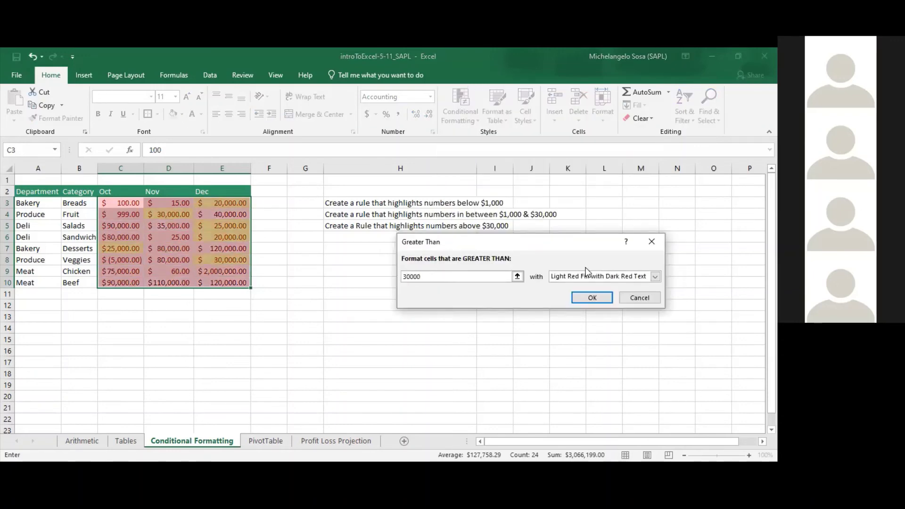
{"action": "left_click", "coordinate": [608, 278]}
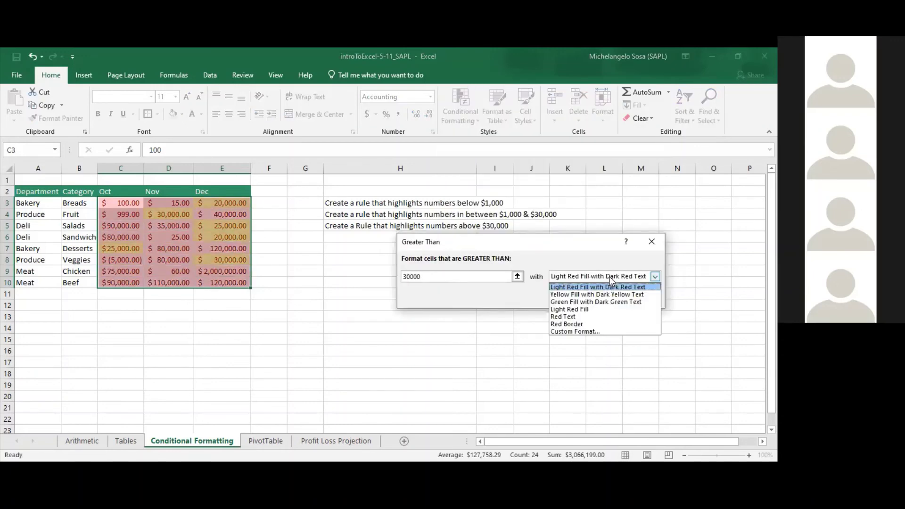
{"action": "left_click", "coordinate": [612, 301]}
{"action": "left_click", "coordinate": [593, 297]}
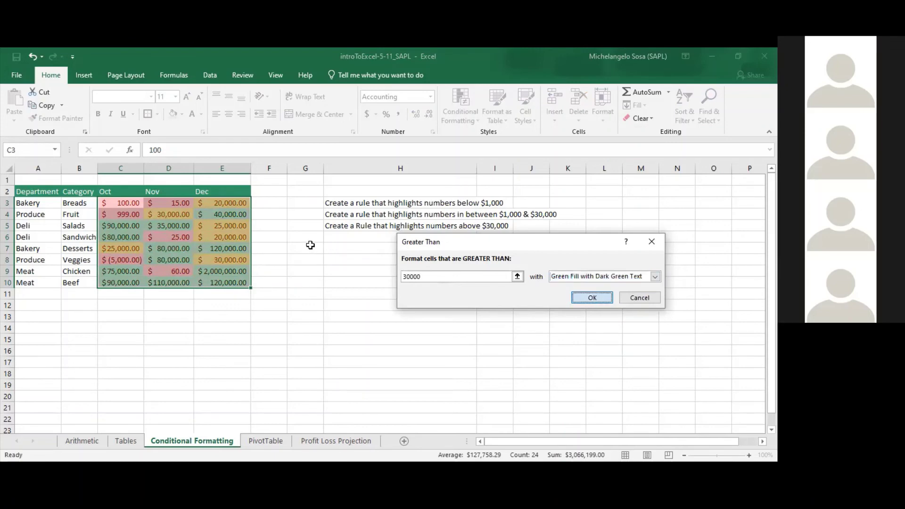
On the Profit Loss Projection sheet, highlight C7:N13 expenditures greater than 10 with Light Red Fill with Dark Red Text
{"action": "left_click", "coordinate": [310, 245]}
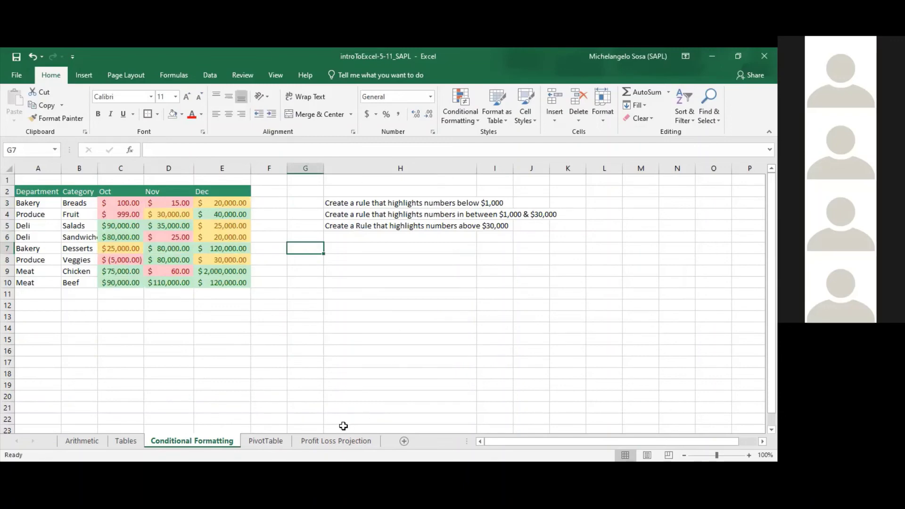
{"action": "left_click", "coordinate": [337, 441]}
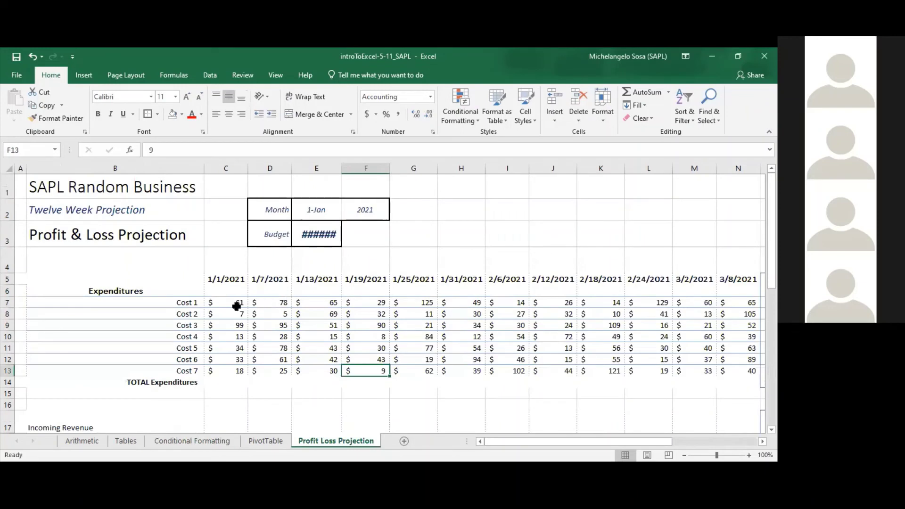
{"action": "left_click_drag", "start_coordinate": [235, 303], "coordinate": [751, 370]}
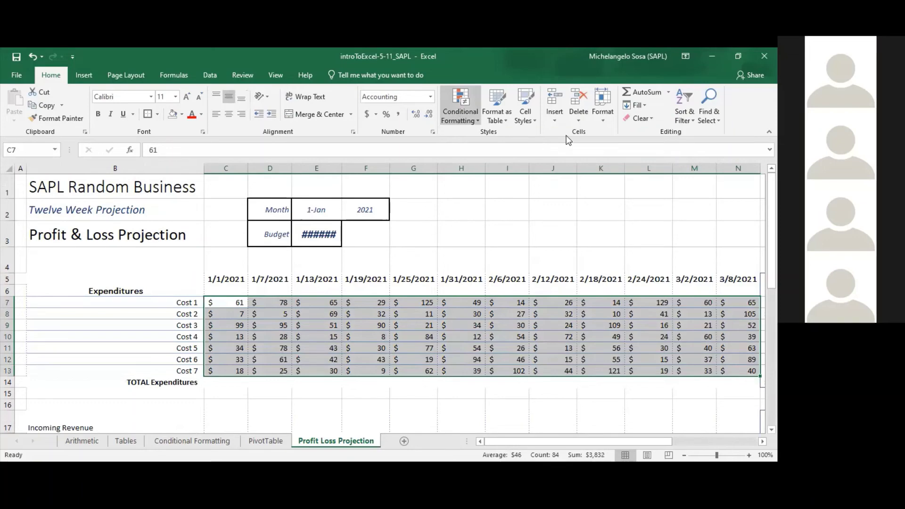
{"action": "left_click", "coordinate": [461, 106]}
{"action": "mouse_move", "coordinate": [498, 140]}
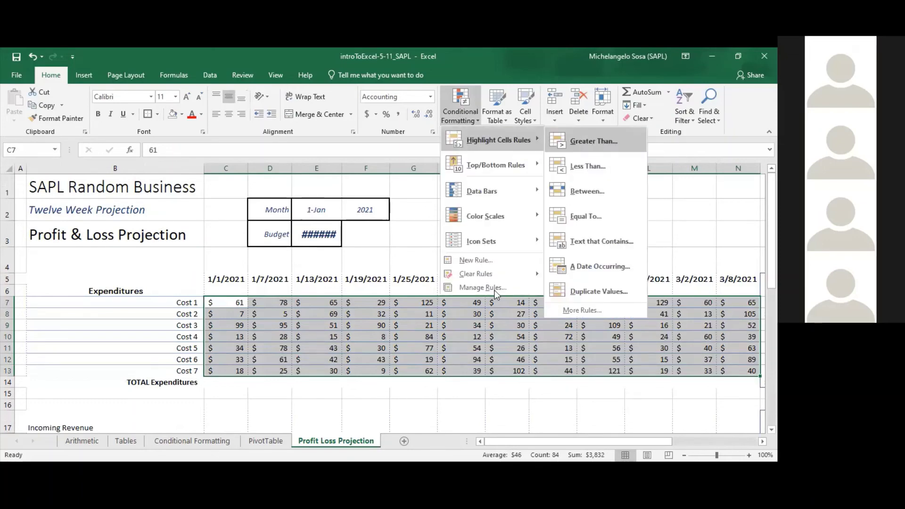
{"action": "key", "text": "Return"}
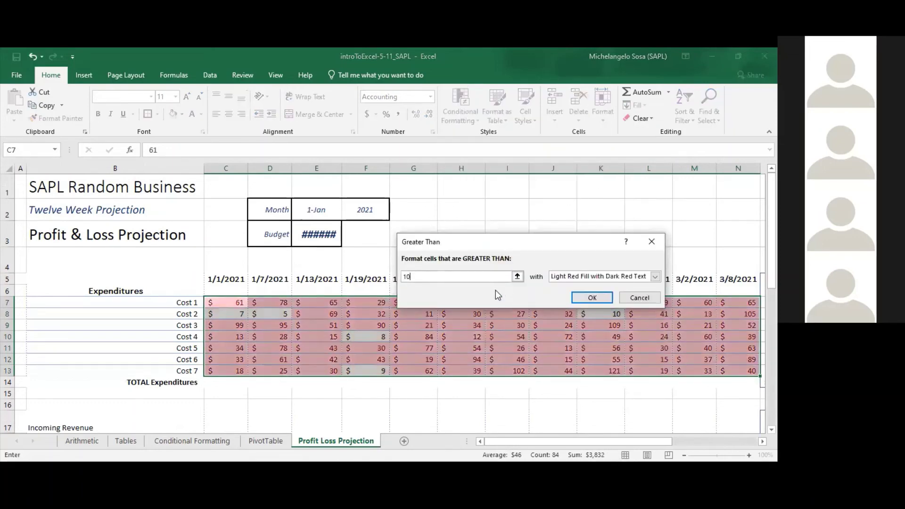
{"action": "left_click", "coordinate": [583, 297]}
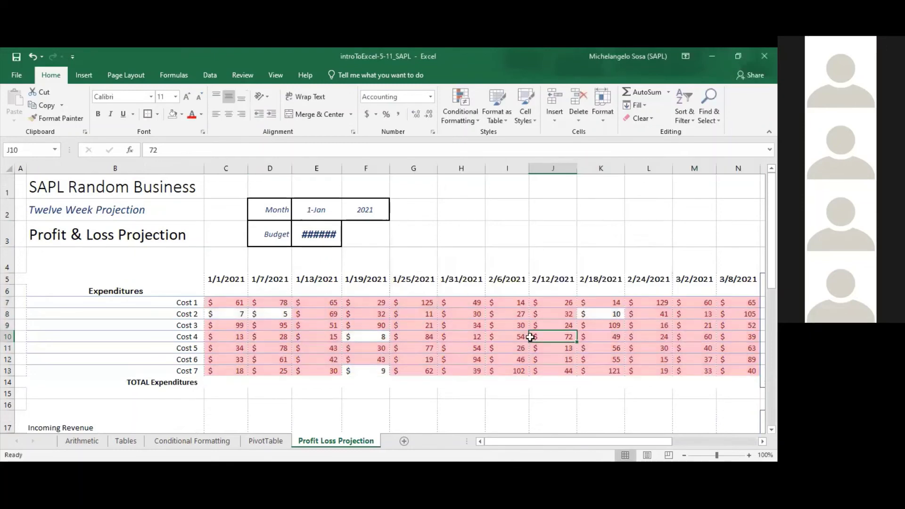
Inspect cells K8, F10, F13, D8 and C8 to check them against the Greater Than rule
{"action": "left_click", "coordinate": [612, 313]}
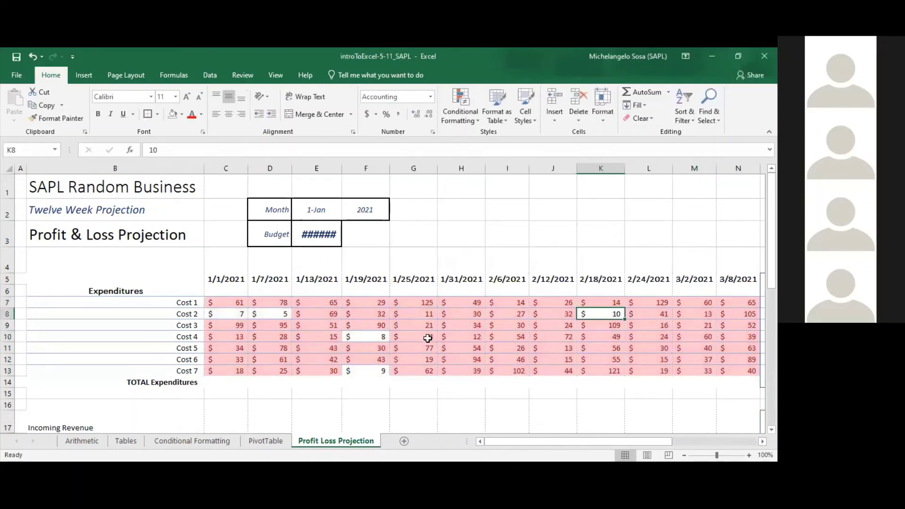
{"action": "left_click", "coordinate": [378, 336]}
{"action": "left_click", "coordinate": [368, 372]}
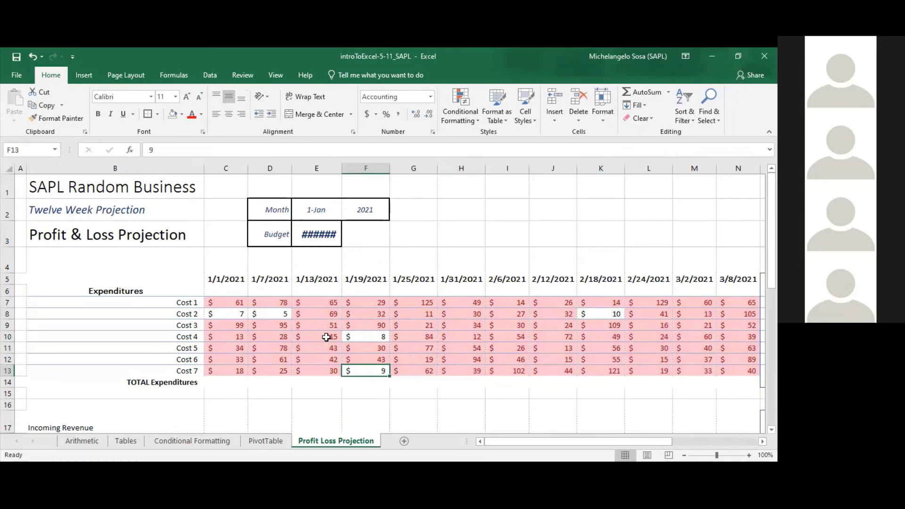
{"action": "left_click", "coordinate": [272, 315]}
{"action": "left_click", "coordinate": [234, 311]}
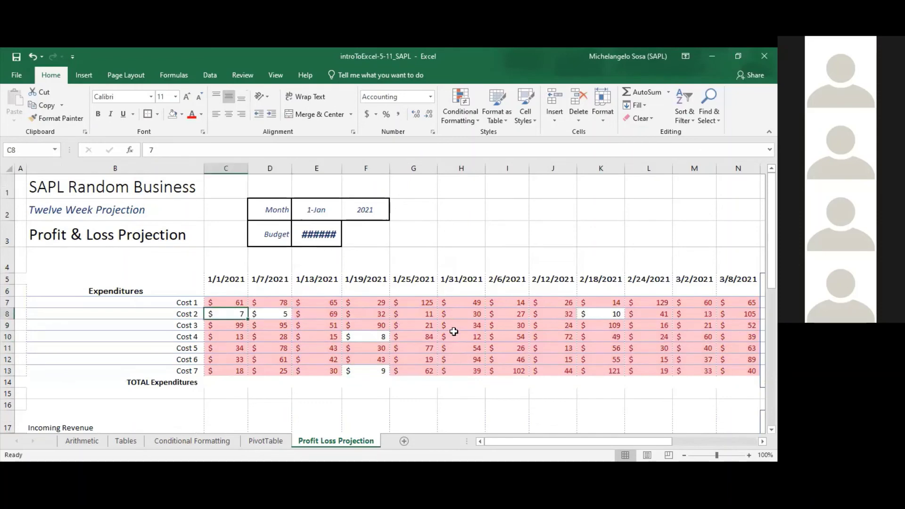
Return to the Conditional Formatting sheet and review the rule instructions in H3 and H4
{"action": "left_click", "coordinate": [194, 441]}
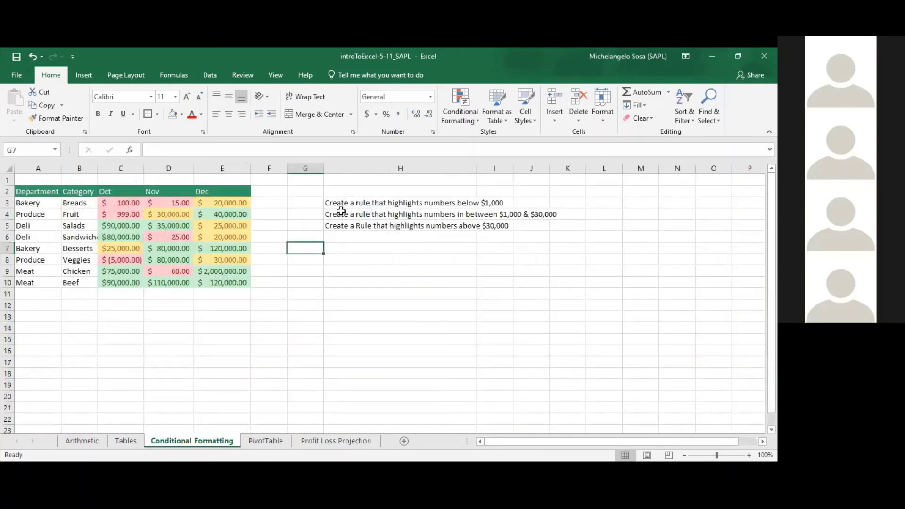
{"action": "left_click", "coordinate": [337, 213]}
{"action": "left_click", "coordinate": [407, 204]}
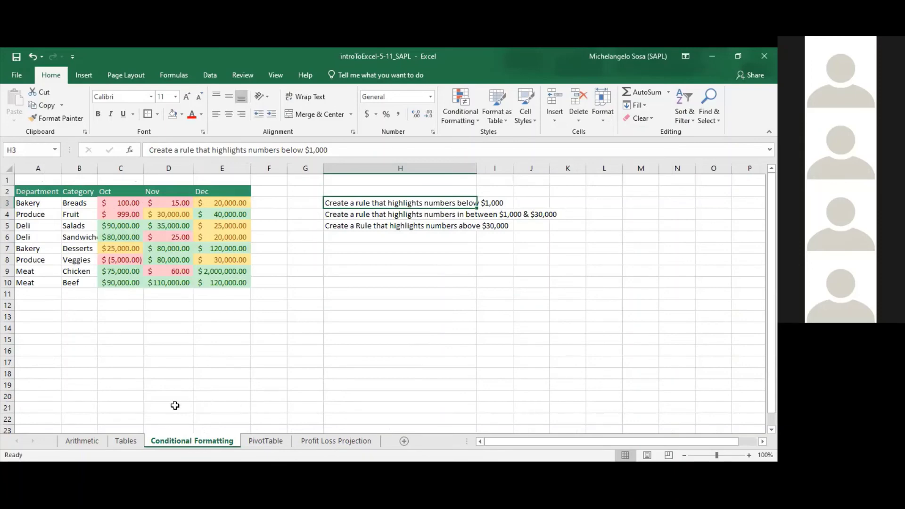
Look over the tables on the Tables sheet and Table 1 on the PivotTable sheet
{"action": "left_click", "coordinate": [127, 441]}
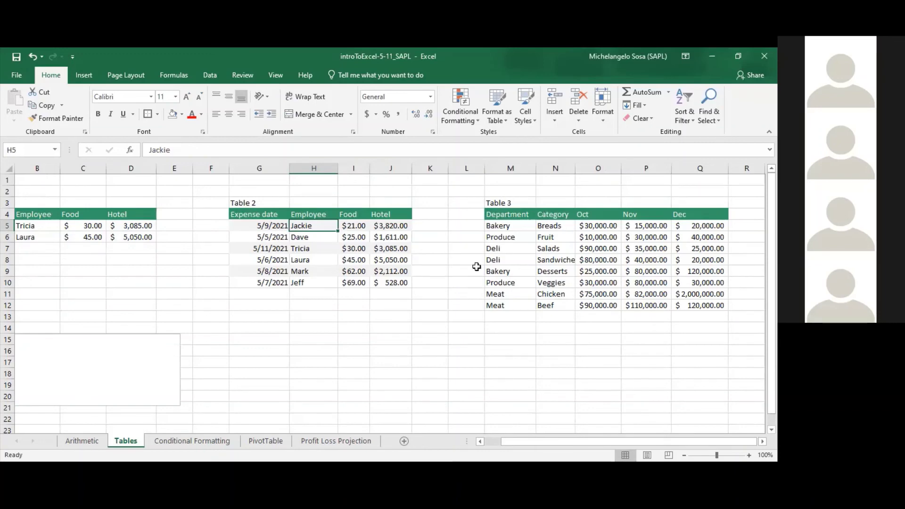
{"action": "left_click", "coordinate": [264, 439]}
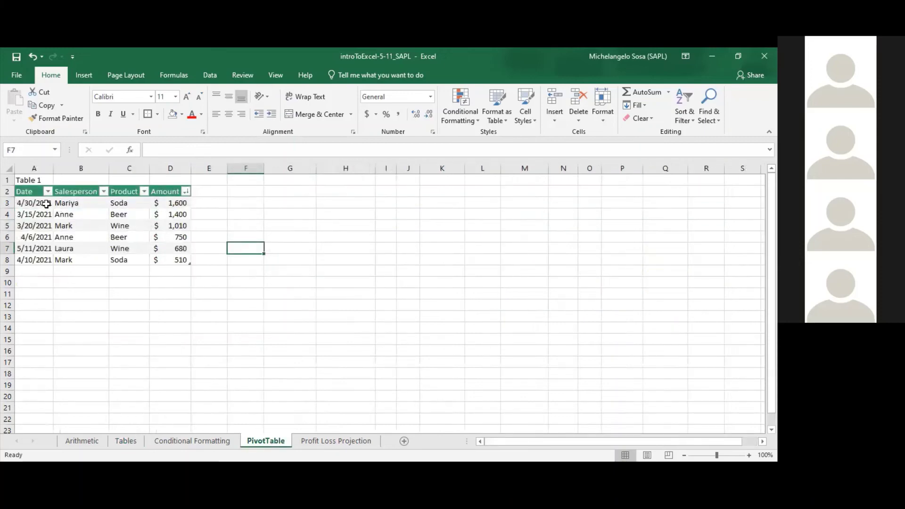
{"action": "mouse_move", "coordinate": [22, 179]}
{"action": "left_mouse_down"}
{"action": "mouse_move", "coordinate": [160, 269]}
{"action": "mouse_move", "coordinate": [188, 258]}
{"action": "left_mouse_up"}
{"action": "left_click", "coordinate": [245, 259]}
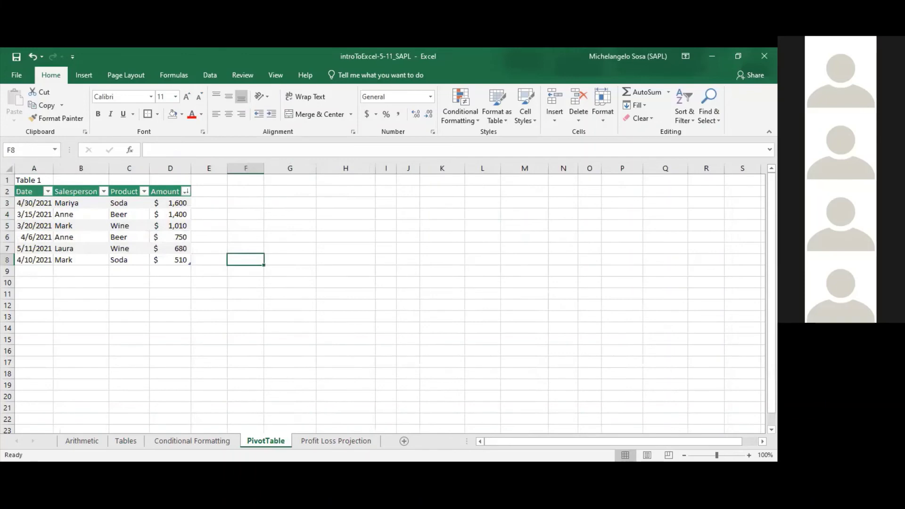
On the Tables sheet, label the employee expense range by entering "Table 1" in B3
{"action": "left_click", "coordinate": [125, 440]}
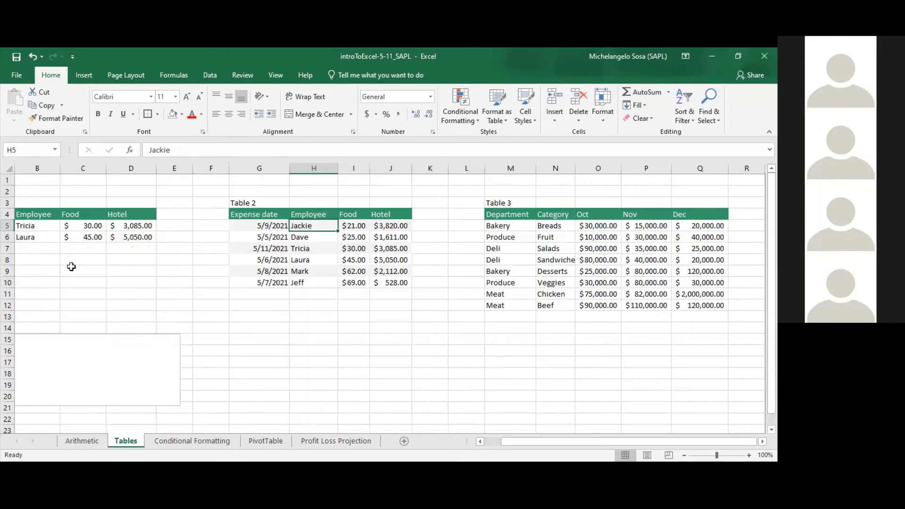
{"action": "left_click_drag", "start_coordinate": [45, 250], "coordinate": [137, 308]}
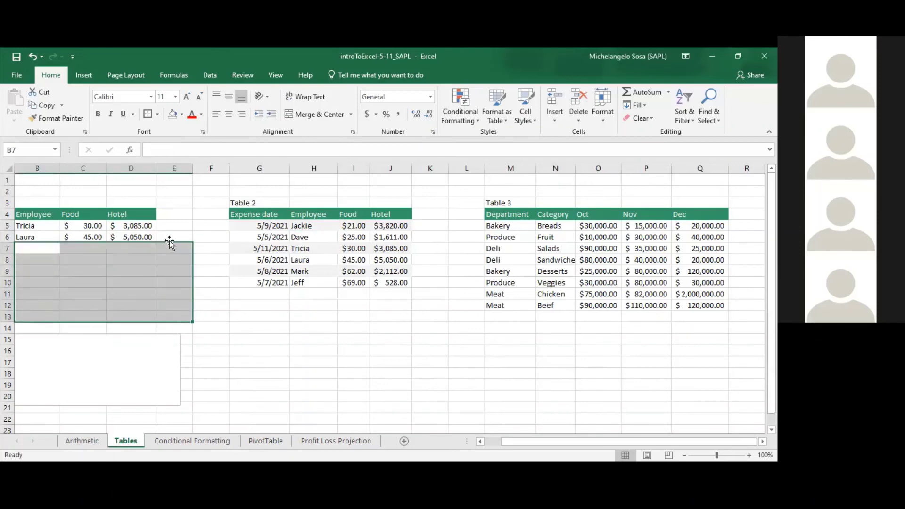
{"action": "left_click_drag", "start_coordinate": [148, 233], "coordinate": [34, 210]}
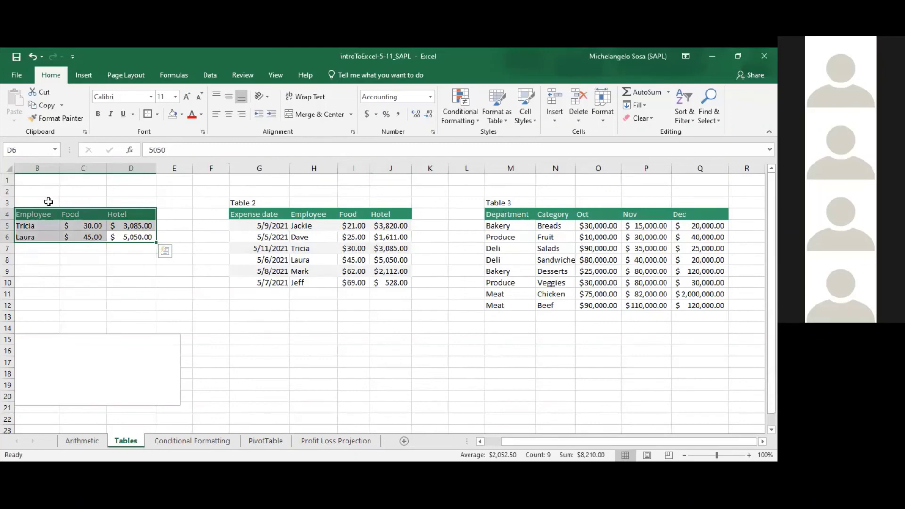
{"action": "left_click", "coordinate": [48, 202]}
{"action": "type", "text": "Table "}
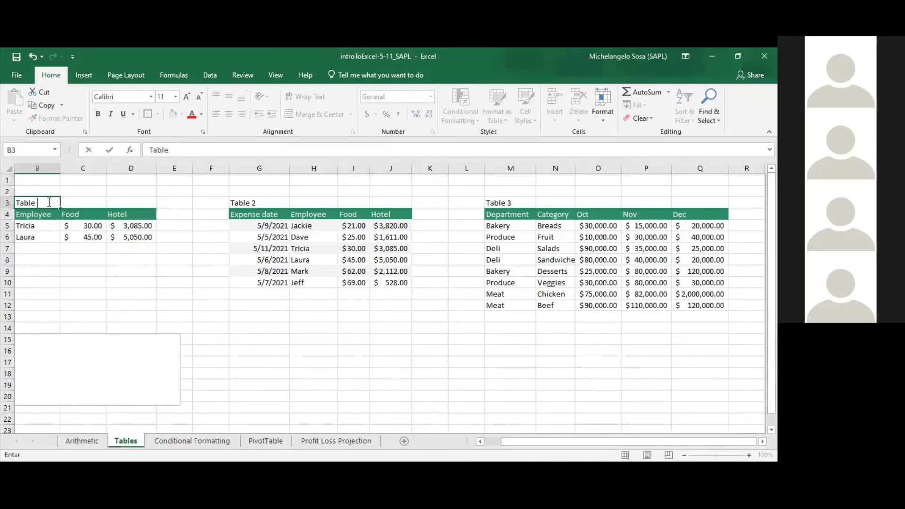
{"action": "type", "text": "1"}
{"action": "key", "text": "Return"}
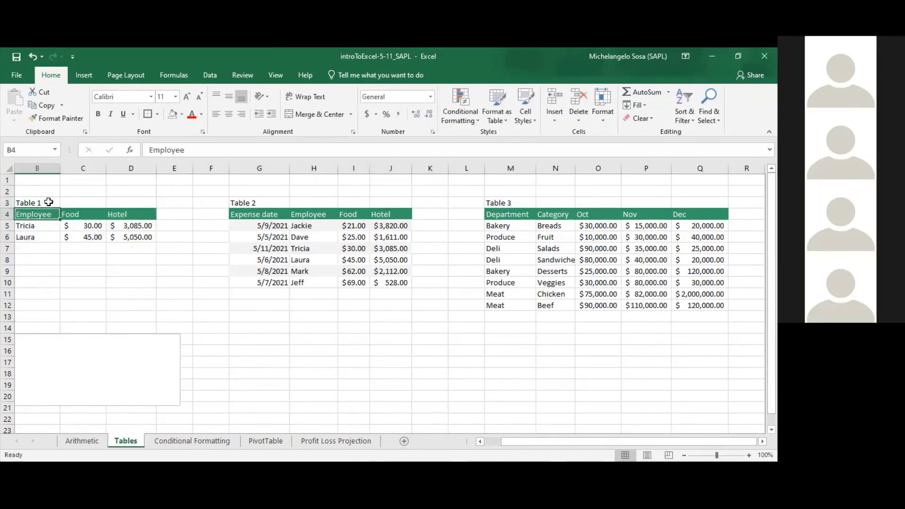
Format B4:D6 as a table with headers, using the green CustomTableStyle
{"action": "left_click", "coordinate": [139, 237]}
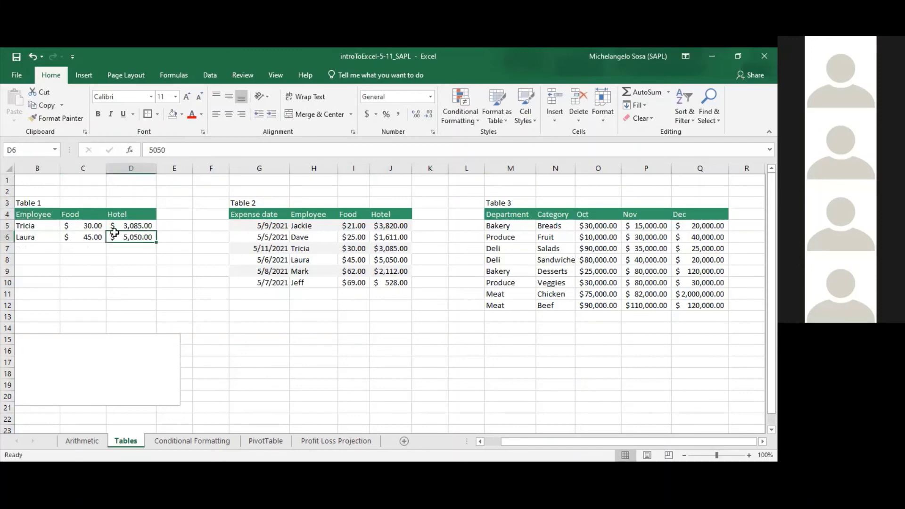
{"action": "left_click", "coordinate": [37, 216], "text": "shift"}
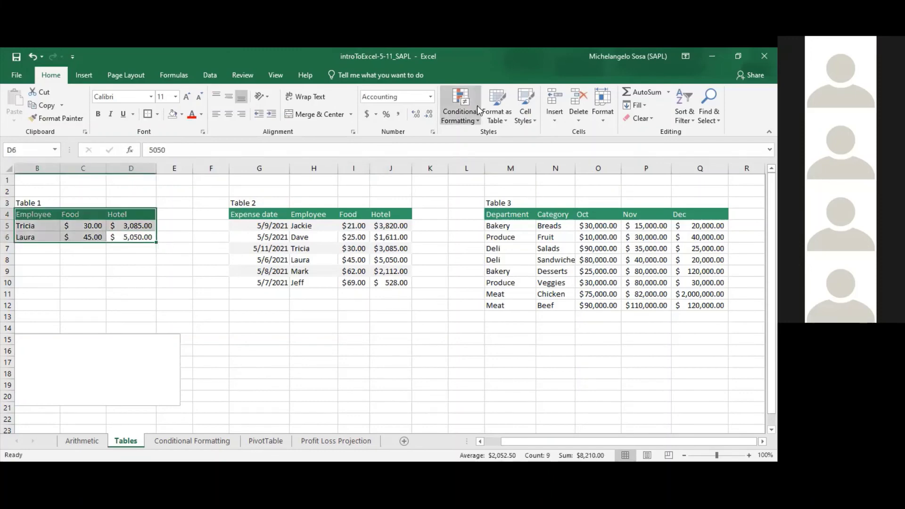
{"action": "left_click", "coordinate": [508, 119]}
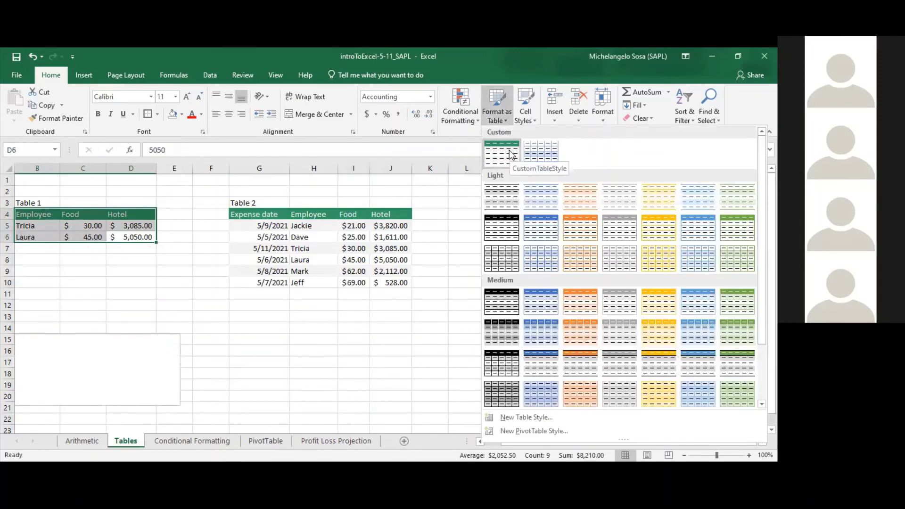
{"action": "left_click", "coordinate": [543, 209]}
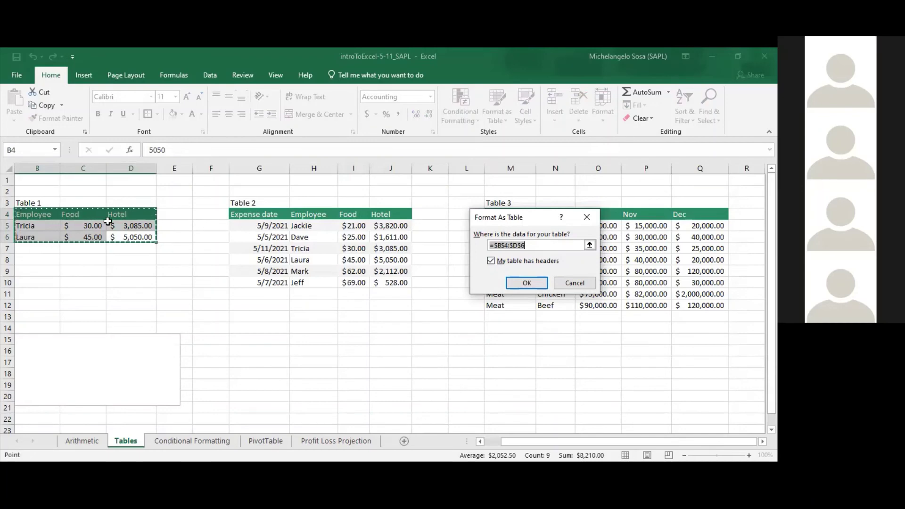
{"action": "left_click", "coordinate": [524, 283]}
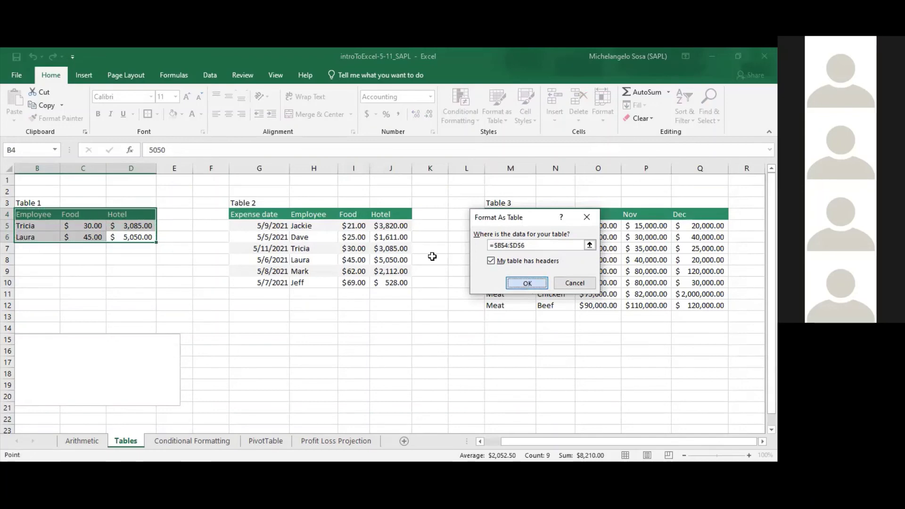
Add a Sum row beneath Table 1's data using the Quick Analysis totals
{"action": "left_click", "coordinate": [100, 230]}
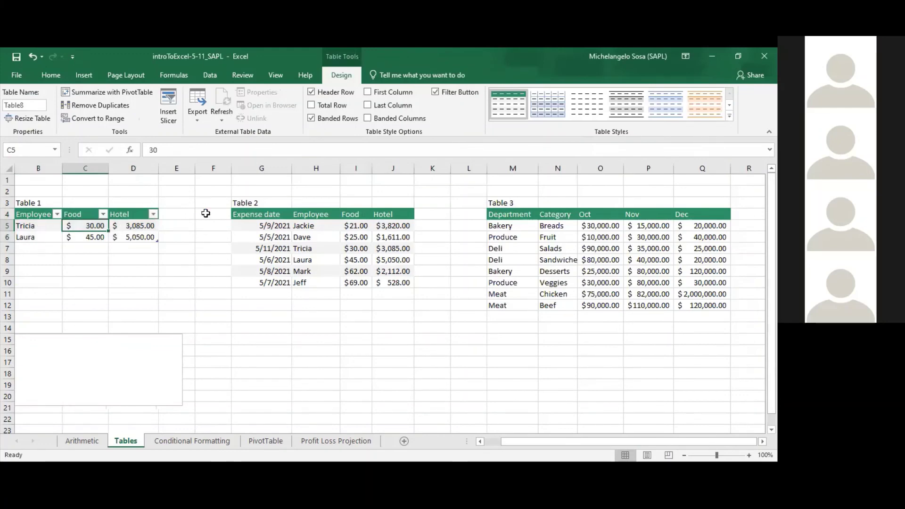
{"action": "key", "text": "ctrl+a"}
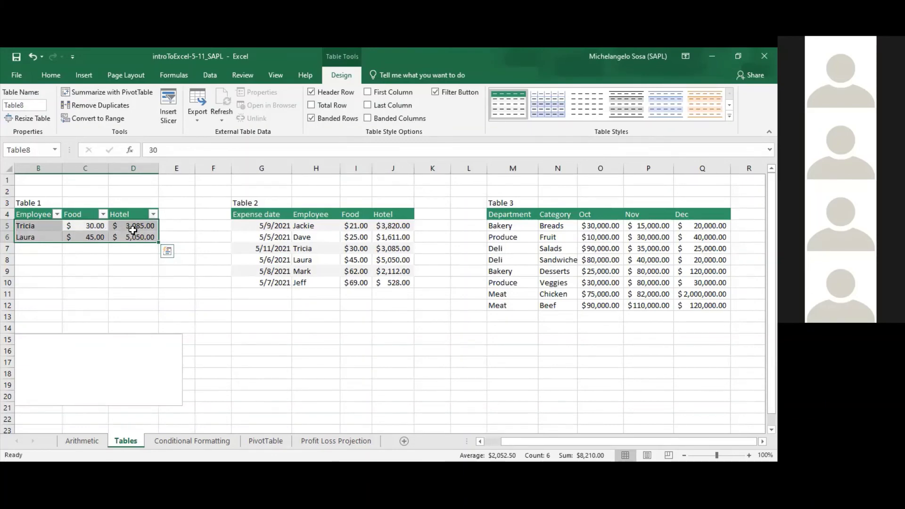
{"action": "left_click", "coordinate": [168, 251]}
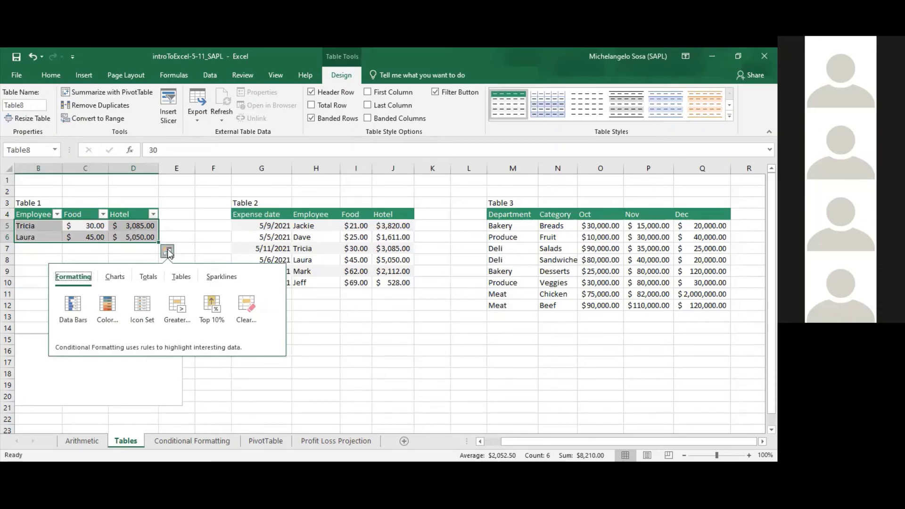
{"action": "left_click", "coordinate": [153, 276]}
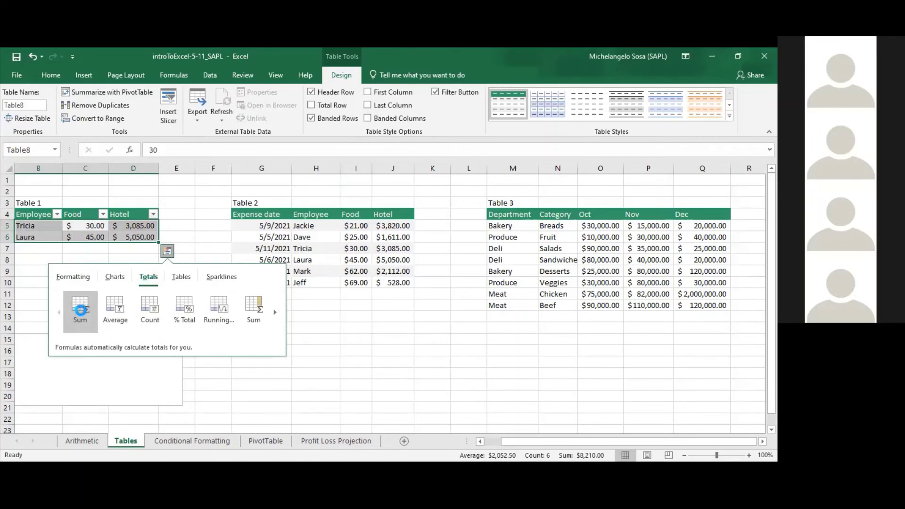
{"action": "left_click", "coordinate": [80, 308]}
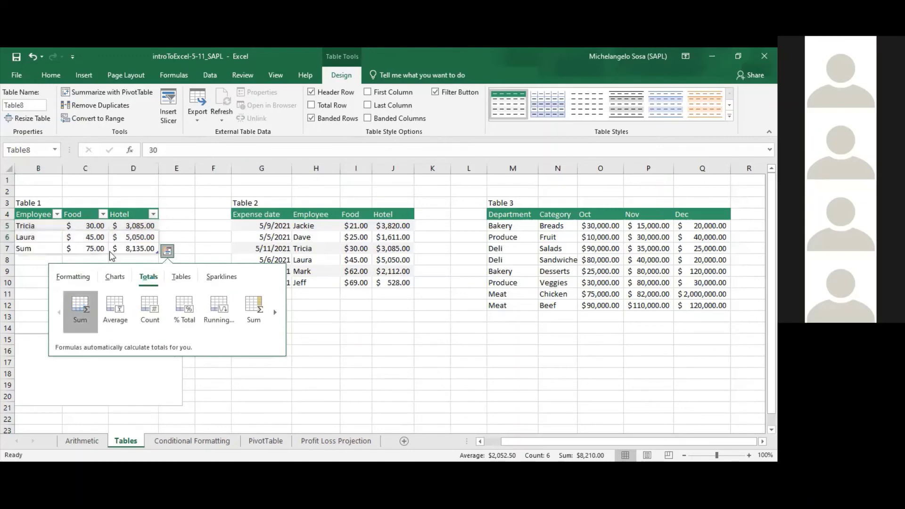
{"action": "left_click", "coordinate": [108, 250]}
Try Average, Max and StdDev as the Hotel total in Table 1, and set the total back to Sum
{"action": "left_click", "coordinate": [145, 248]}
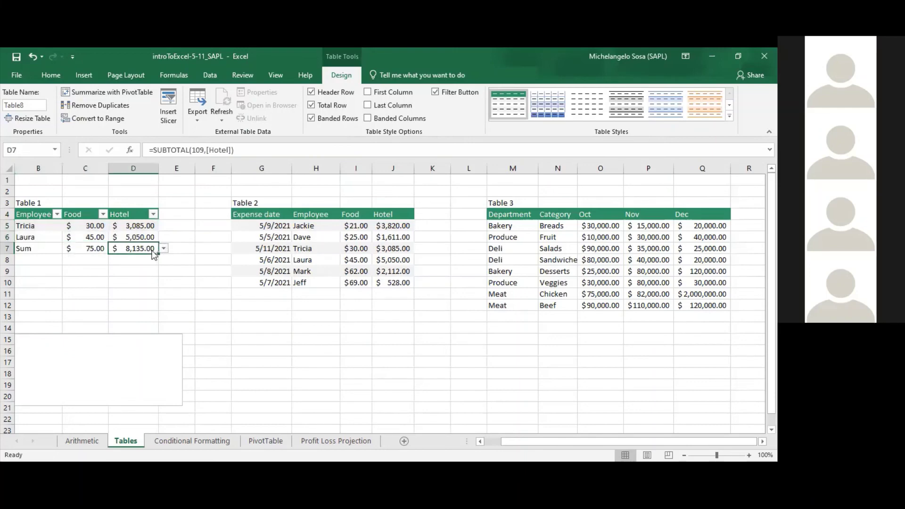
{"action": "left_click", "coordinate": [164, 247]}
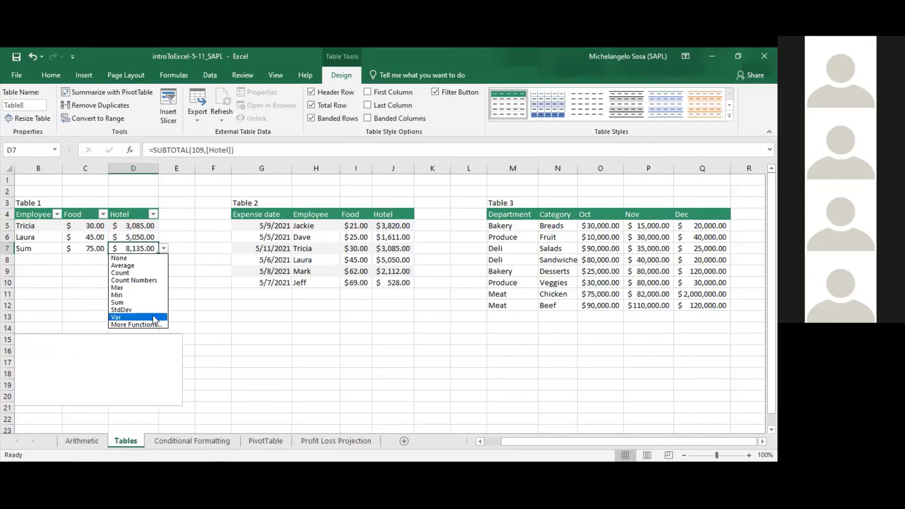
{"action": "left_click", "coordinate": [146, 266]}
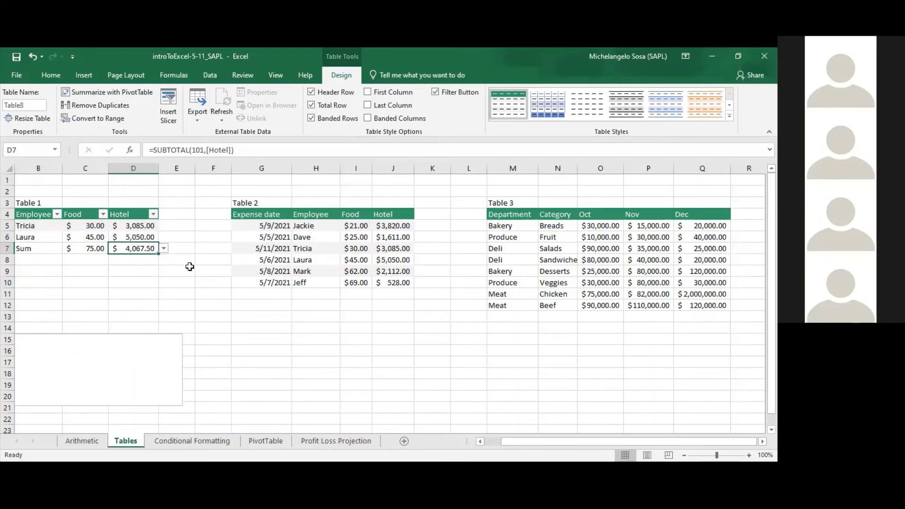
{"action": "left_click", "coordinate": [164, 248]}
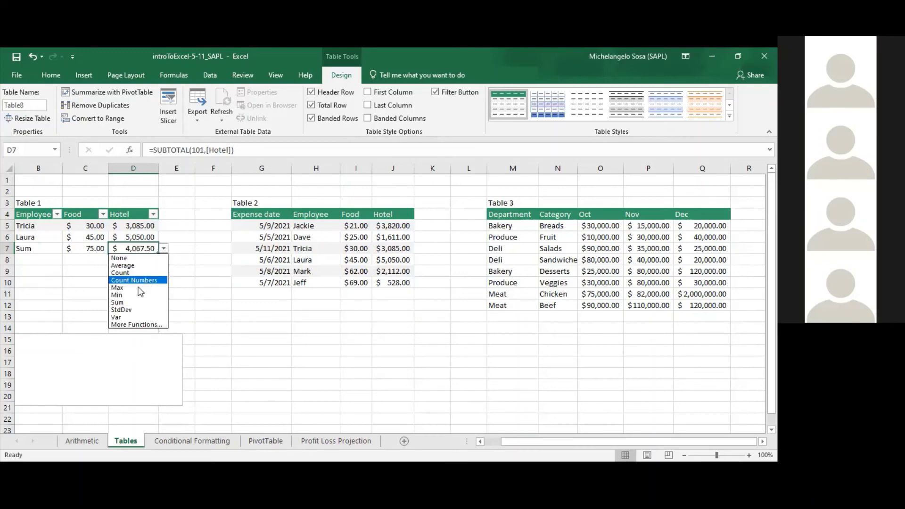
{"action": "left_click", "coordinate": [138, 288]}
{"action": "left_click", "coordinate": [163, 248]}
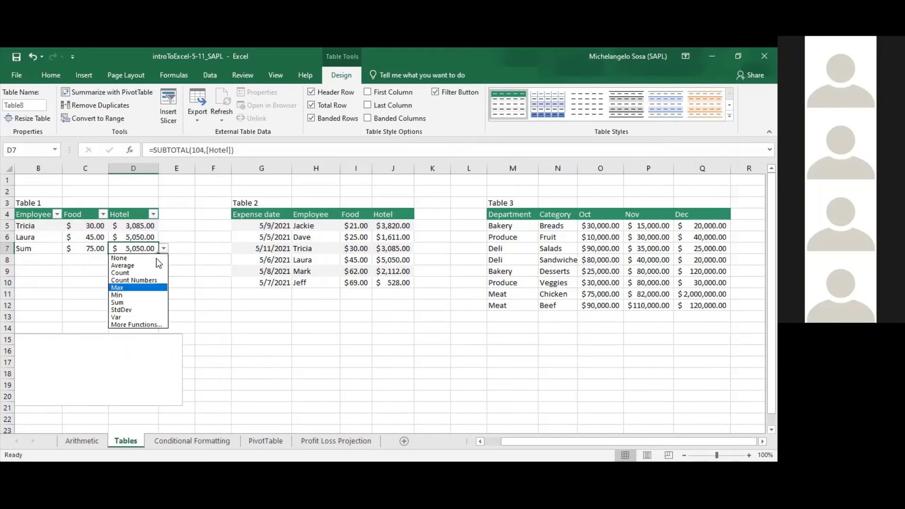
{"action": "left_click", "coordinate": [141, 302]}
{"action": "left_click", "coordinate": [164, 248]}
{"action": "left_click", "coordinate": [137, 310]}
{"action": "left_click", "coordinate": [163, 248]}
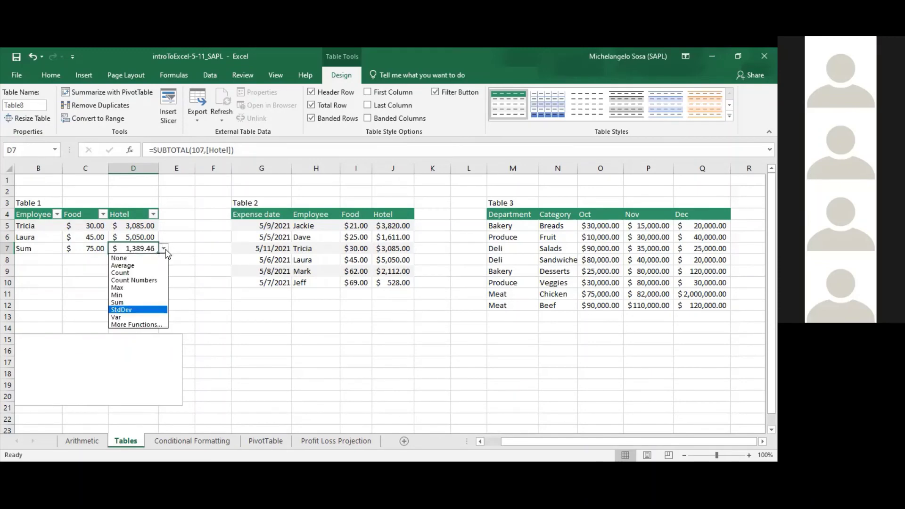
{"action": "left_click", "coordinate": [141, 302]}
{"action": "left_click", "coordinate": [145, 238]}
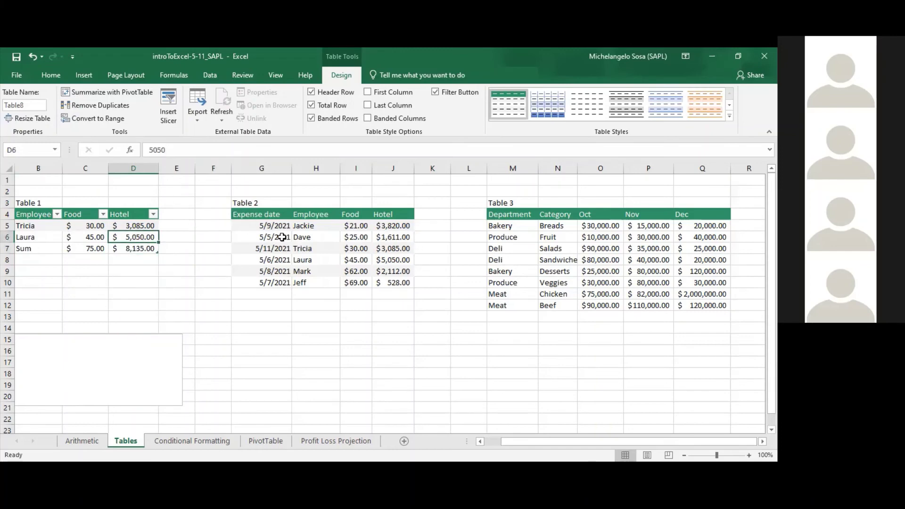
Format Table 2's range G4:J10 as a table with headers, using the same green style as Table 1
{"action": "left_click", "coordinate": [262, 225]}
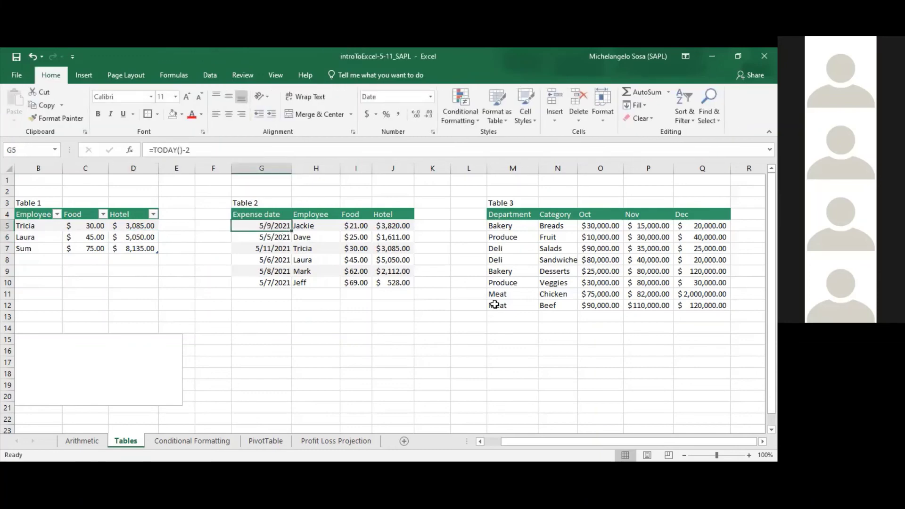
{"action": "key", "text": "ctrl+a"}
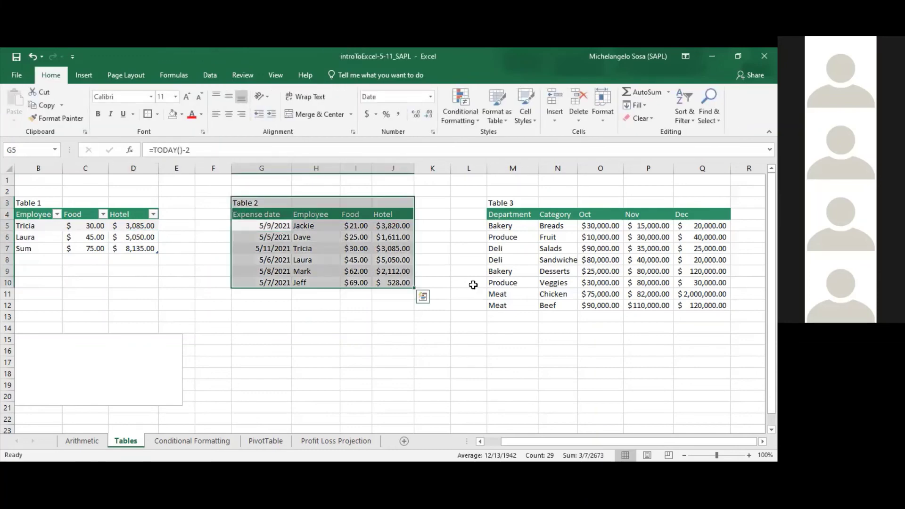
{"action": "left_click", "coordinate": [372, 248]}
{"action": "left_click_drag", "start_coordinate": [263, 213], "coordinate": [401, 281]}
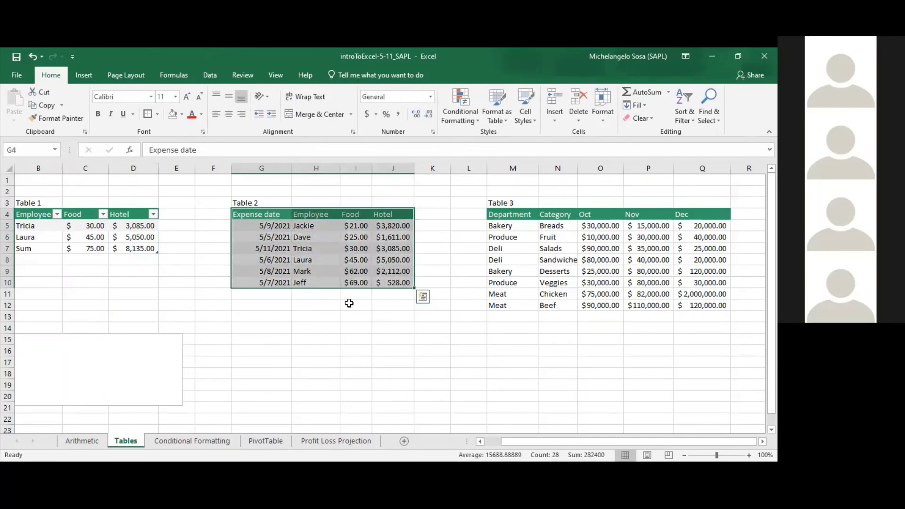
{"action": "left_click", "coordinate": [500, 113]}
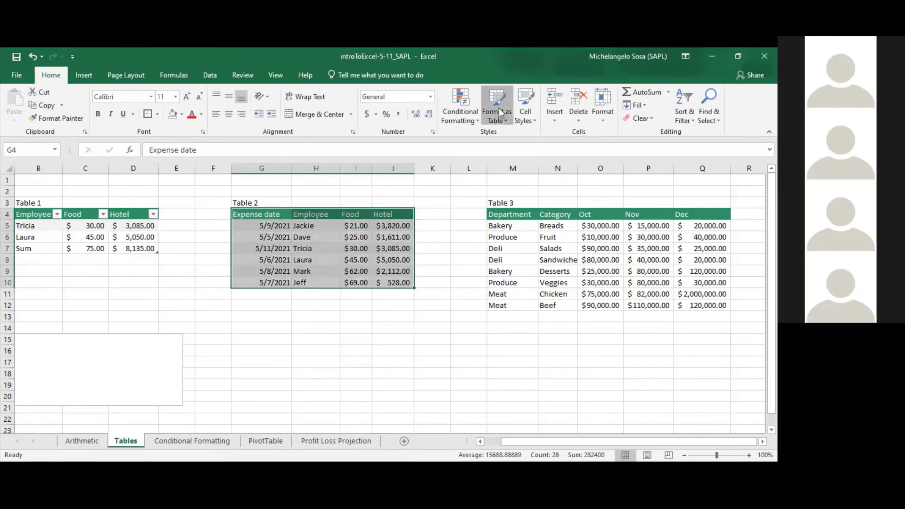
{"action": "left_click", "coordinate": [515, 291]}
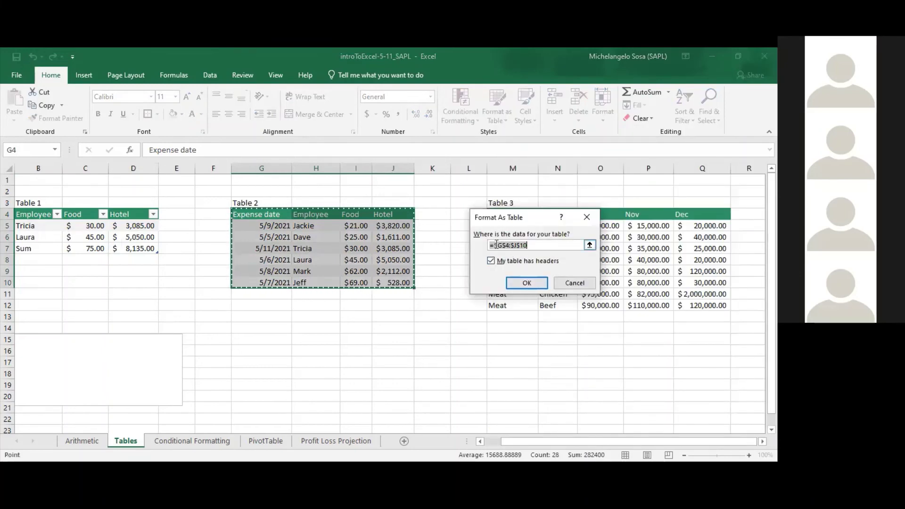
{"action": "left_click", "coordinate": [526, 282]}
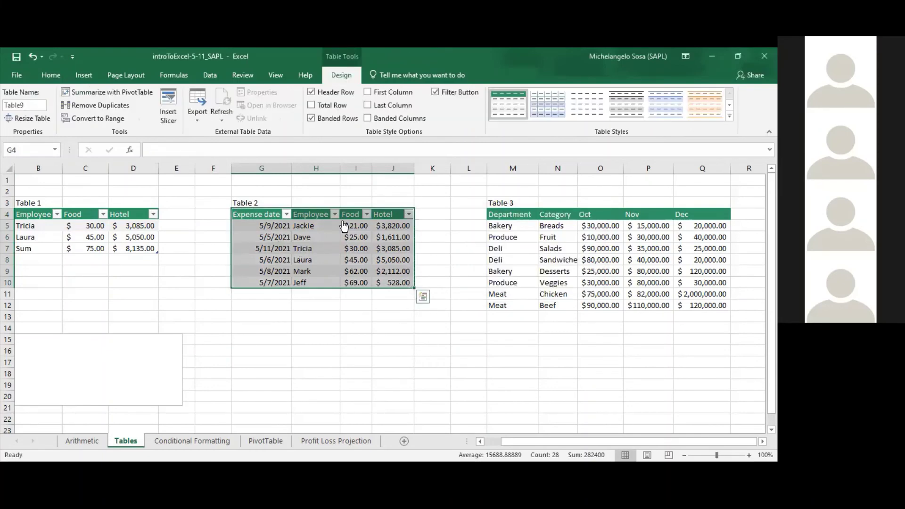
{"action": "key", "text": "Down"}
{"action": "key", "text": "Down"}
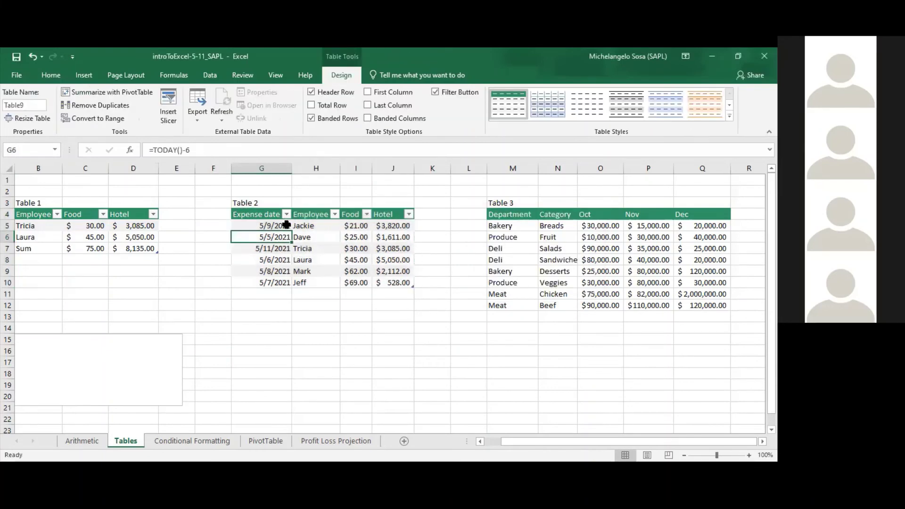
Sort Table 2 by Expense date from oldest to newest, and again from newest to oldest
{"action": "left_click_drag", "start_coordinate": [286, 224], "coordinate": [410, 284]}
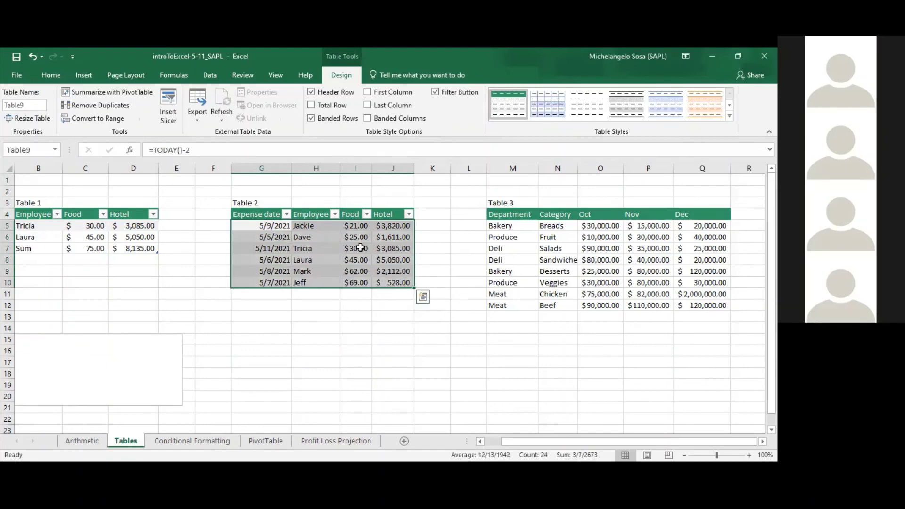
{"action": "left_click", "coordinate": [287, 216]}
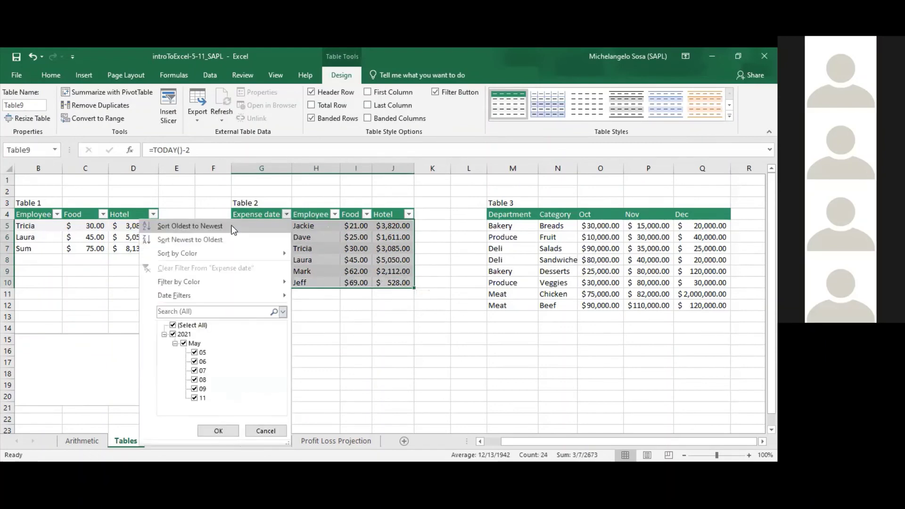
{"action": "left_click", "coordinate": [288, 230]}
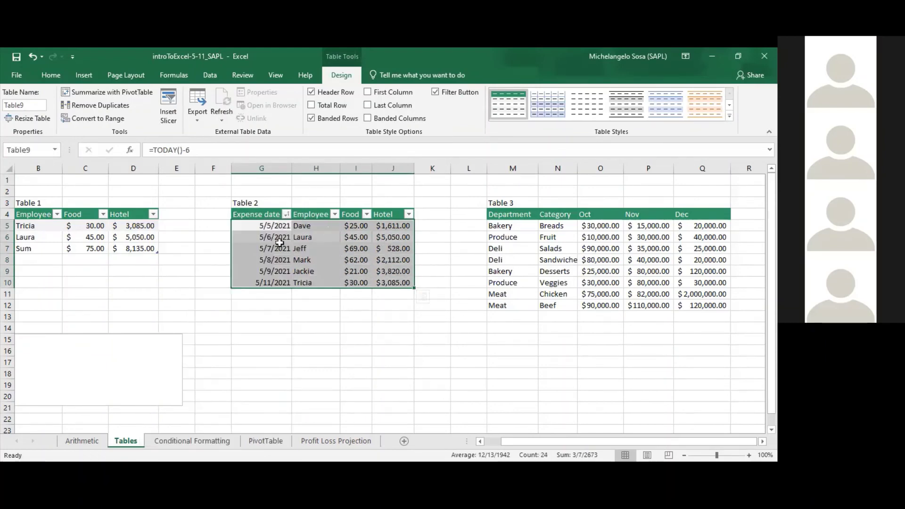
{"action": "left_click", "coordinate": [287, 213]}
{"action": "left_click", "coordinate": [255, 240]}
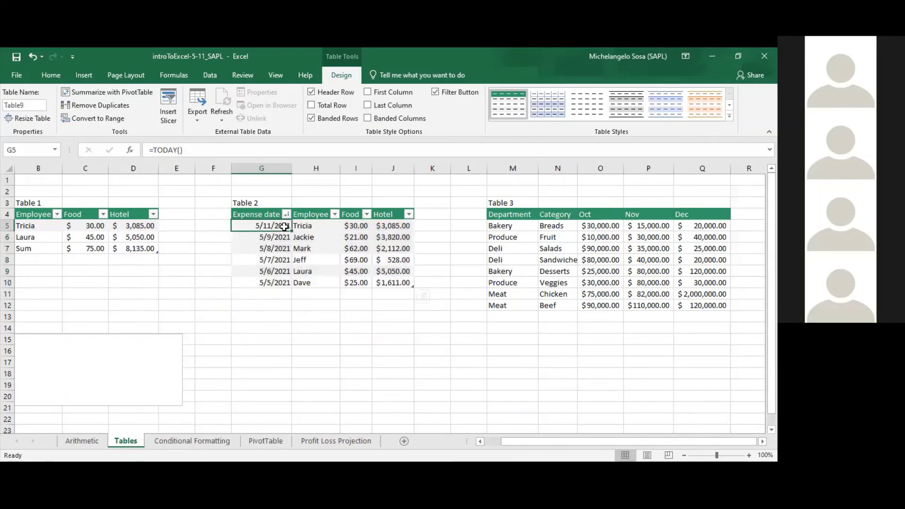
Sort Table 2 by Employee from A to Z, and again from Z to A
{"action": "left_click", "coordinate": [335, 215]}
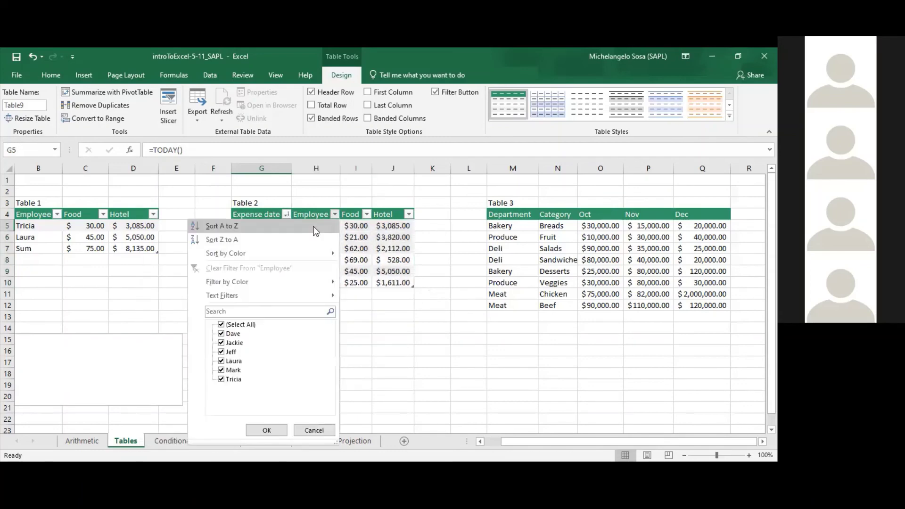
{"action": "left_click", "coordinate": [325, 226]}
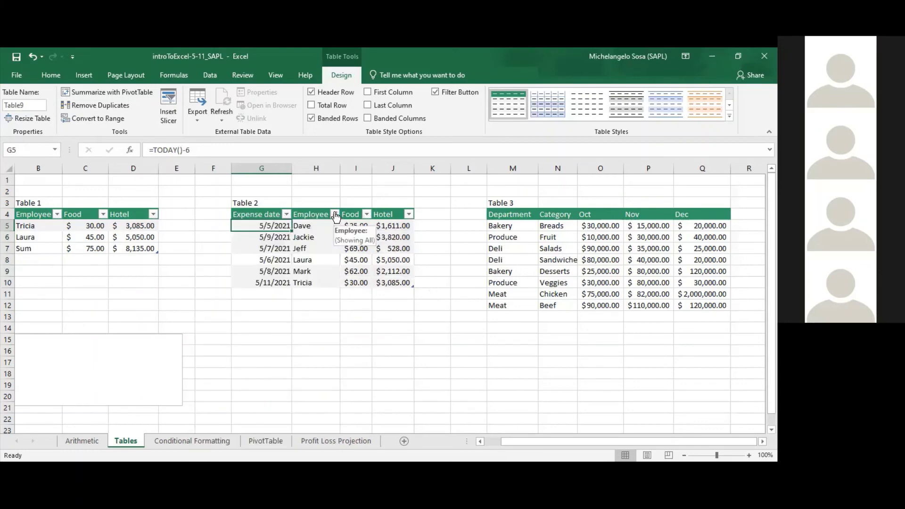
{"action": "key", "text": "ctrl+z"}
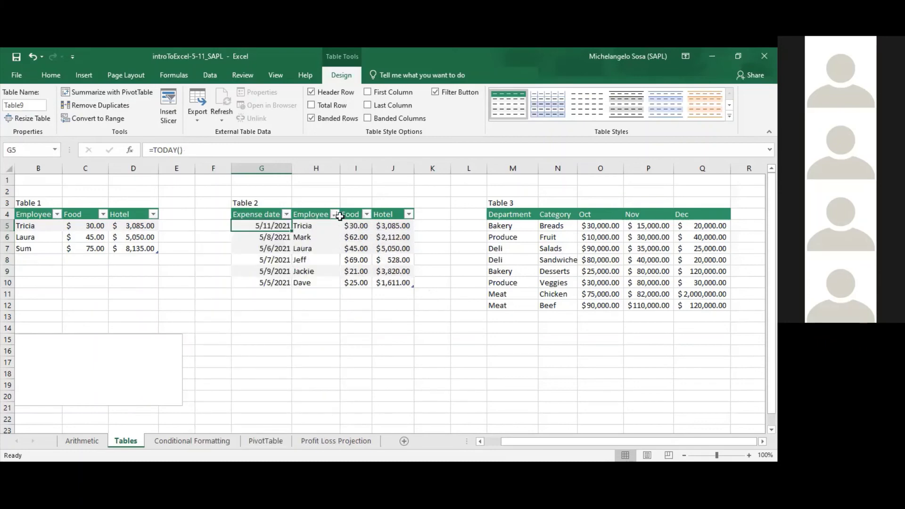
Sort Table 2 by Food from smallest to largest, and fill cells I6:J6 with orange
{"action": "left_click", "coordinate": [367, 213]}
{"action": "left_click", "coordinate": [334, 228]}
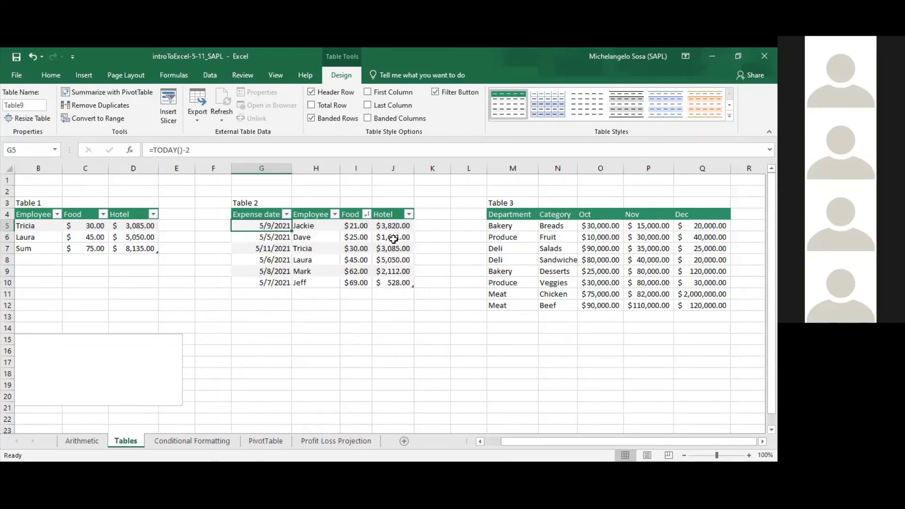
{"action": "left_click_drag", "start_coordinate": [398, 236], "coordinate": [357, 237]}
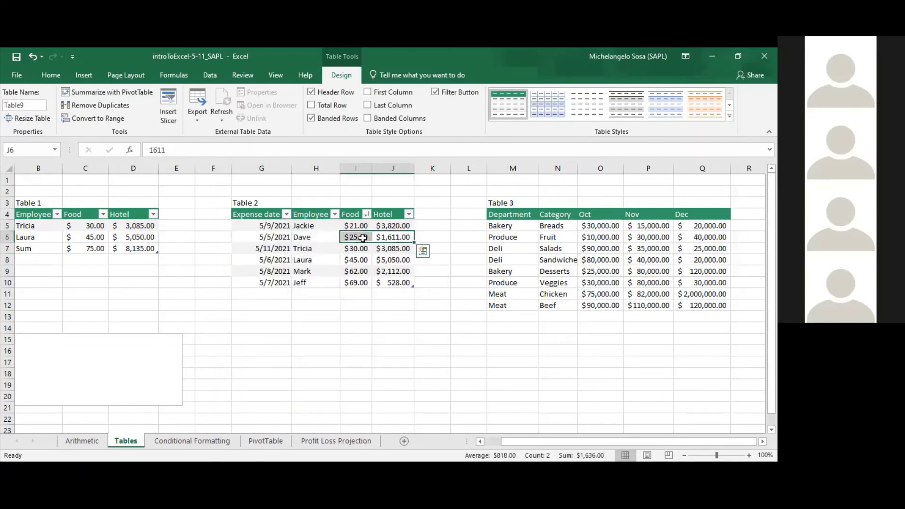
{"action": "left_click", "coordinate": [51, 76]}
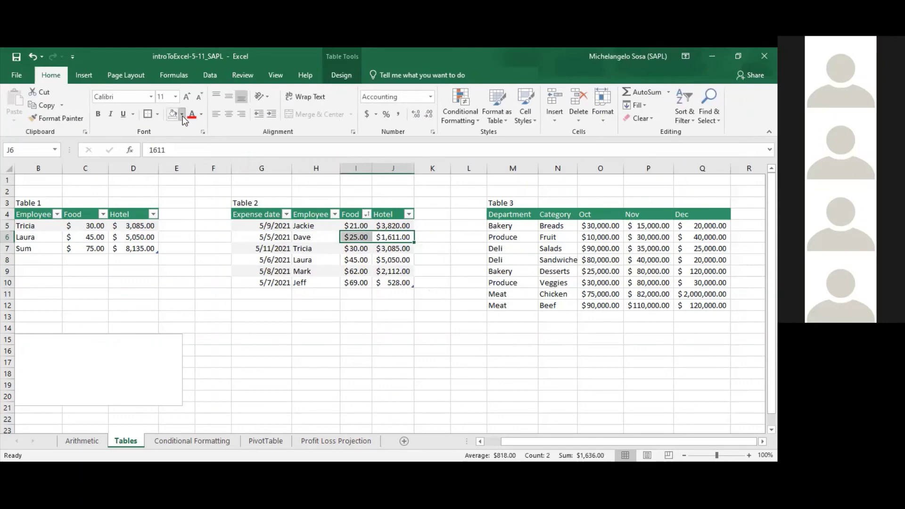
{"action": "left_click", "coordinate": [239, 135]}
{"action": "key", "text": "Down"}
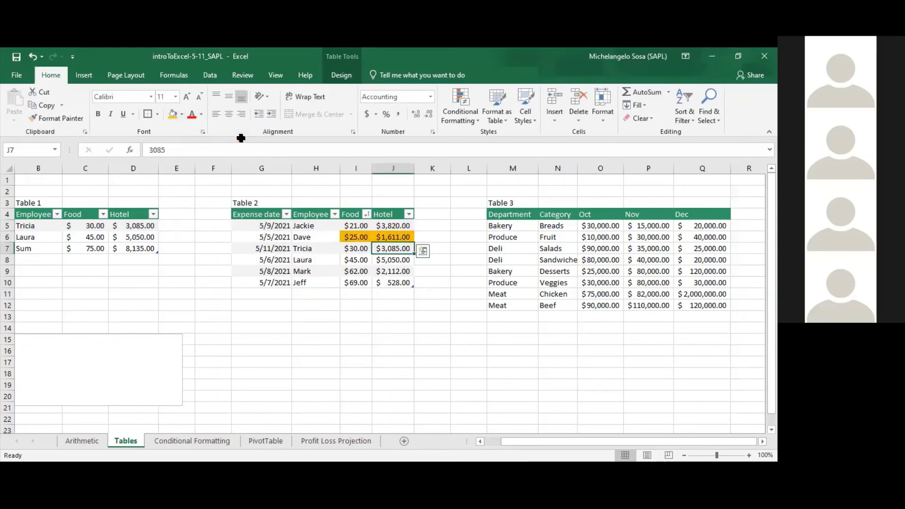
Filter Table 2's Food column by the orange cell color and by No Fill, and clear the Food filter
{"action": "left_click", "coordinate": [366, 215]}
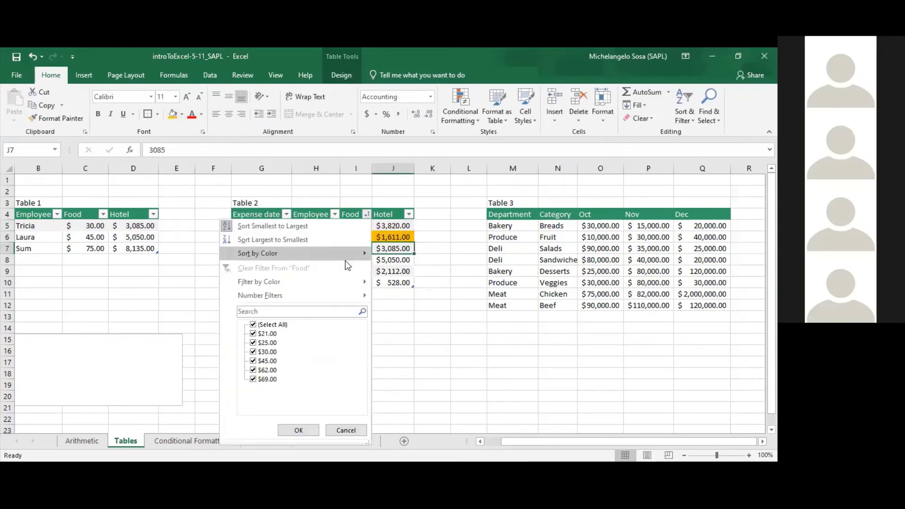
{"action": "mouse_move", "coordinate": [341, 281]}
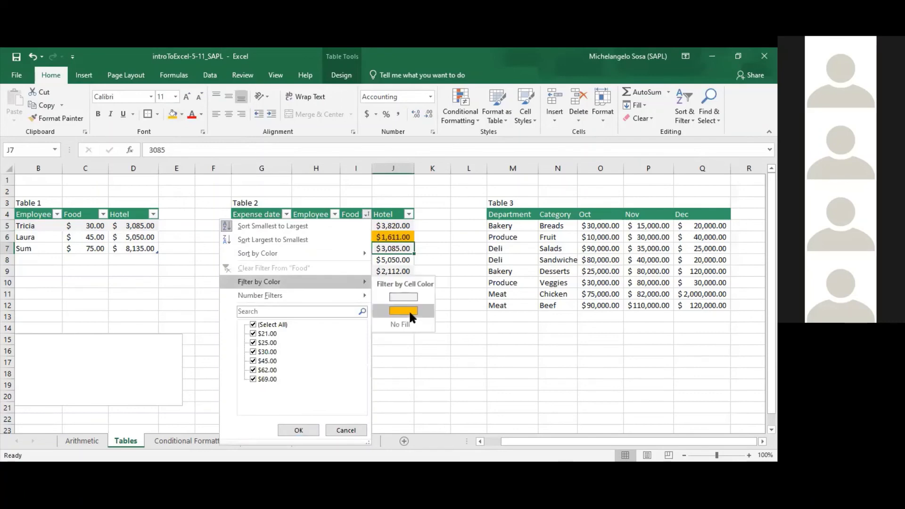
{"action": "left_click", "coordinate": [409, 311]}
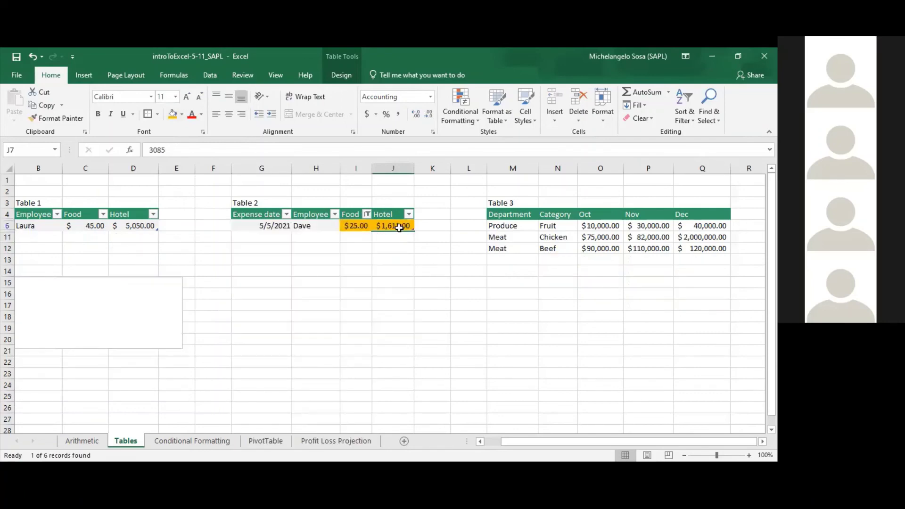
{"action": "left_click", "coordinate": [367, 215]}
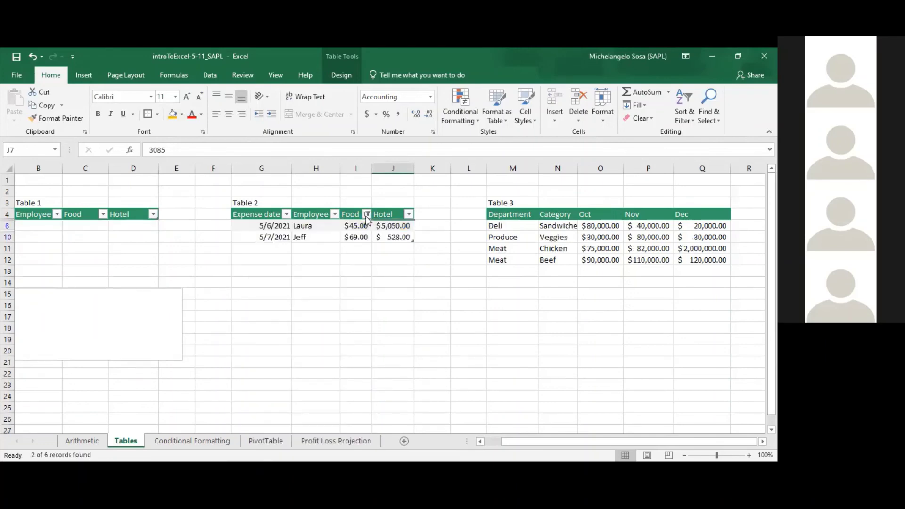
{"action": "left_click", "coordinate": [367, 214]}
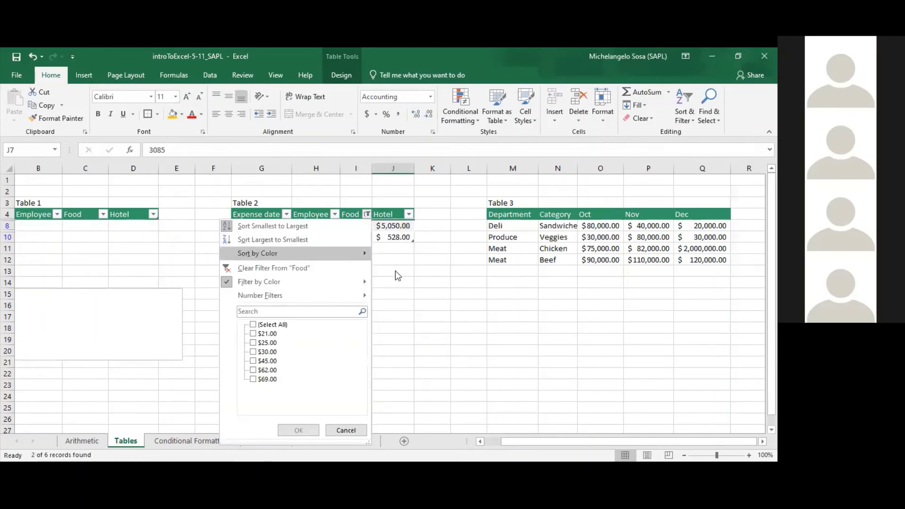
{"action": "left_click", "coordinate": [308, 268]}
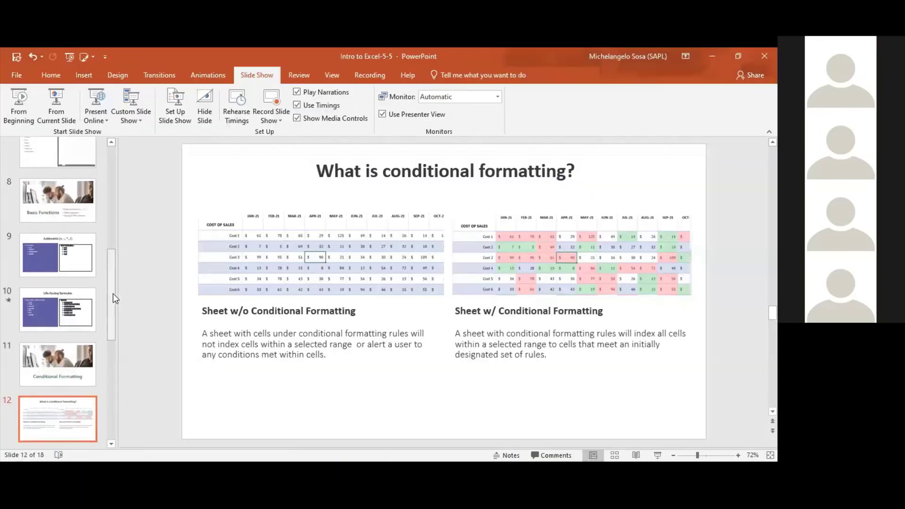
Switch to the PowerPoint presentation and show slide 15, which defines a Pivot Table
{"action": "left_click_drag", "start_coordinate": [112, 293], "coordinate": [130, 401]}
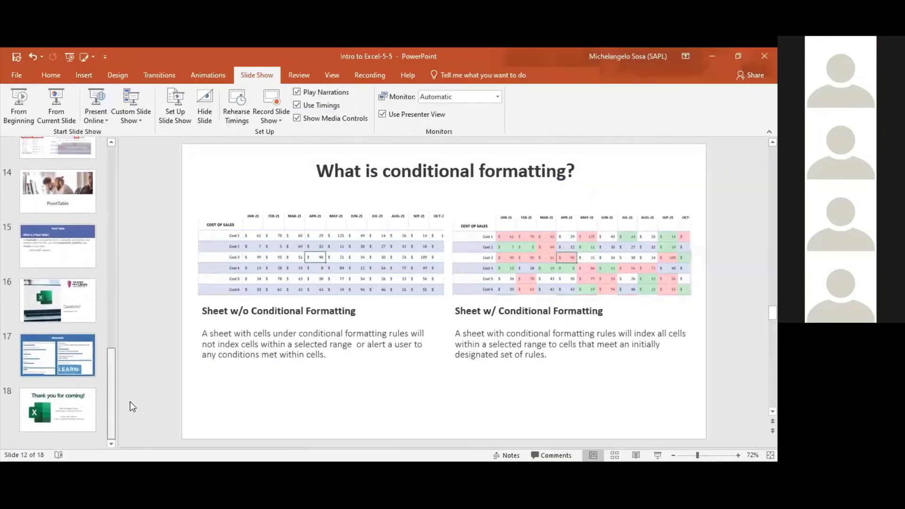
{"action": "left_click", "coordinate": [70, 253]}
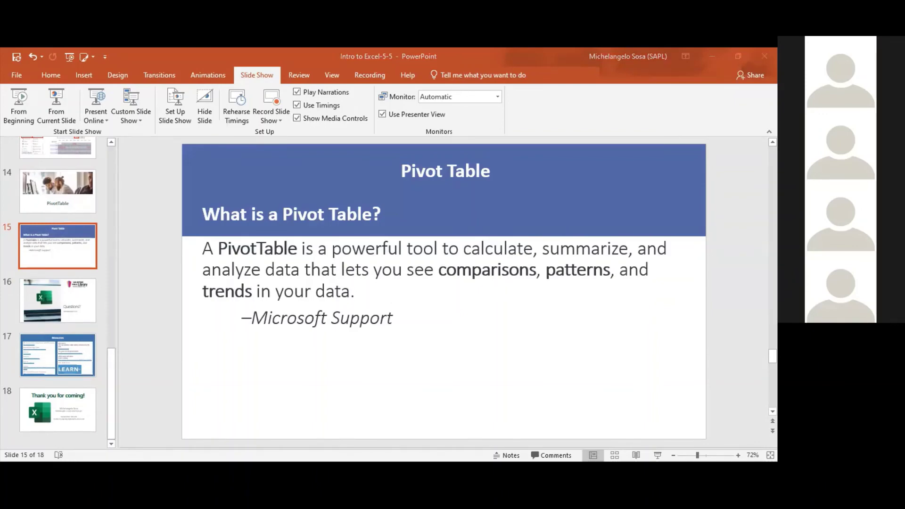
Switch back to Excel and look over the Date, Salesperson, Product and Amount columns of Table 1 on the PivotTable sheet
{"action": "key", "text": "alt+Tab"}
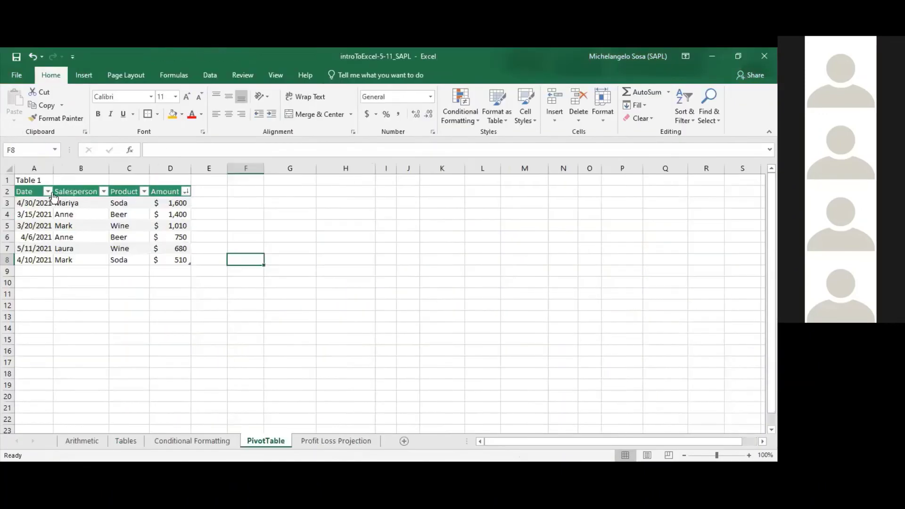
{"action": "left_click_drag", "start_coordinate": [18, 191], "coordinate": [158, 259]}
{"action": "left_click_drag", "start_coordinate": [282, 237], "coordinate": [246, 237]}
{"action": "left_click", "coordinate": [158, 190]}
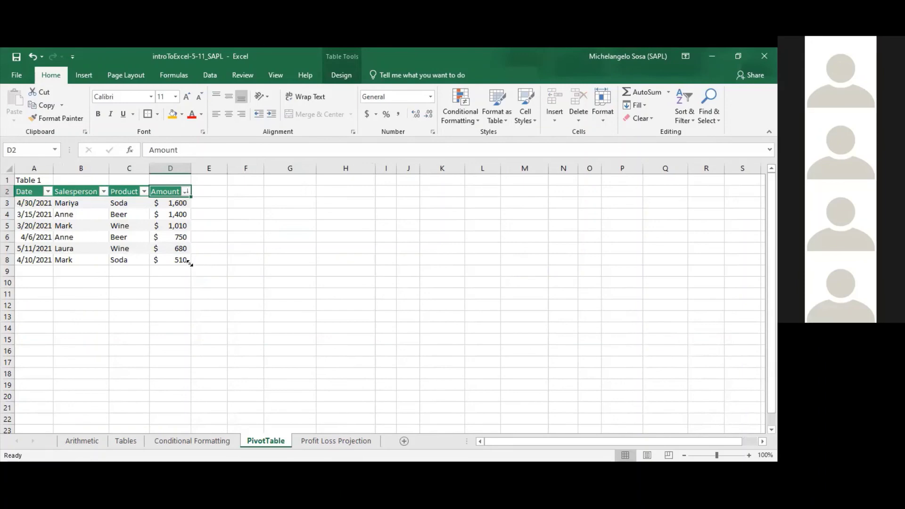
Create a PivotTable from all of Table 1's data, placed on the existing worksheet at cell F2 of the PivotTable sheet
{"action": "left_click_drag", "start_coordinate": [190, 263], "coordinate": [192, 285]}
{"action": "key", "text": "ctrl+z"}
{"action": "left_click", "coordinate": [49, 214]}
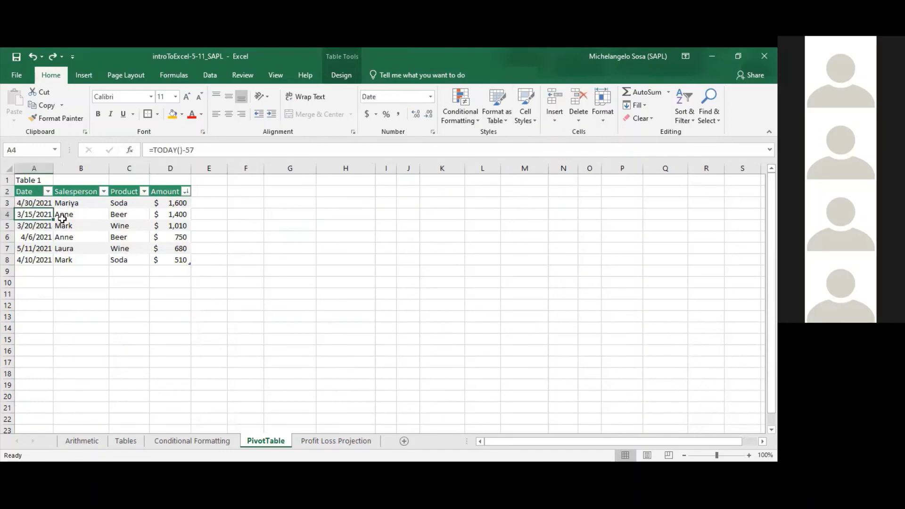
{"action": "key", "text": "ctrl+a"}
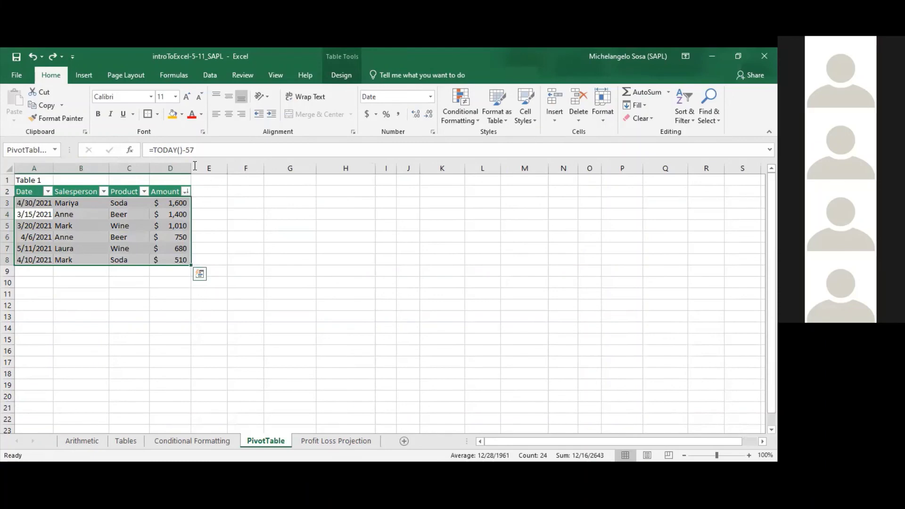
{"action": "left_click", "coordinate": [84, 77]}
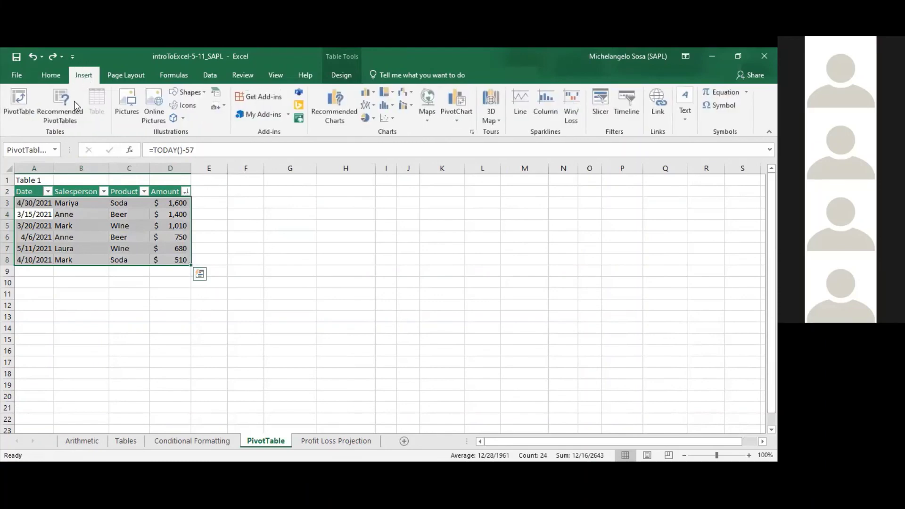
{"action": "left_click", "coordinate": [25, 107]}
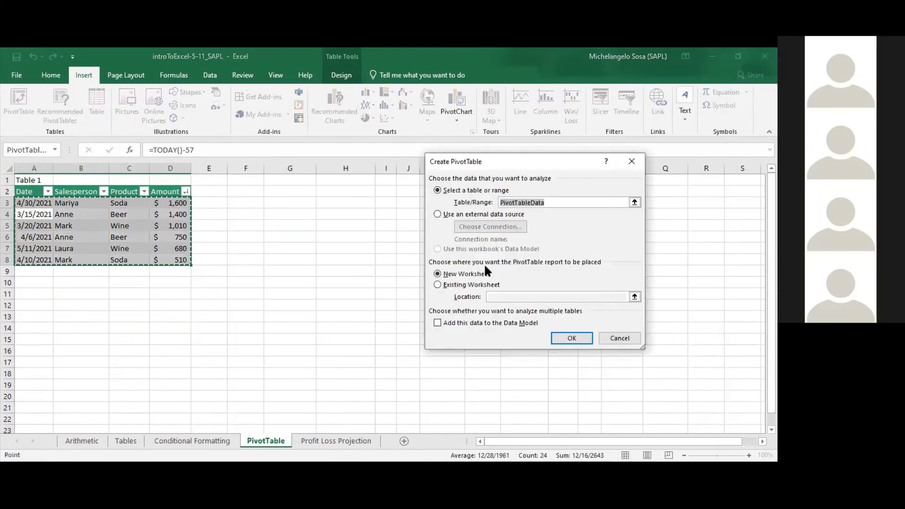
{"action": "left_click", "coordinate": [437, 284]}
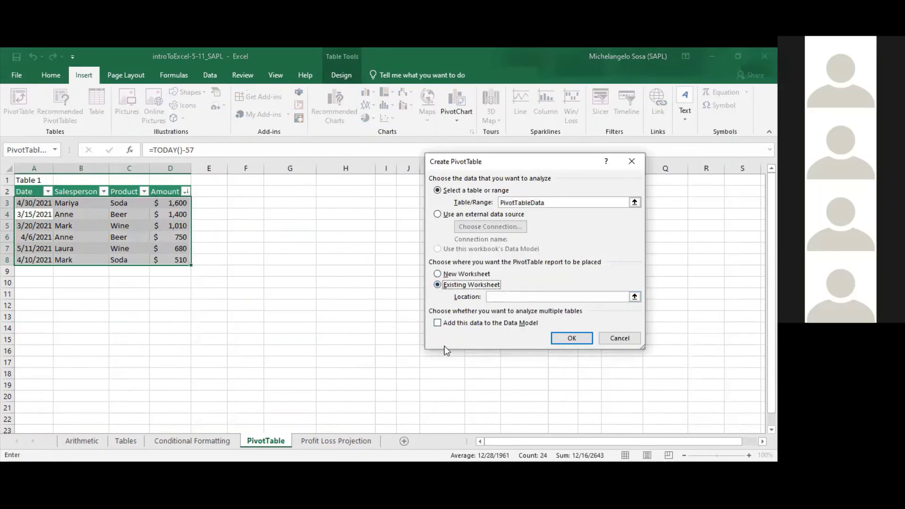
{"action": "left_click", "coordinate": [251, 192]}
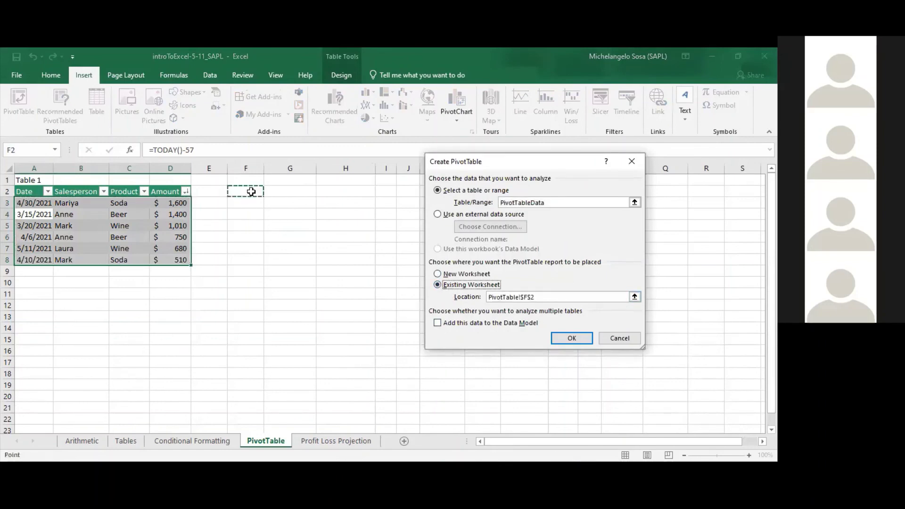
{"action": "left_click", "coordinate": [574, 336]}
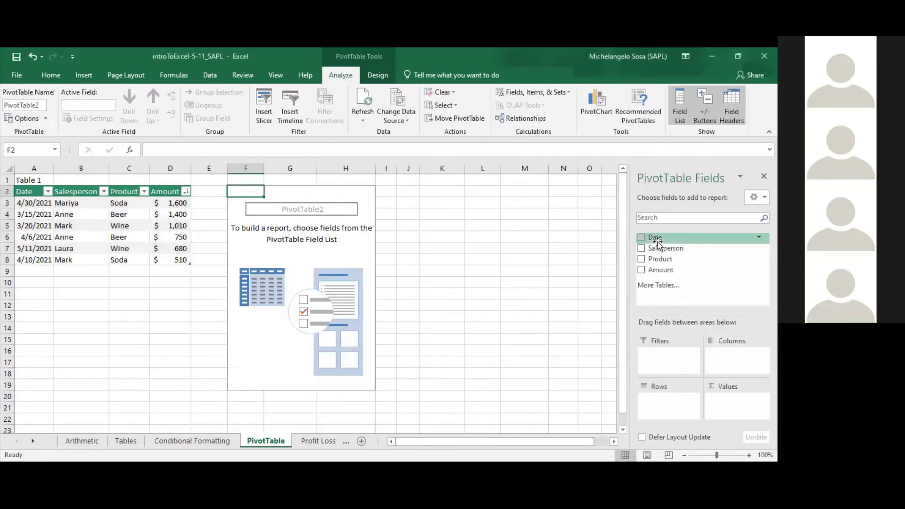
Widen the PivotTable field list, add the Date, Salesperson and Amount fields, and remove the Months field
{"action": "left_click_drag", "start_coordinate": [602, 279], "coordinate": [545, 278]}
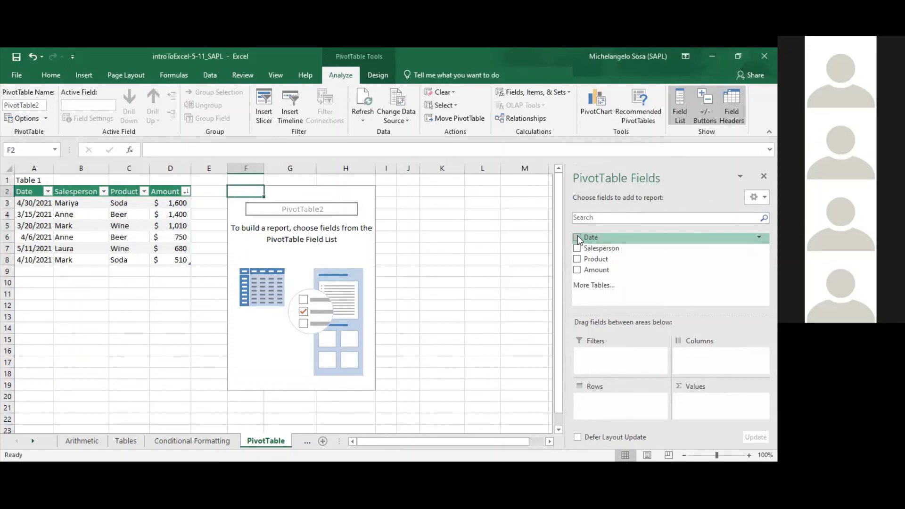
{"action": "left_click", "coordinate": [576, 237]}
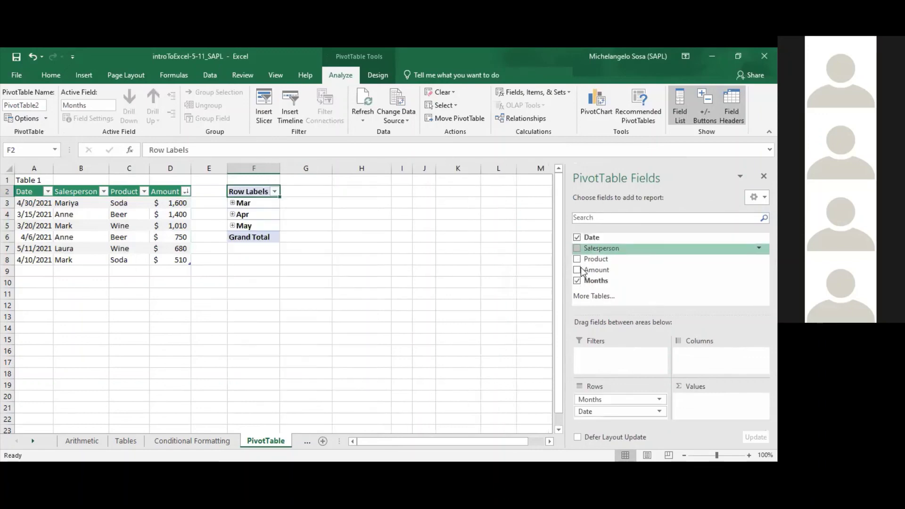
{"action": "left_click", "coordinate": [576, 248]}
{"action": "left_click", "coordinate": [576, 269]}
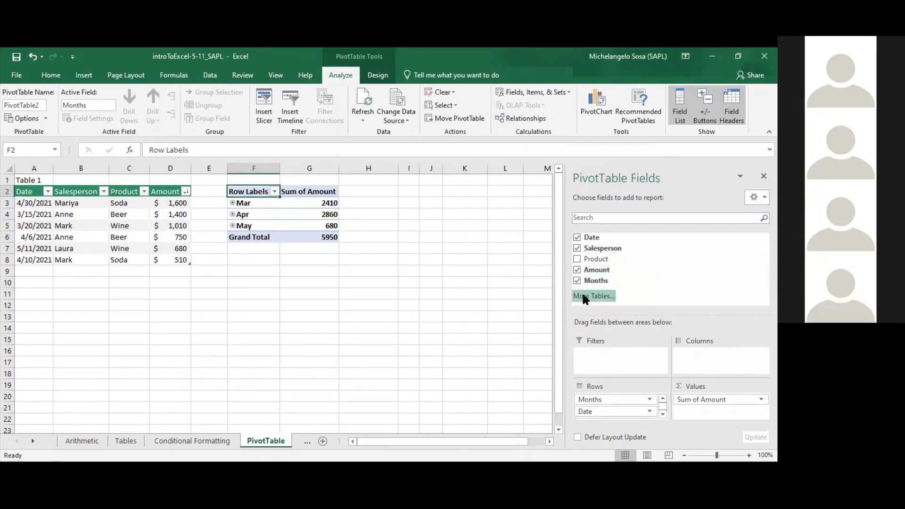
{"action": "left_click", "coordinate": [576, 281]}
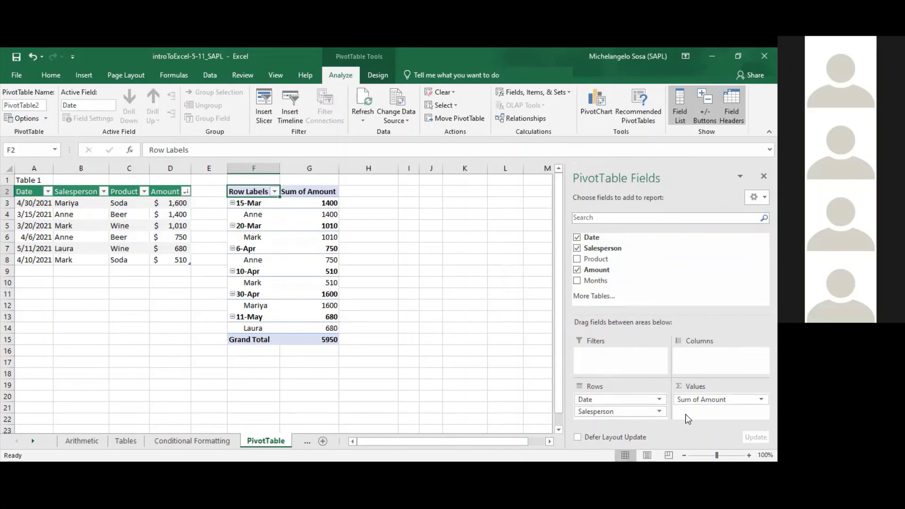
Rearrange the PivotTable with Salesperson as rows, Amount as columns and Count of Date as values, and close the field list
{"action": "left_click_drag", "start_coordinate": [718, 400], "coordinate": [691, 404]}
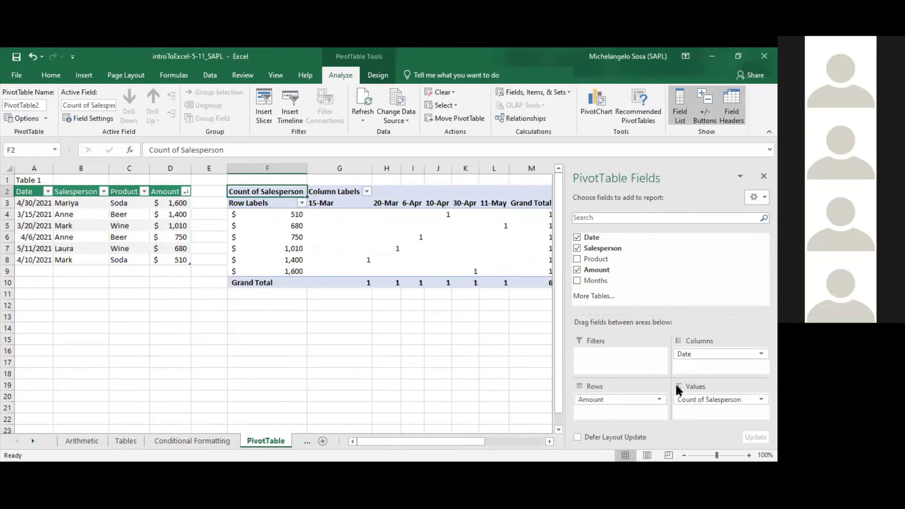
{"action": "mouse_move", "coordinate": [708, 401]}
{"action": "left_mouse_down"}
{"action": "mouse_move", "coordinate": [624, 363]}
{"action": "mouse_move", "coordinate": [617, 370]}
{"action": "mouse_move", "coordinate": [616, 400]}
{"action": "mouse_move", "coordinate": [688, 380]}
{"action": "mouse_move", "coordinate": [707, 364]}
{"action": "mouse_move", "coordinate": [711, 398]}
{"action": "left_mouse_up"}
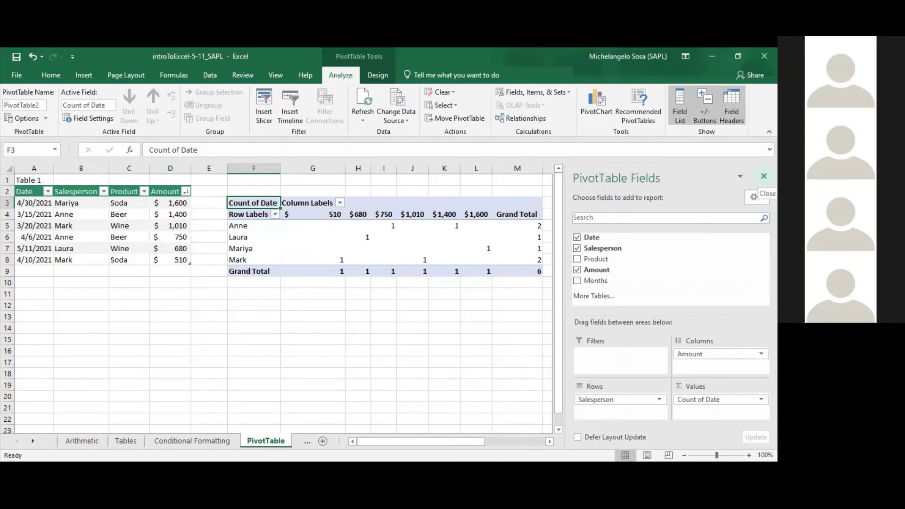
{"action": "left_click", "coordinate": [763, 176]}
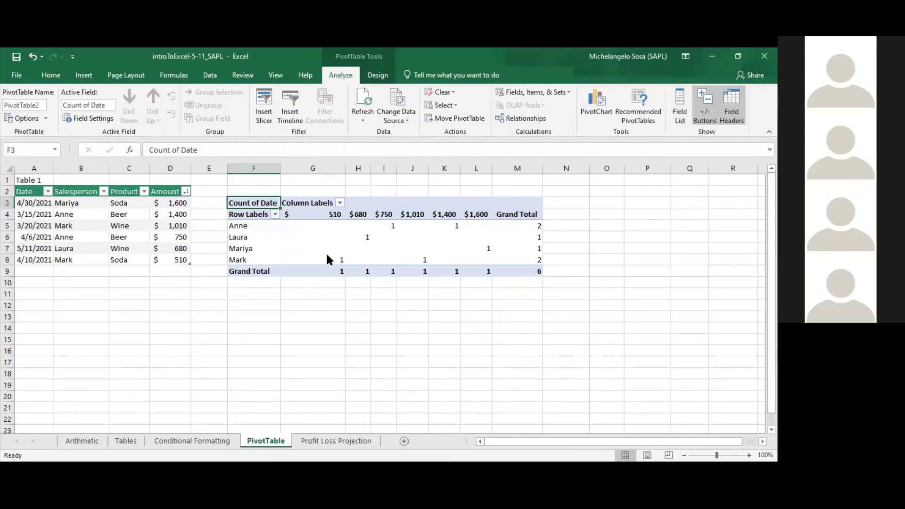
Switch to the PowerPoint presentation and show slide 16, the Questions slide
{"action": "key", "text": "alt+Tab"}
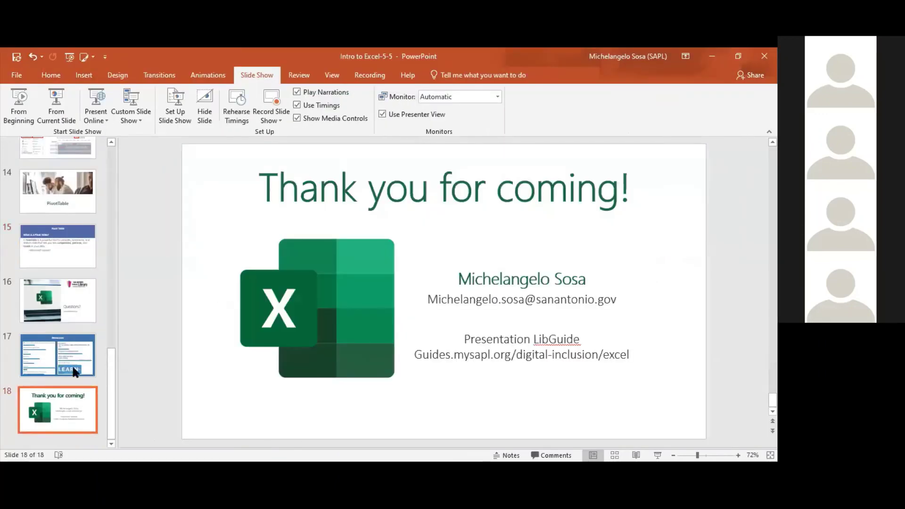
{"action": "left_click", "coordinate": [61, 289]}
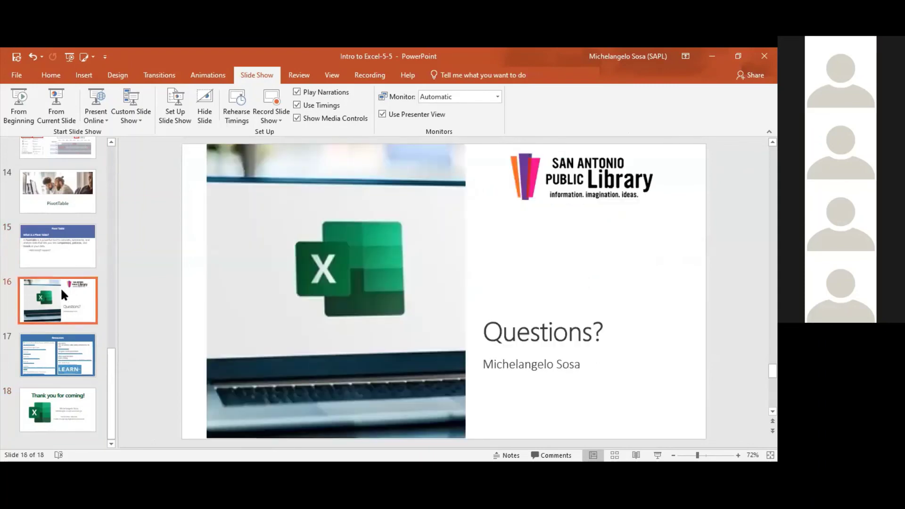